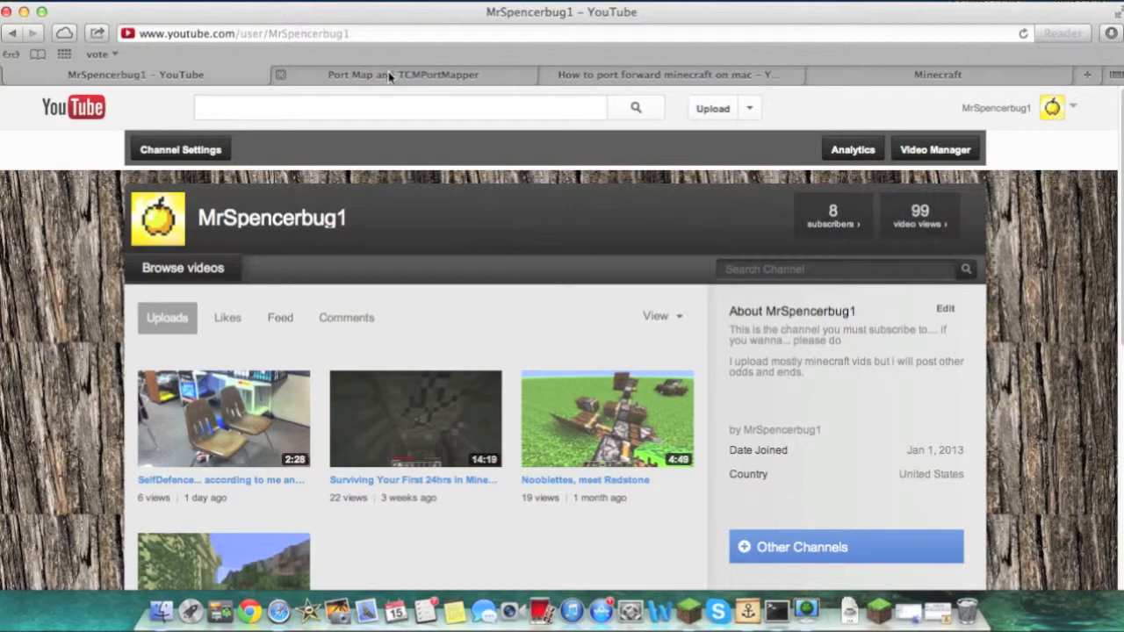
# Switch to the Port Map and TCMPortMapper tab and read the page's description of the Port Map application
pyautogui.click(391, 77)
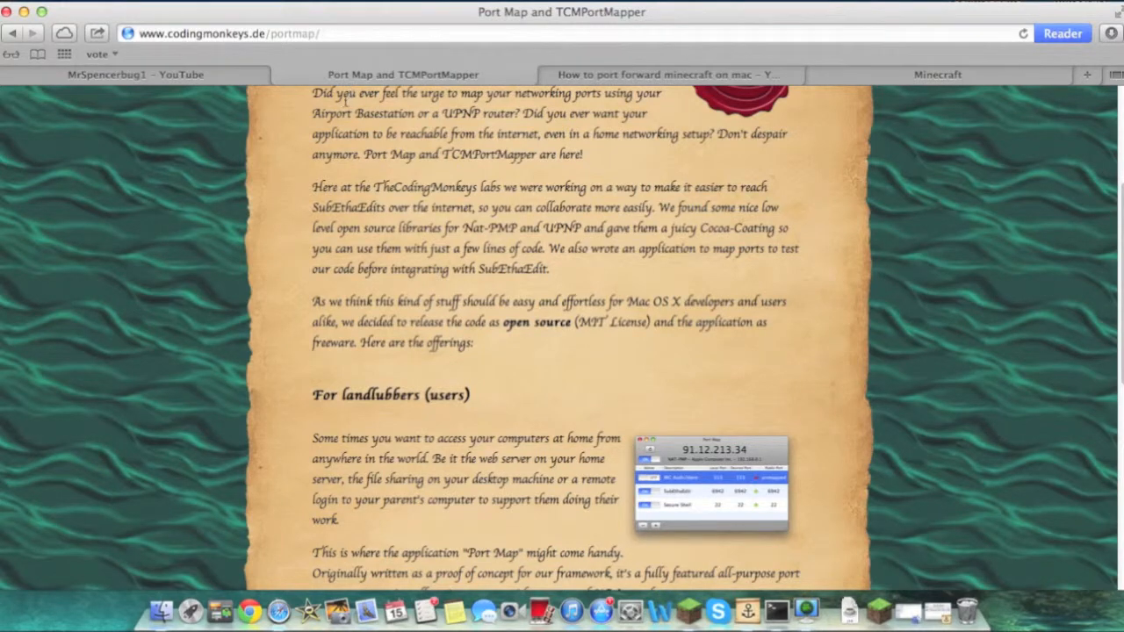
pyautogui.scroll(5, 369, 163)
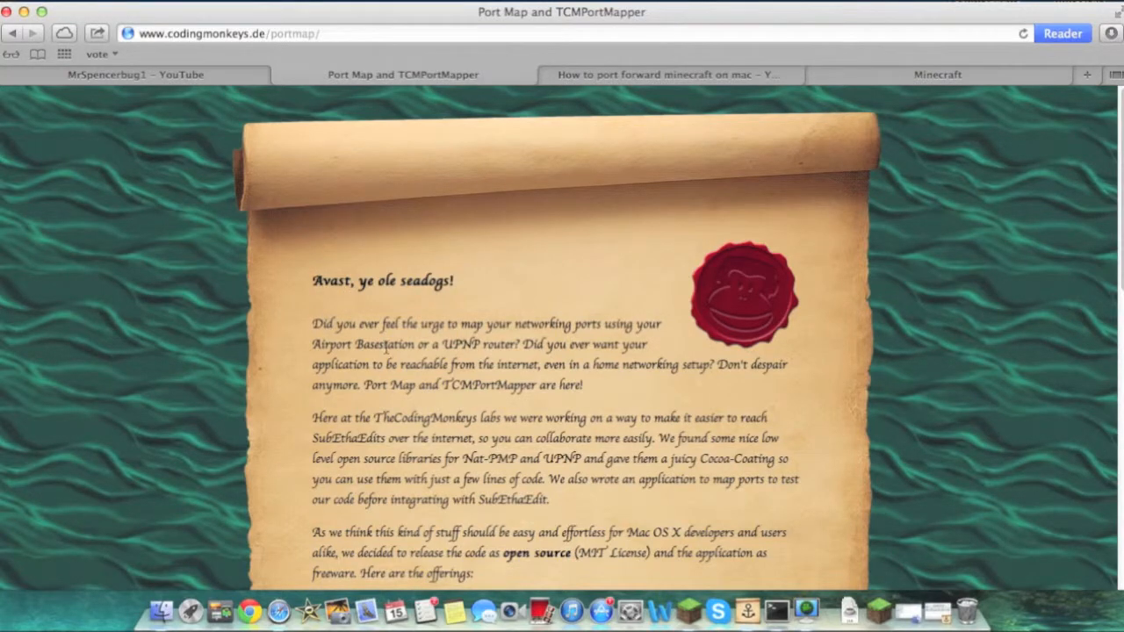
pyautogui.scroll(-1, 442, 345)
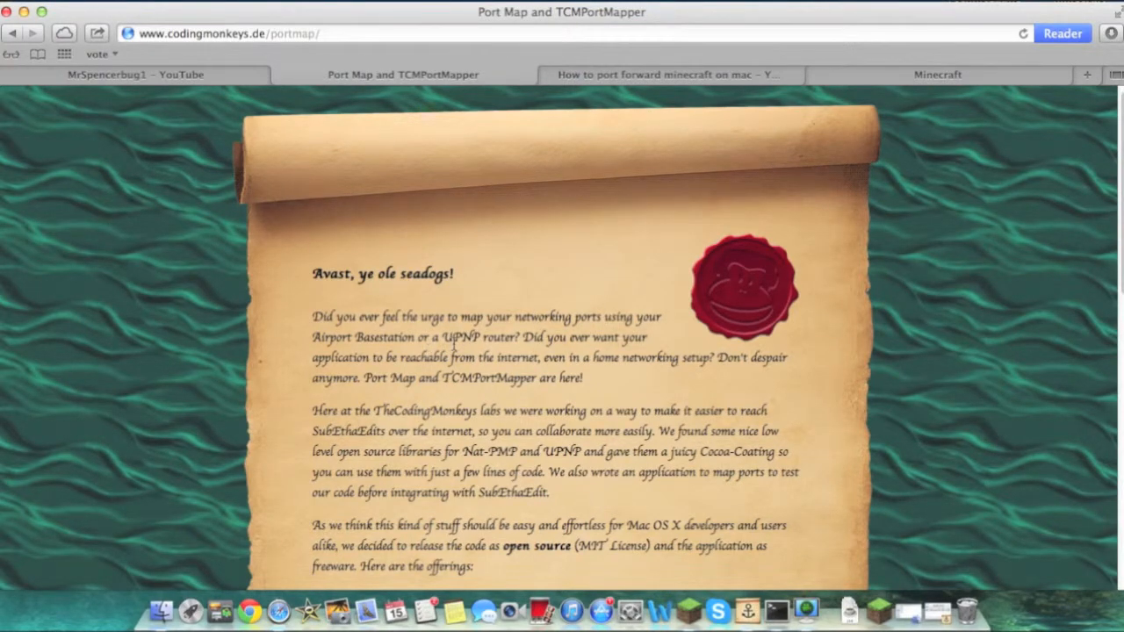
pyautogui.scroll(-10, 455, 347)
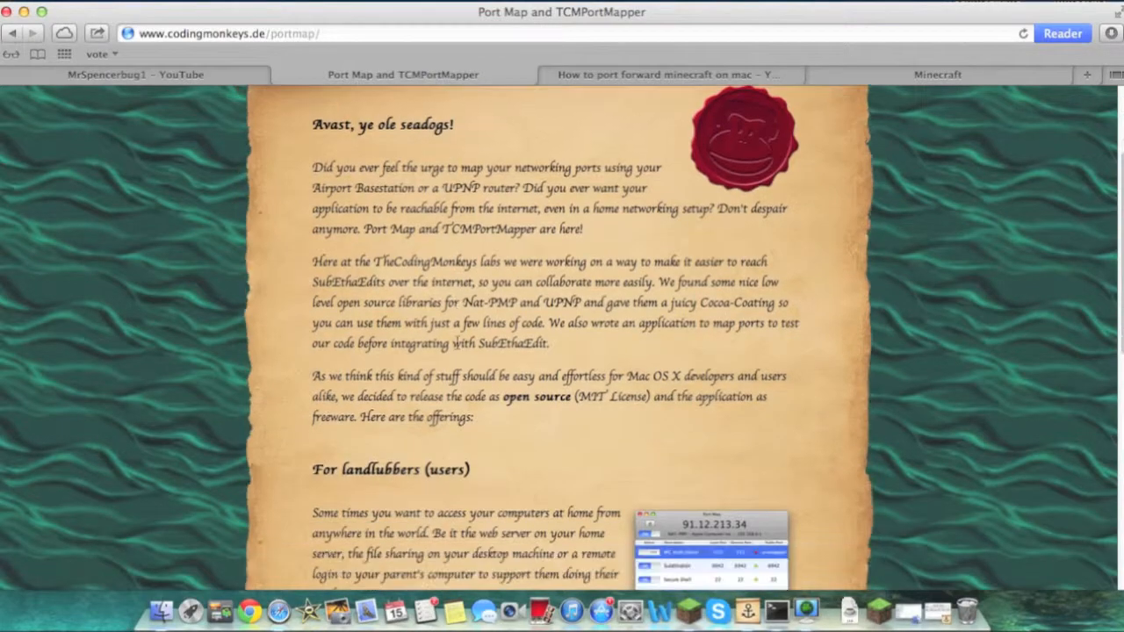
pyautogui.moveTo(425, 204); pyautogui.dragTo(496, 213)
pyautogui.click(499, 218)
pyautogui.scroll(-1, 463, 309)
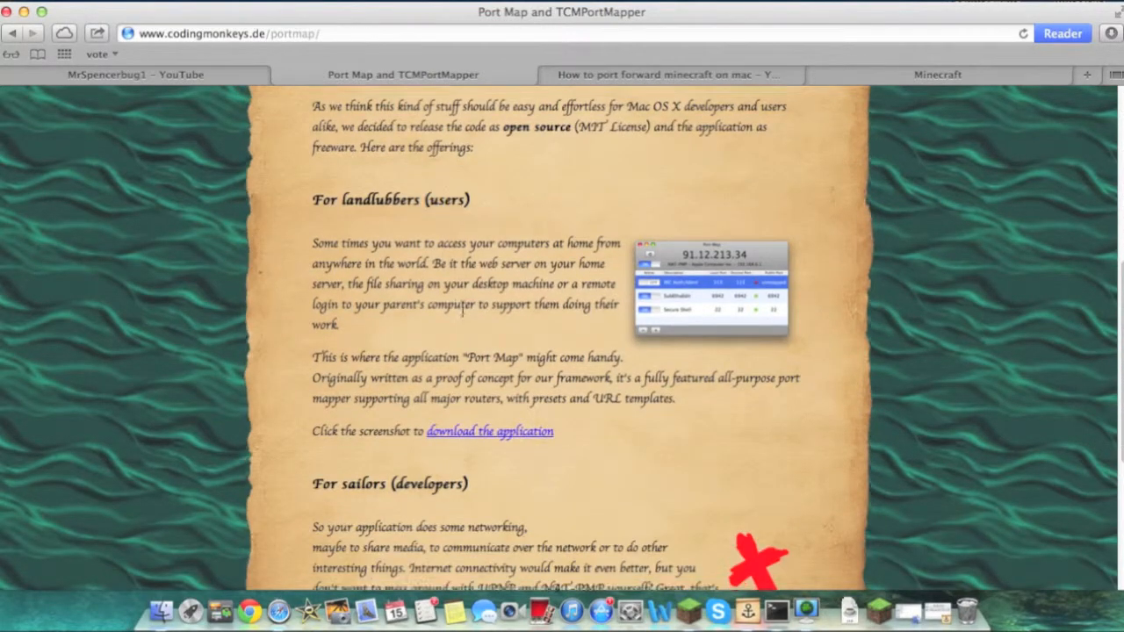
pyautogui.scroll(-5, 463, 308)
pyautogui.scroll(3, 463, 309)
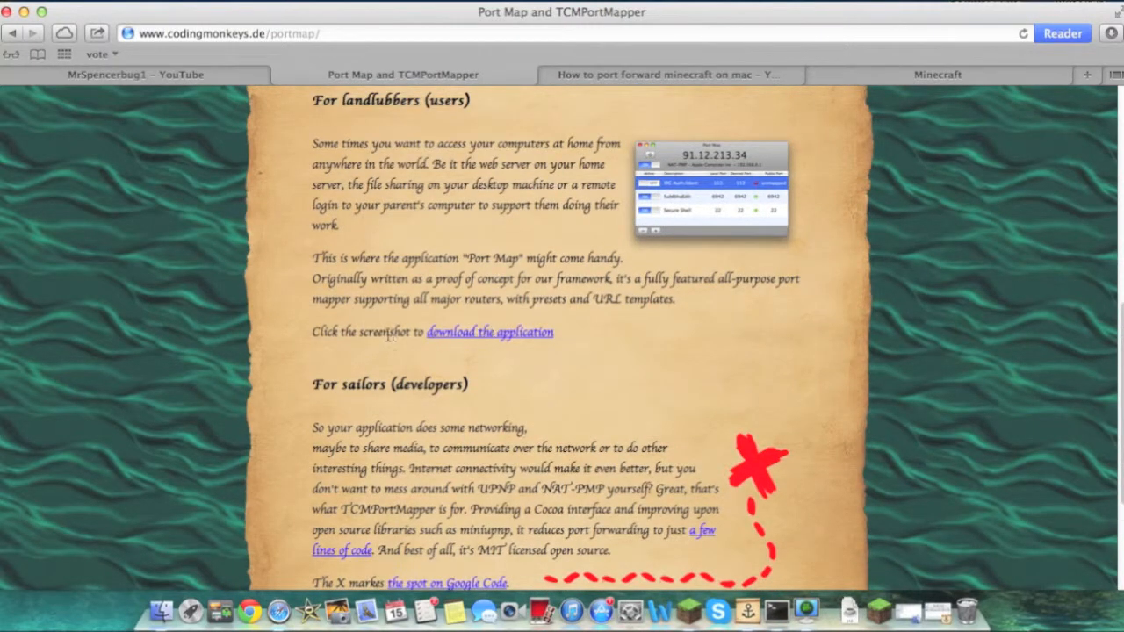
# Download the Port Map application from the link in the landlubbers (users) section
pyautogui.moveTo(321, 335); pyautogui.dragTo(574, 329)
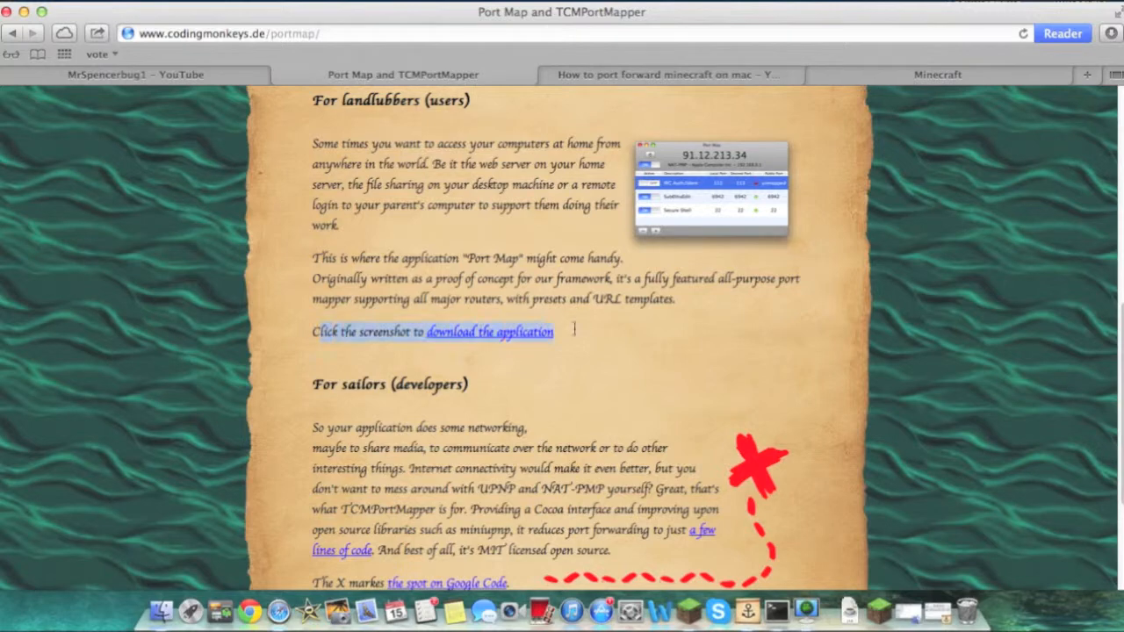
pyautogui.click(611, 354)
pyautogui.click(505, 341)
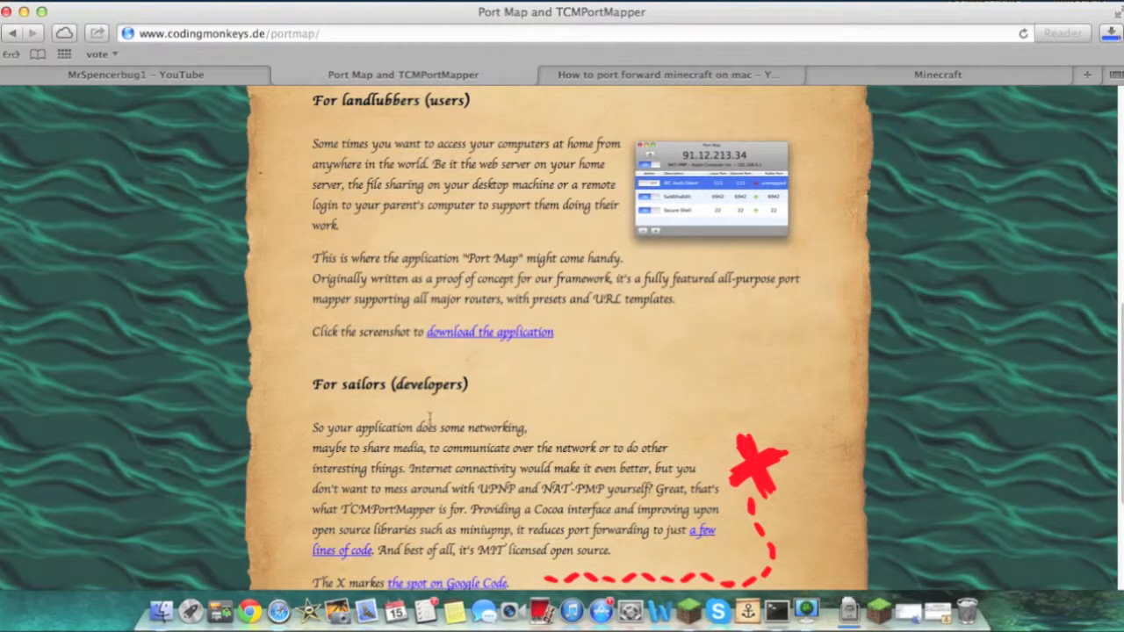
# Open the downloads stack and launch the downloaded Port Map app
pyautogui.click(848, 611)
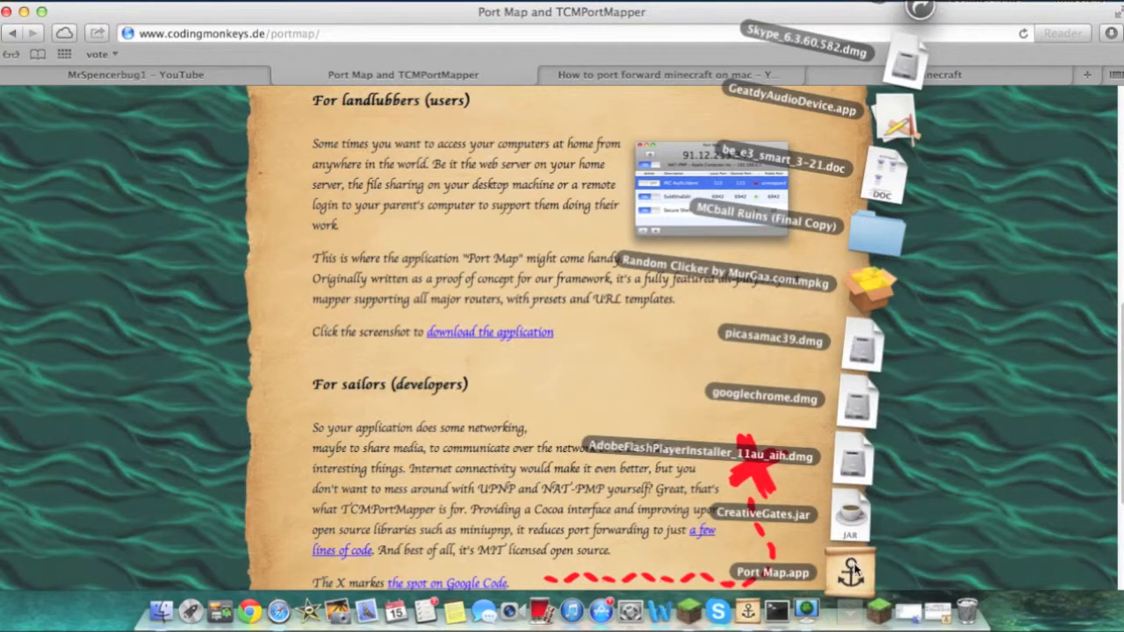
pyautogui.moveTo(850, 575); pyautogui.dragTo(966, 612)
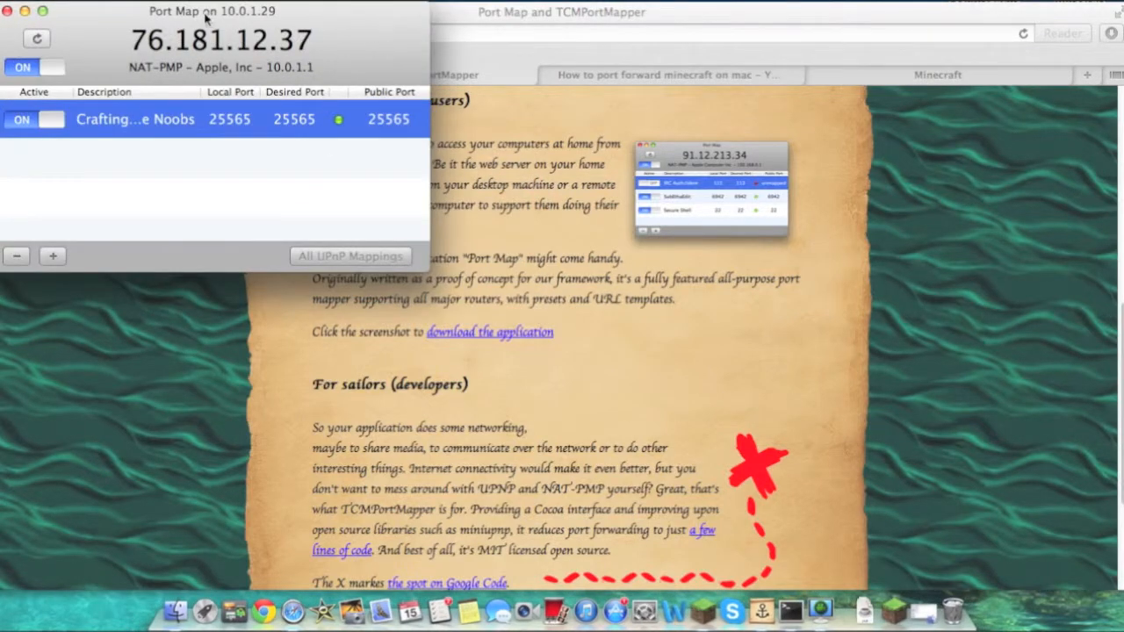
# Select the public IP address shown at the head of the Port Map window
pyautogui.moveTo(132, 39)
pyautogui.mouseDown()
pyautogui.moveTo(330, 42)
pyautogui.moveTo(139, 35)
pyautogui.mouseUp()
pyautogui.click(317, 44)
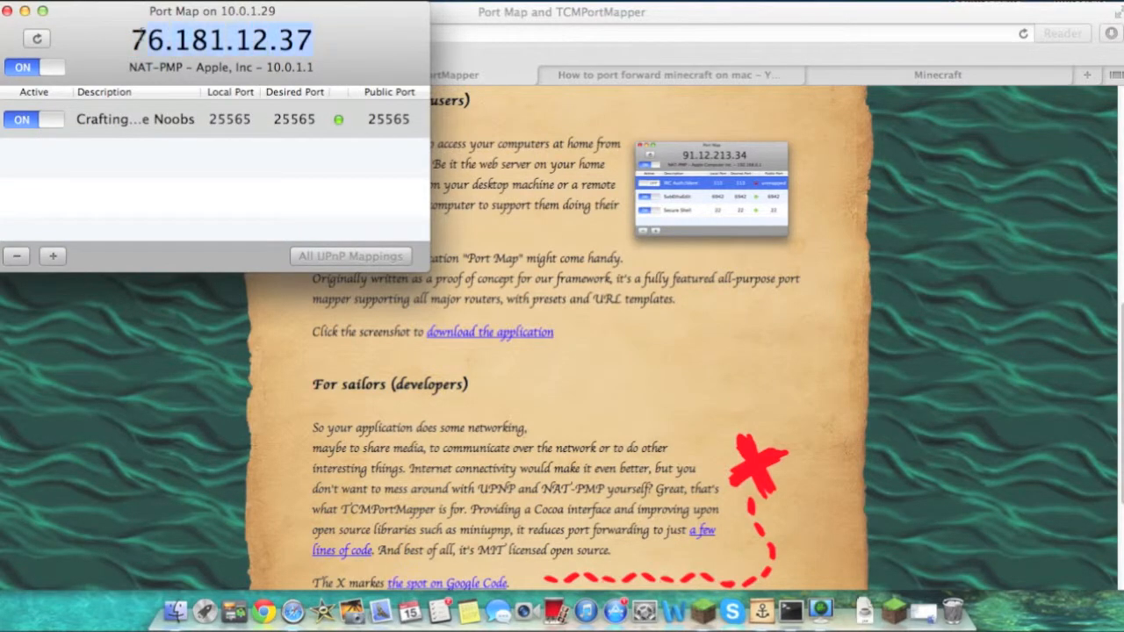
pyautogui.click(127, 41)
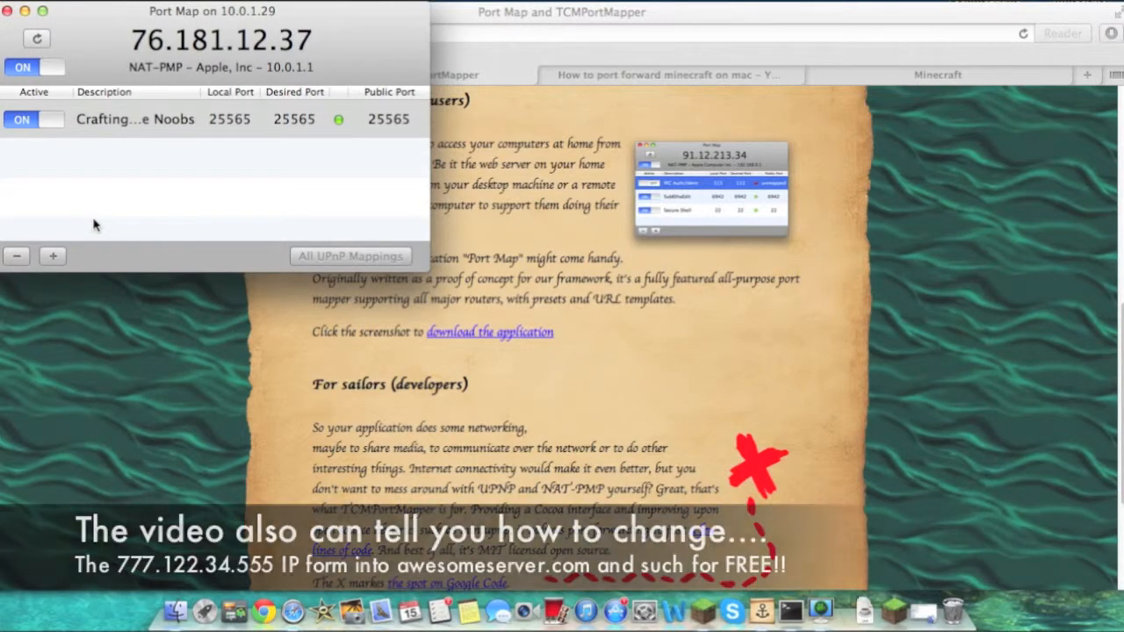
# Open a new port mapping and set both Local Port and Desired Public Port to 25565
pyautogui.click(53, 258)
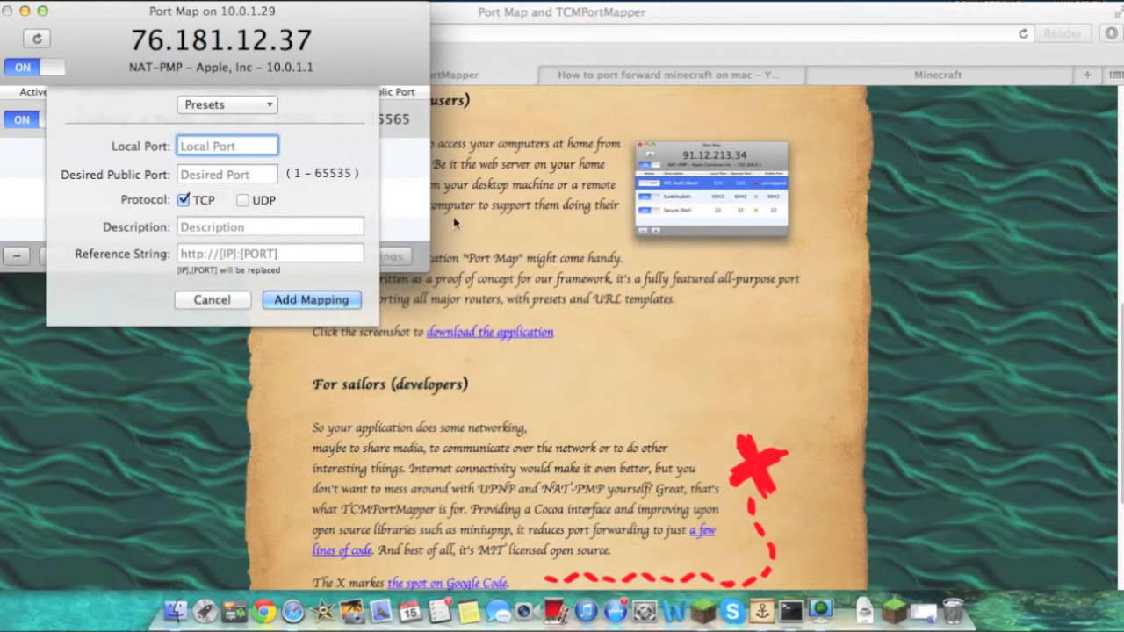
pyautogui.click(213, 299)
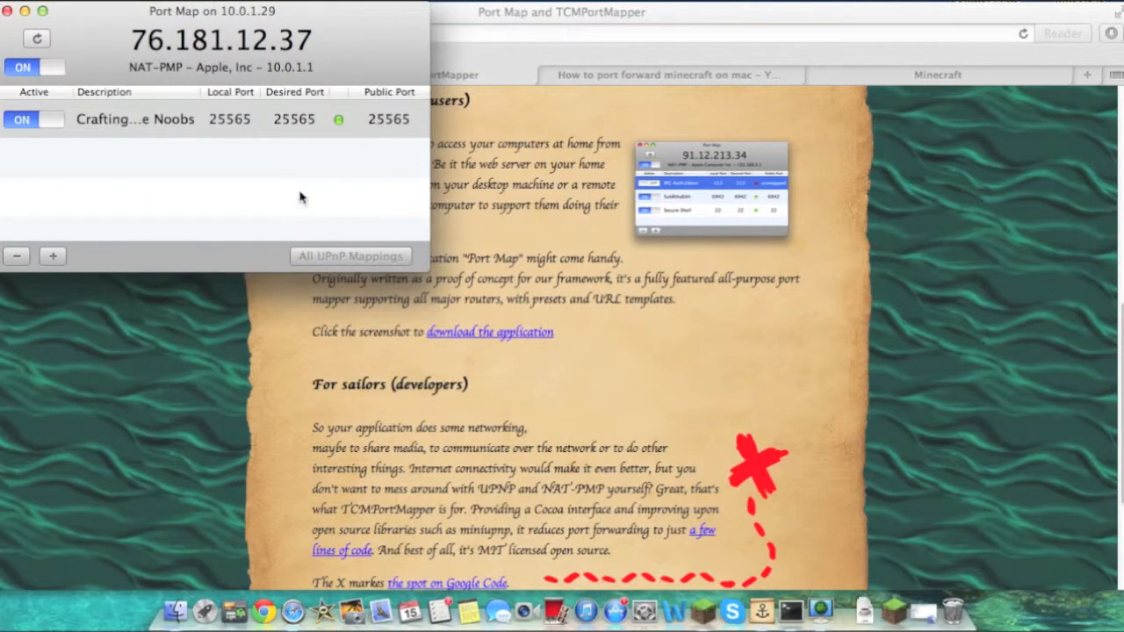
pyautogui.click(52, 256)
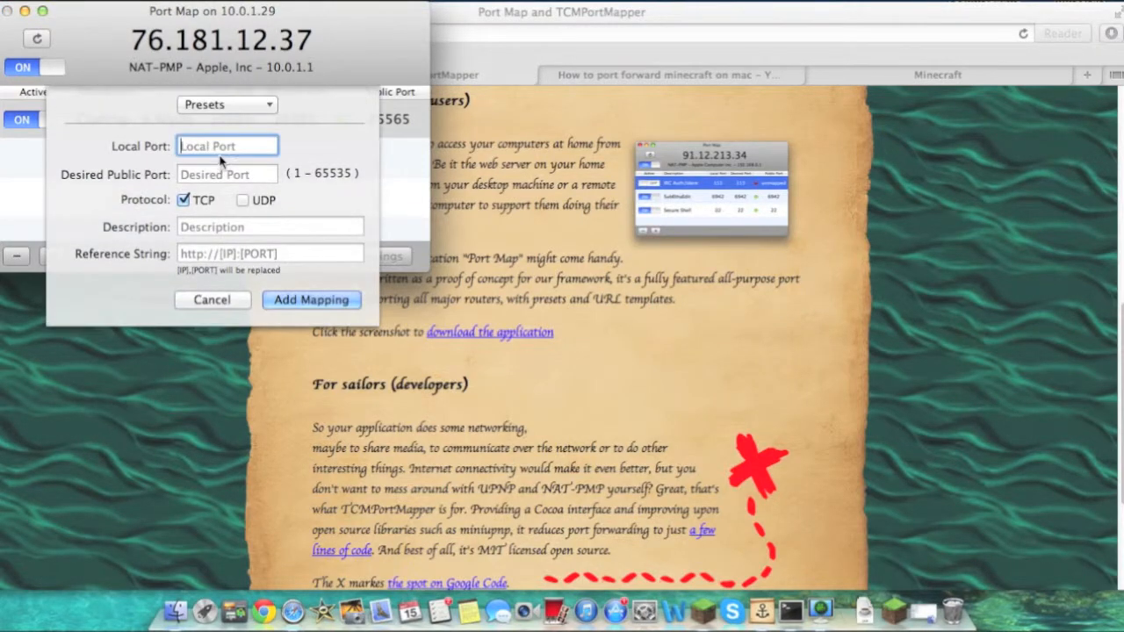
pyautogui.write('25565')
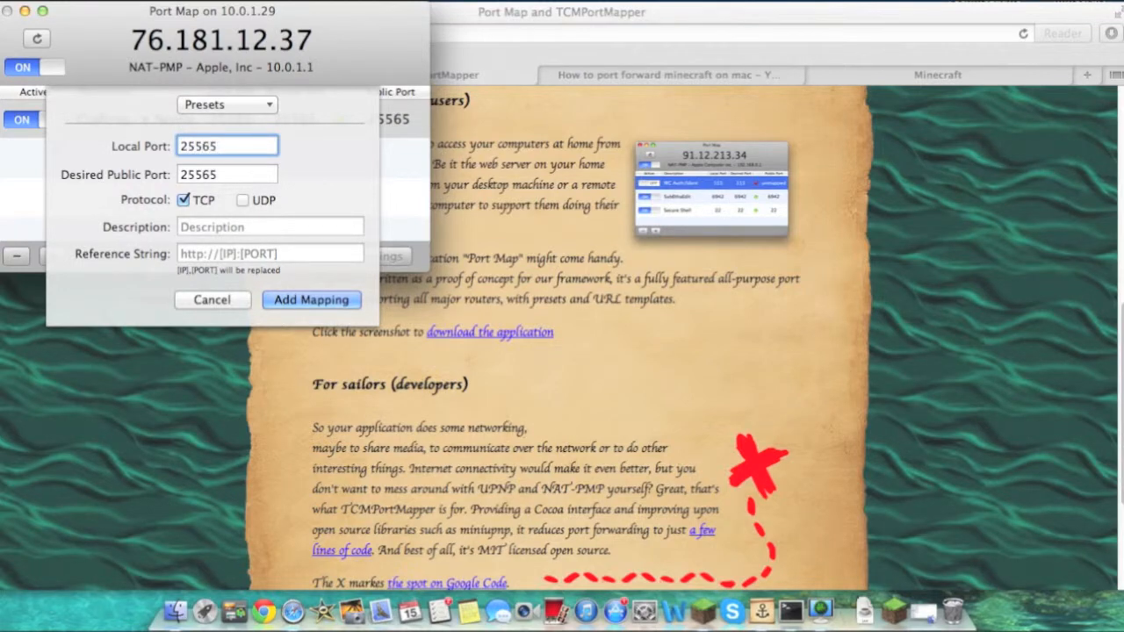
pyautogui.click(228, 169)
pyautogui.click(224, 154)
pyautogui.click(227, 169)
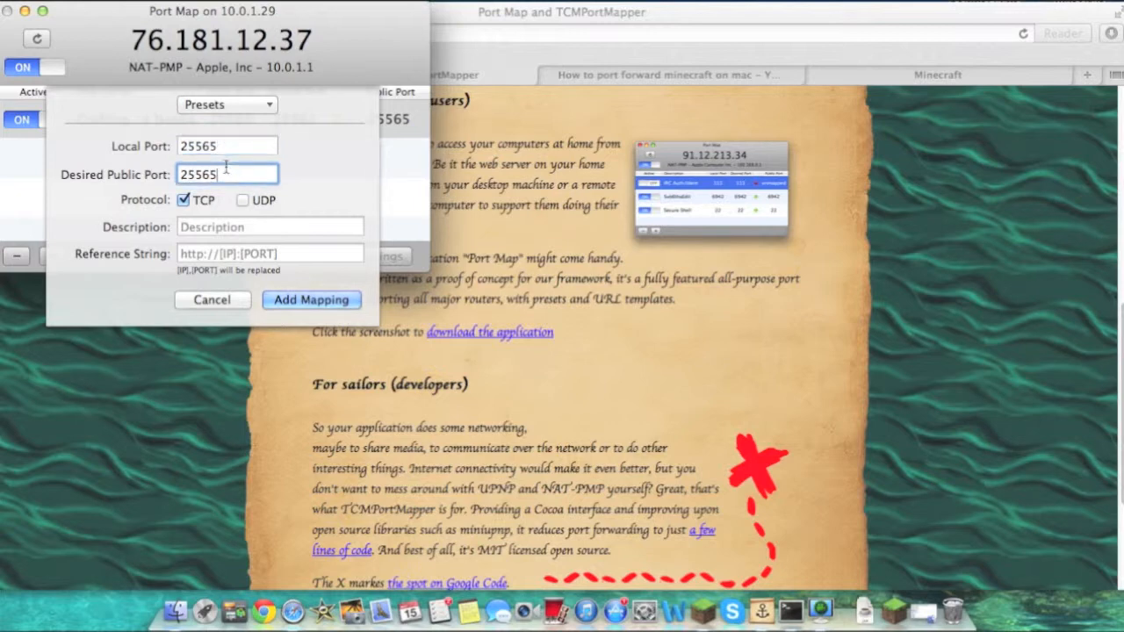
# Keep the TCP protocol, enter the description liaiuag, and add the mapping
pyautogui.click(184, 201)
pyautogui.click(233, 227)
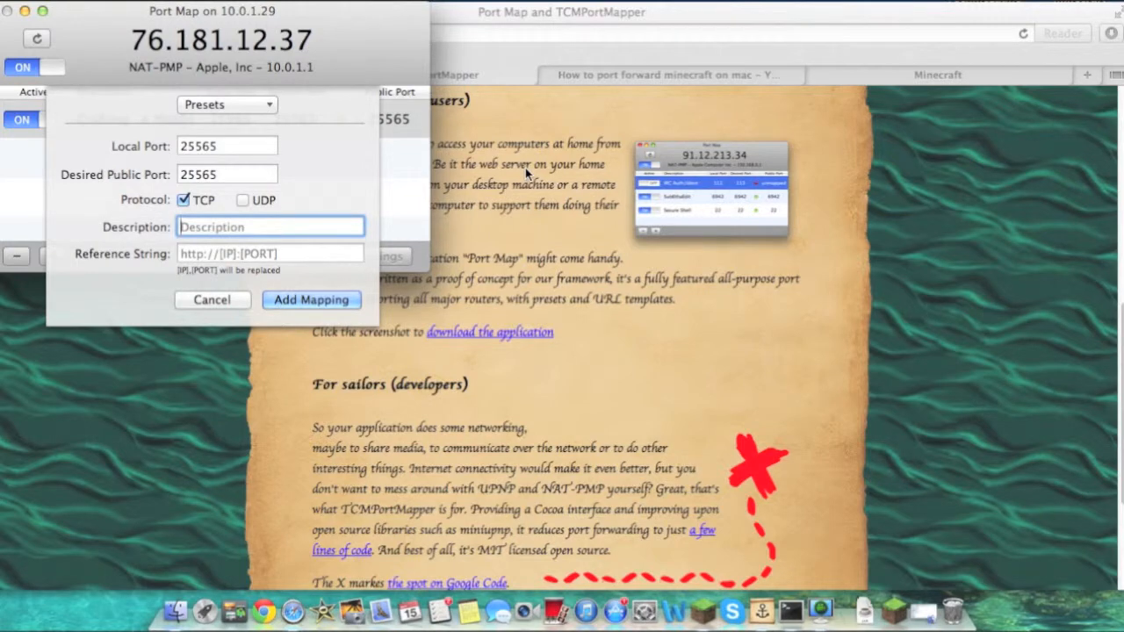
pyautogui.write('liaiuag')
pyautogui.click(236, 253)
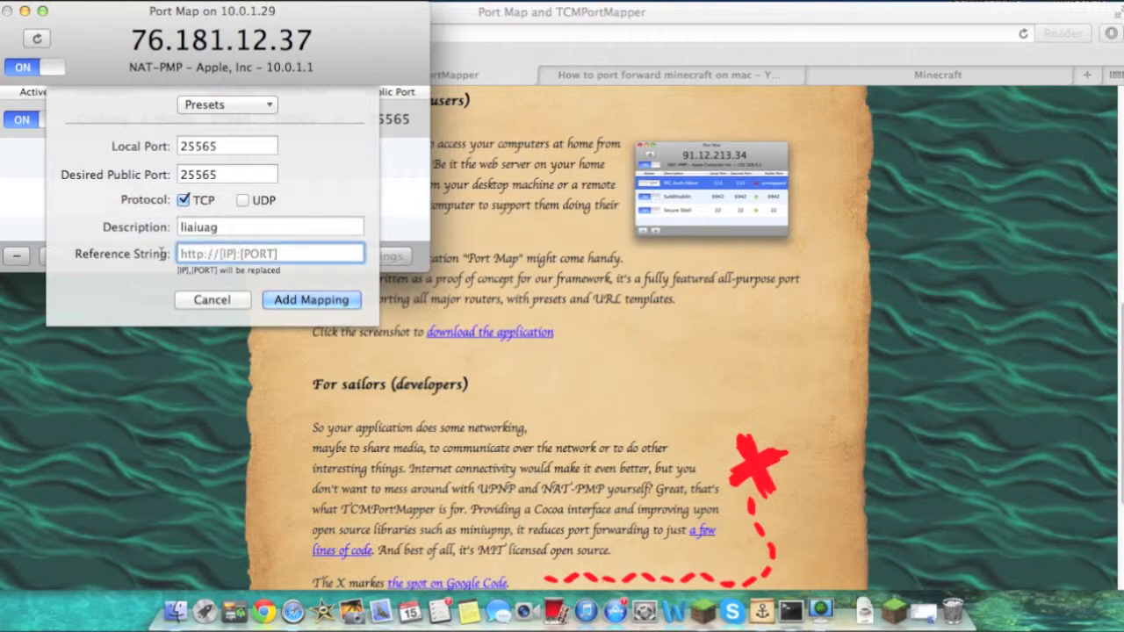
pyautogui.click(290, 300)
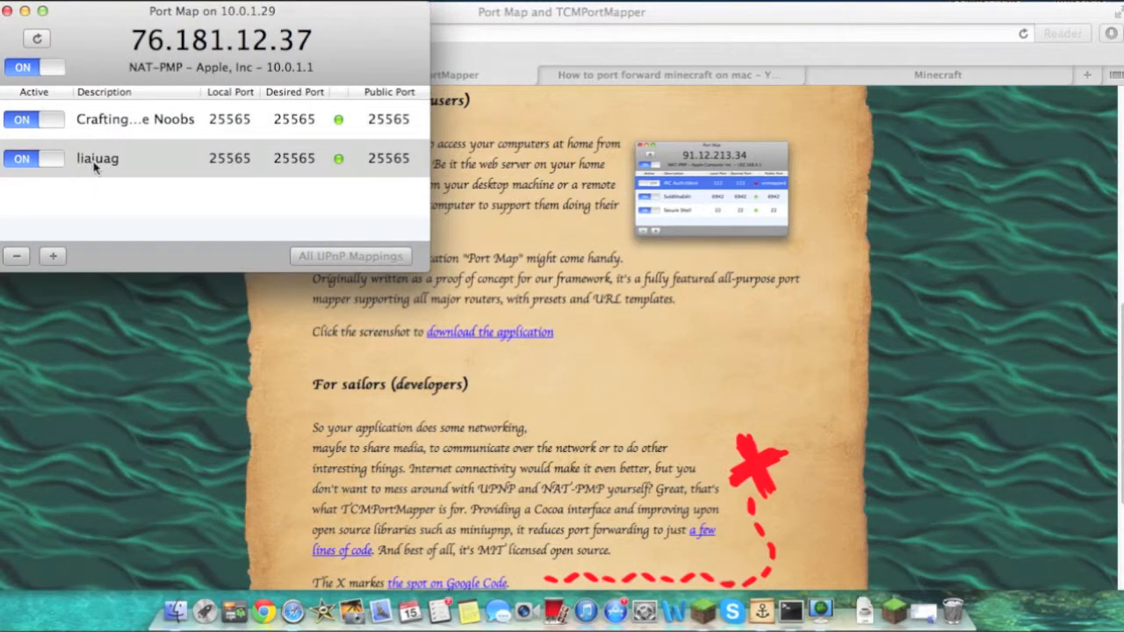
# Switch off the existing Crafting...e Noobs mapping, select the liaiuag mapping, and minimize Port Map
pyautogui.click(35, 119)
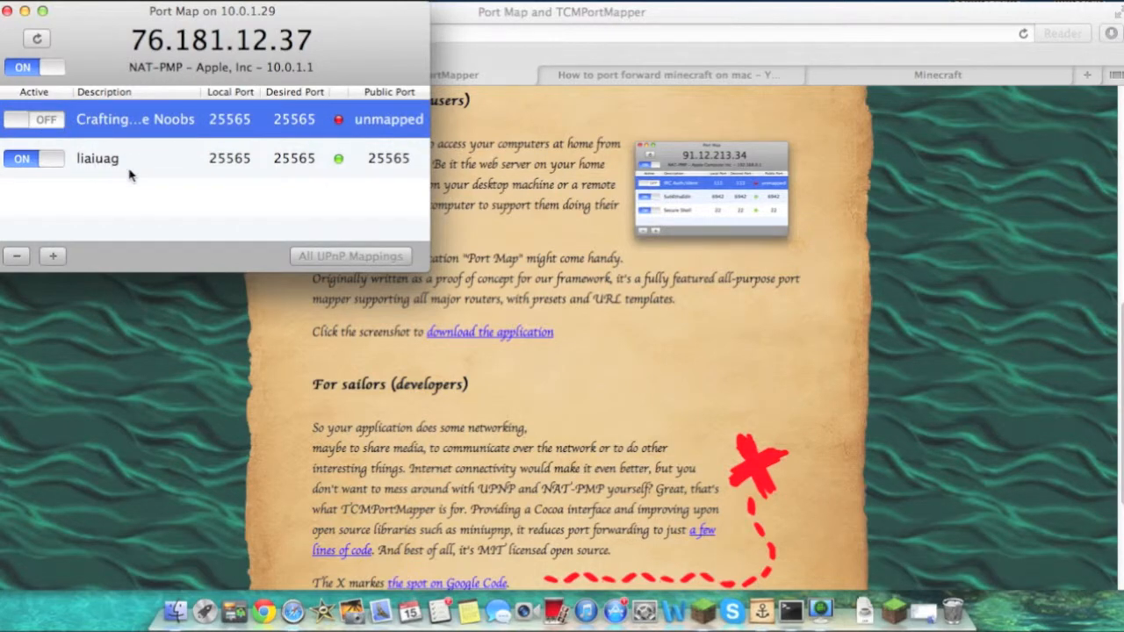
pyautogui.click(230, 158)
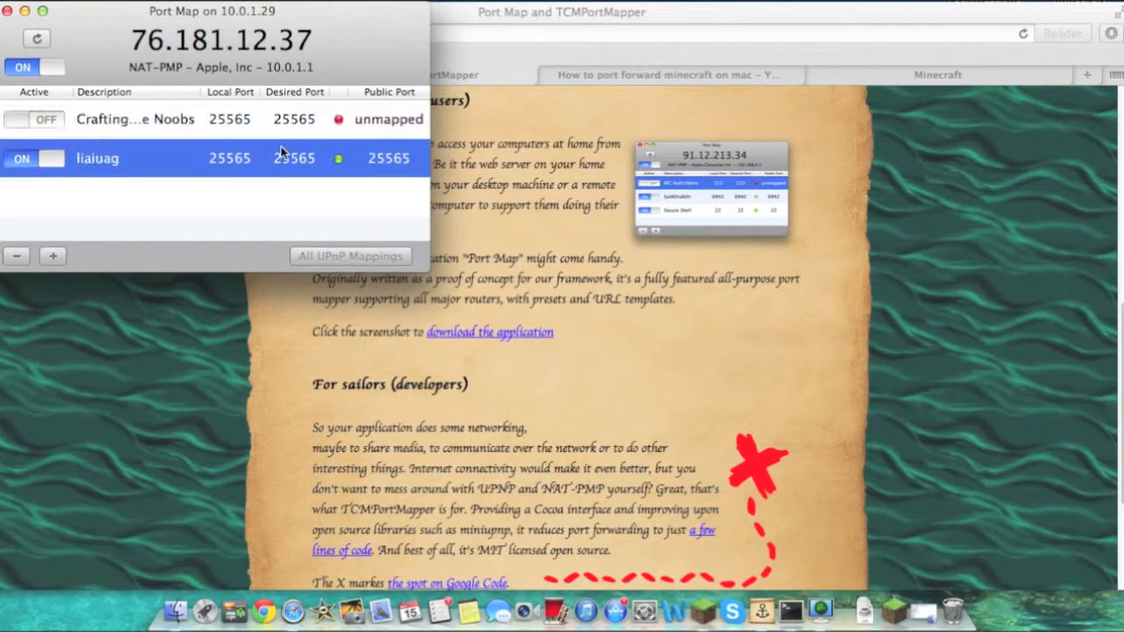
pyautogui.click(25, 12)
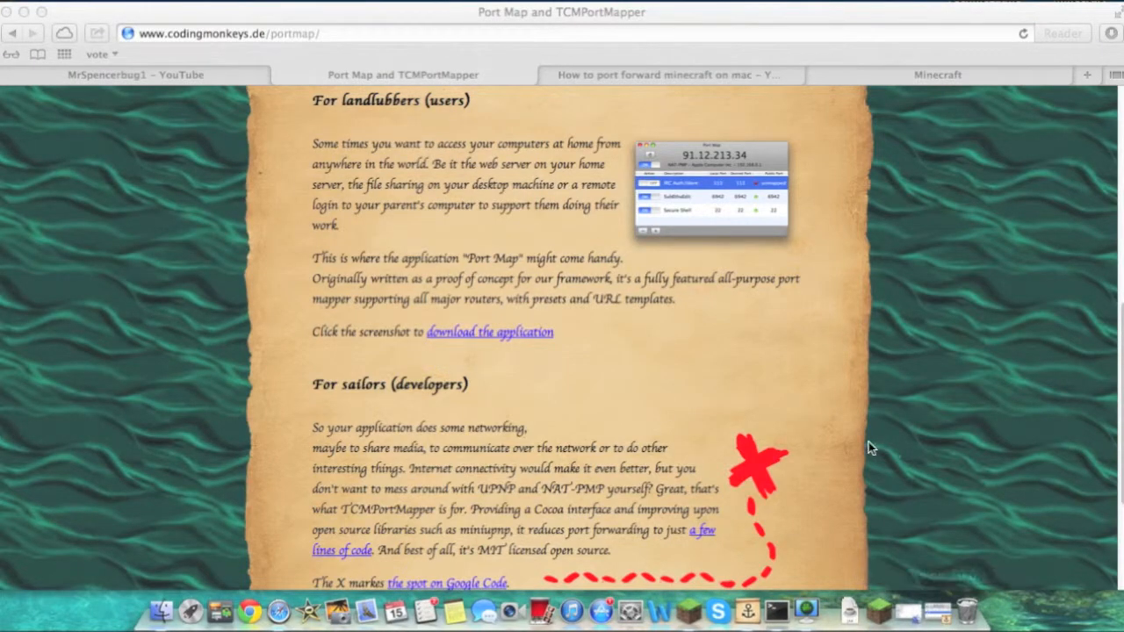
# Switch to the Minecraft download tab and read the Multiplayer Server instructions
pyautogui.click(883, 77)
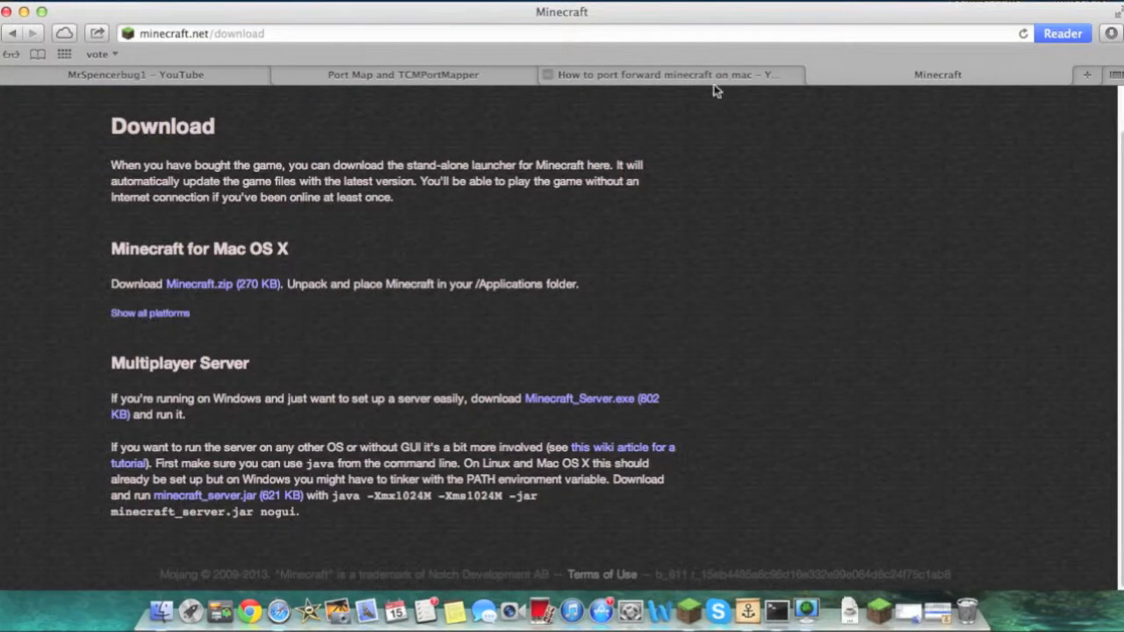
pyautogui.scroll(2, 358, 204)
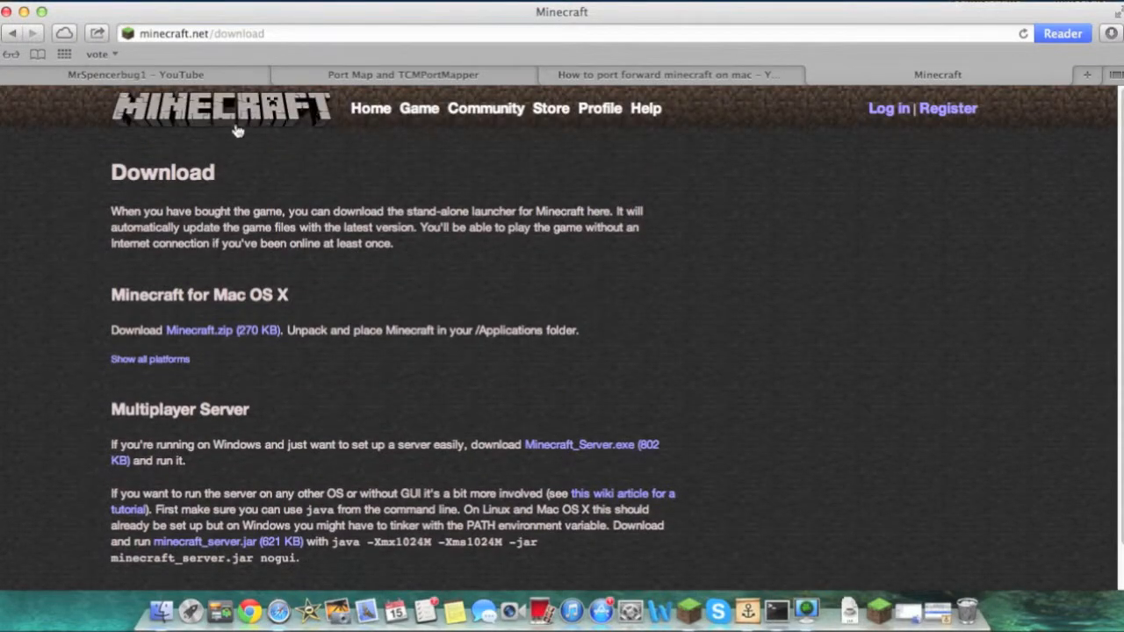
pyautogui.click(271, 35)
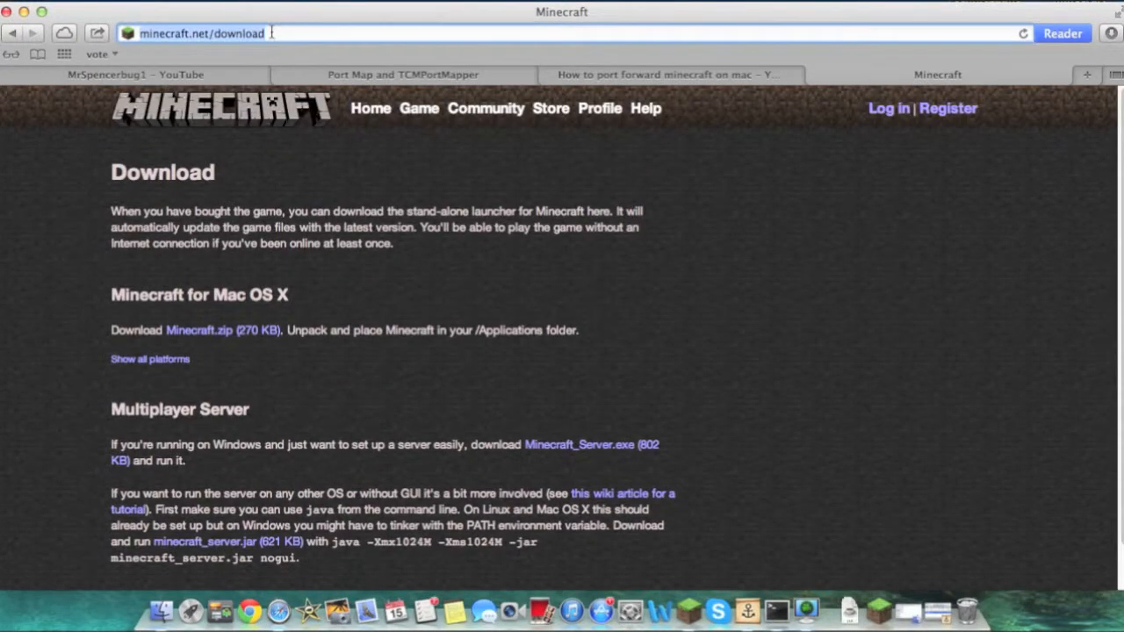
pyautogui.click(603, 149)
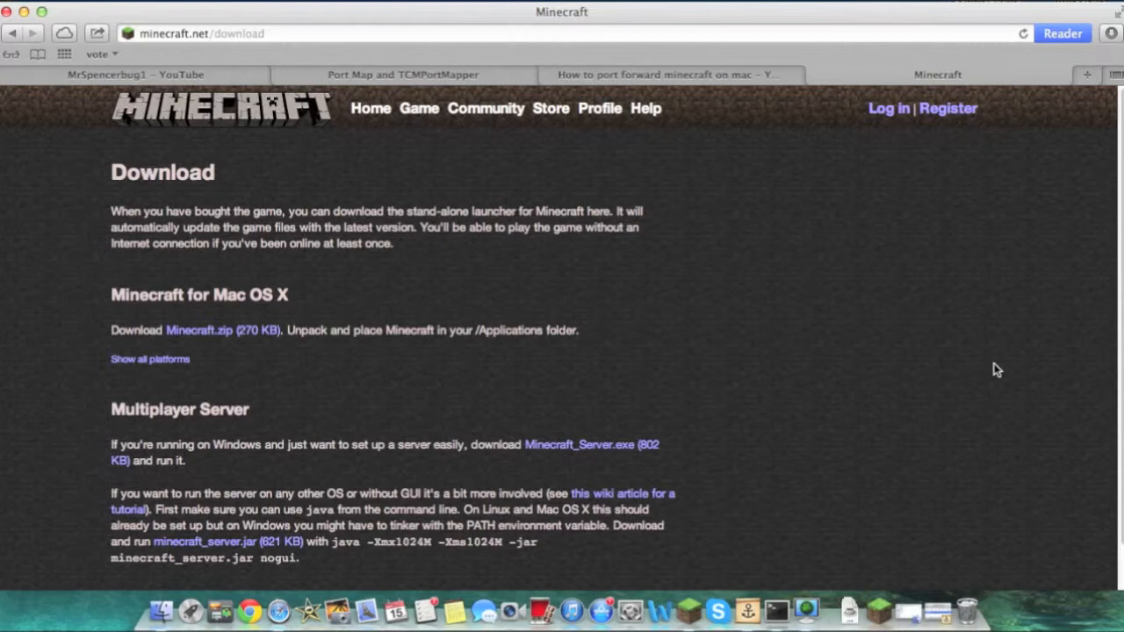
pyautogui.scroll(-2, 139, 405)
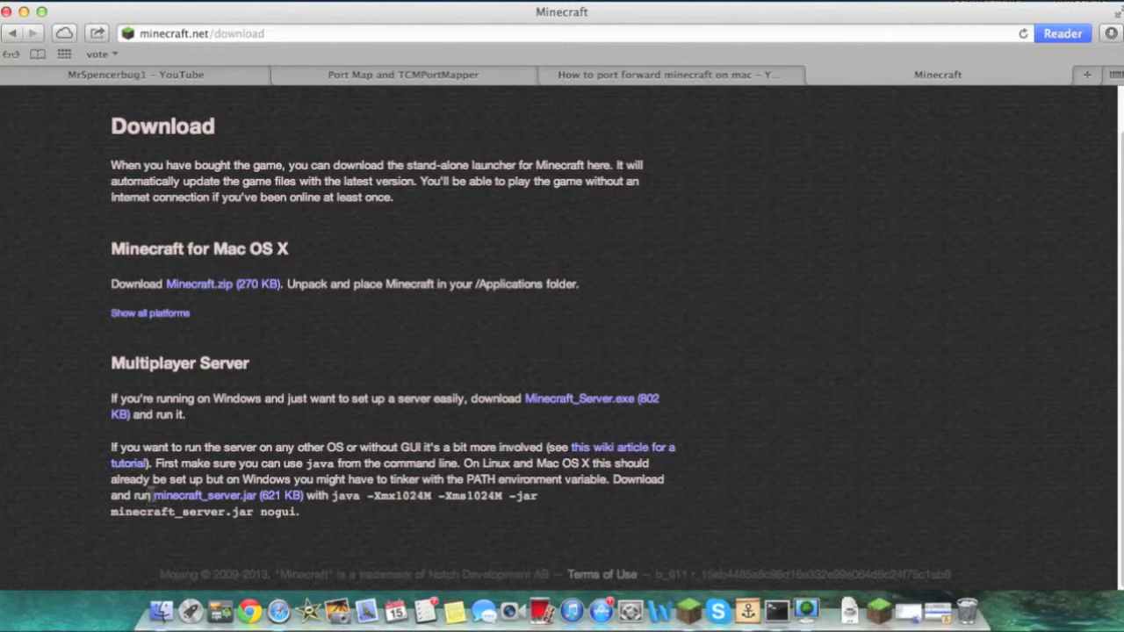
pyautogui.moveTo(151, 497); pyautogui.dragTo(156, 474)
pyautogui.click(149, 425)
pyautogui.moveTo(203, 398); pyautogui.dragTo(489, 415)
pyautogui.click(430, 410)
pyautogui.click(479, 414)
pyautogui.click(489, 413)
# Download minecraft_server.jar from the Multiplayer Server section
pyautogui.moveTo(152, 498); pyautogui.dragTo(376, 502)
pyautogui.click(375, 516)
pyautogui.click(262, 497)
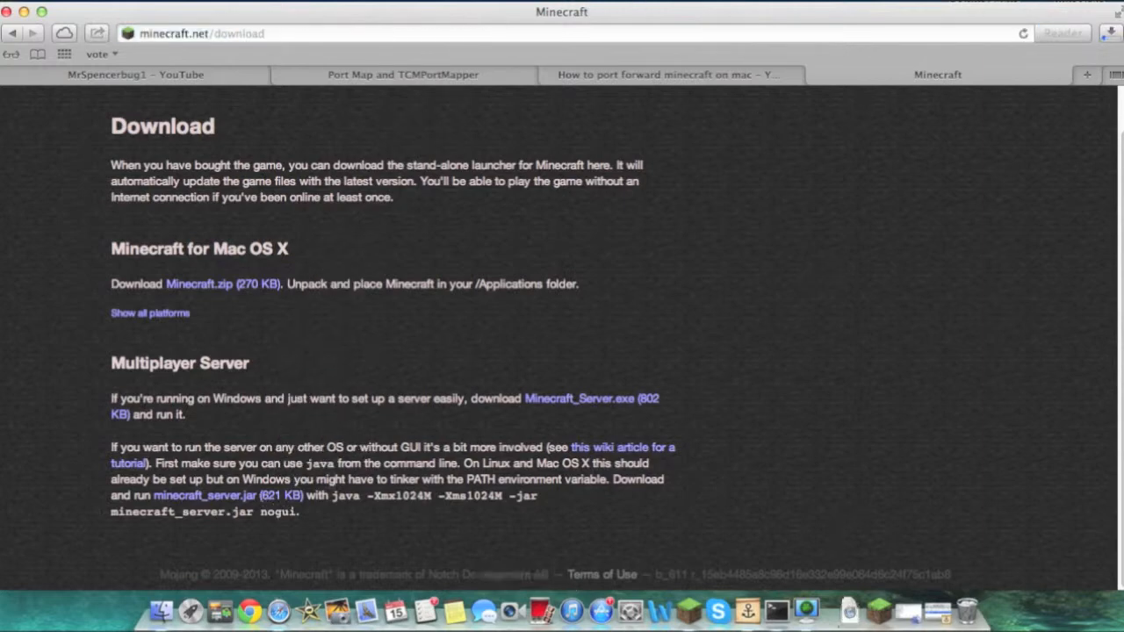
# Check the downloads stack, then minimize the browser window
pyautogui.click(850, 611)
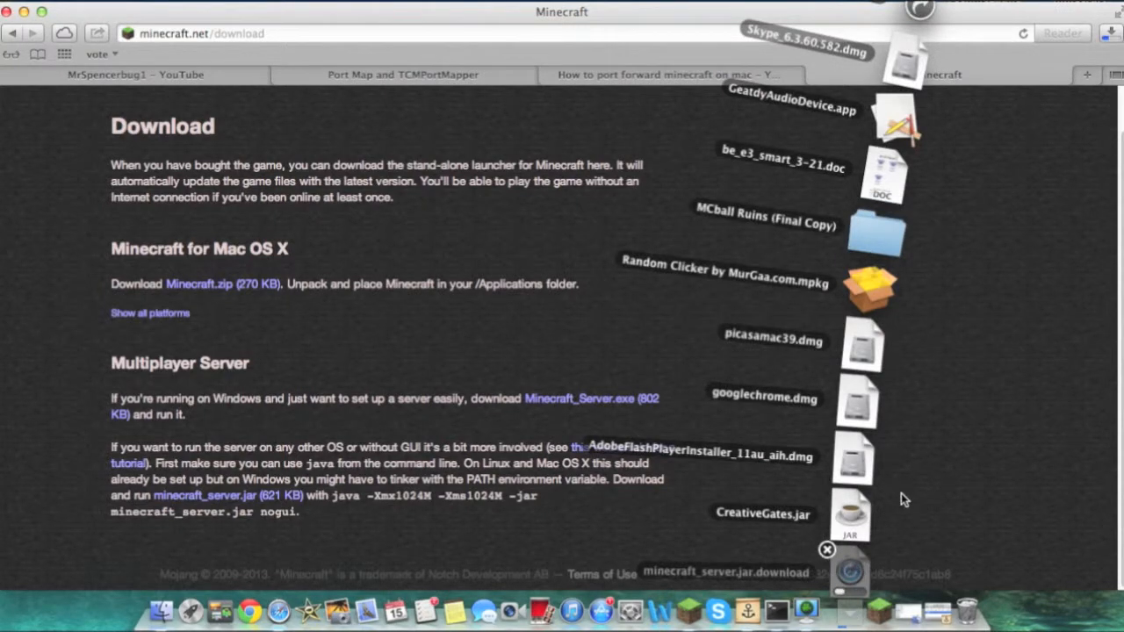
pyautogui.click(998, 513)
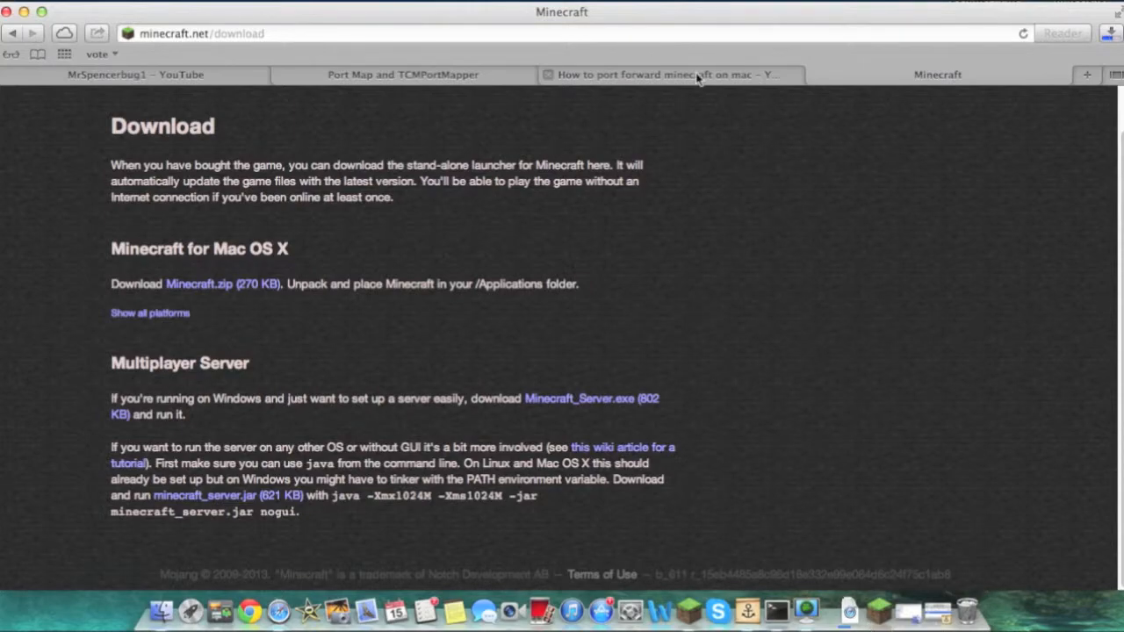
pyautogui.click(23, 11)
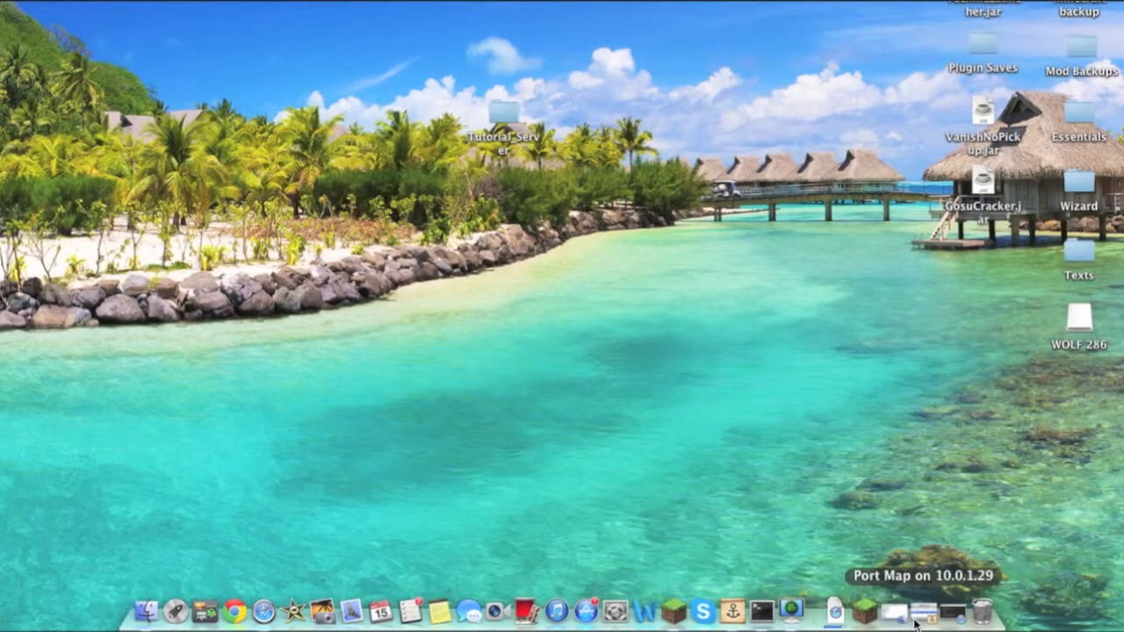
# Move the Tutorial_Server desktop folder to the centre and drop the downloaded minecraft_server.jar into it
pyautogui.moveTo(504, 128); pyautogui.dragTo(604, 350)
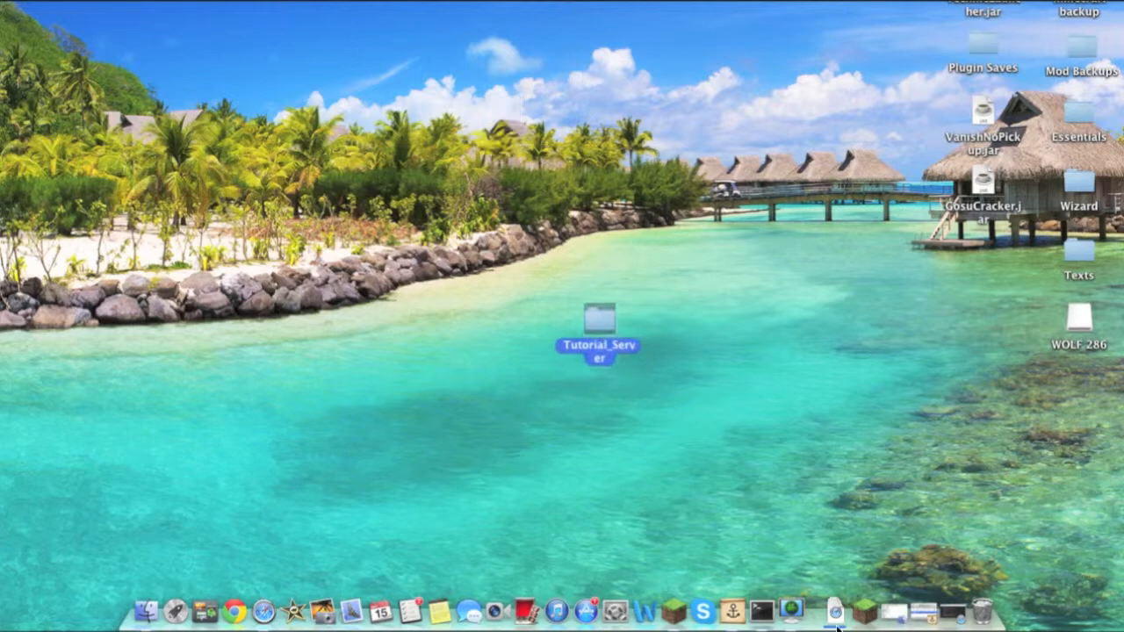
pyautogui.click(837, 611)
pyautogui.moveTo(837, 596); pyautogui.dragTo(607, 334)
# Open the Tutorial_Server folder and launch minecraft_server.jar, confirming the downloaded-file prompt
pyautogui.doubleClick(604, 325)
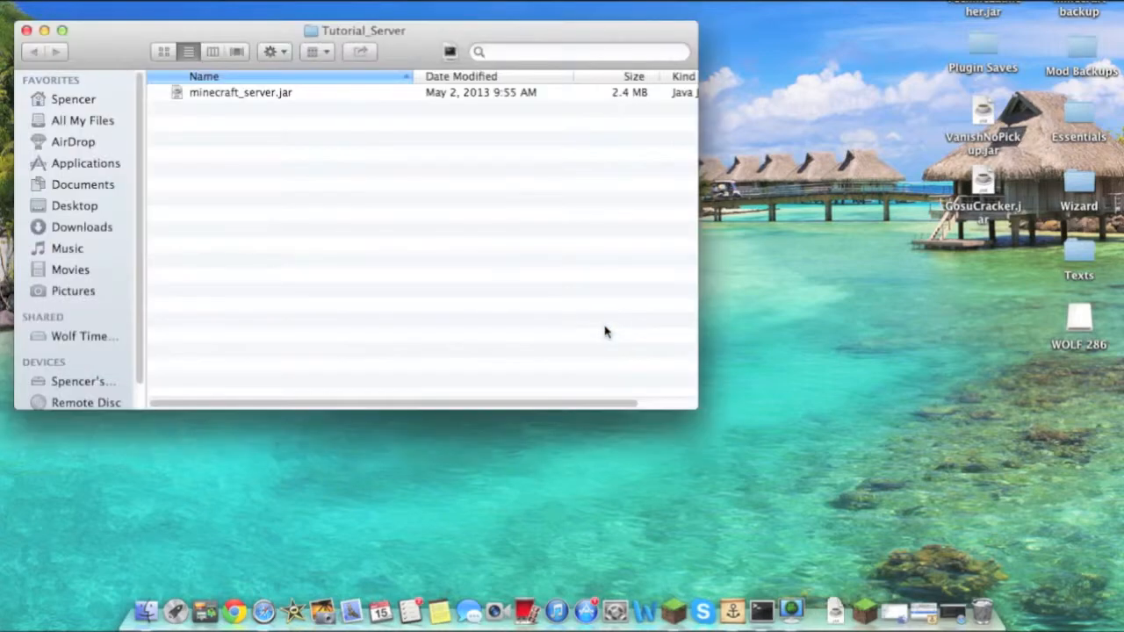
pyautogui.doubleClick(275, 91)
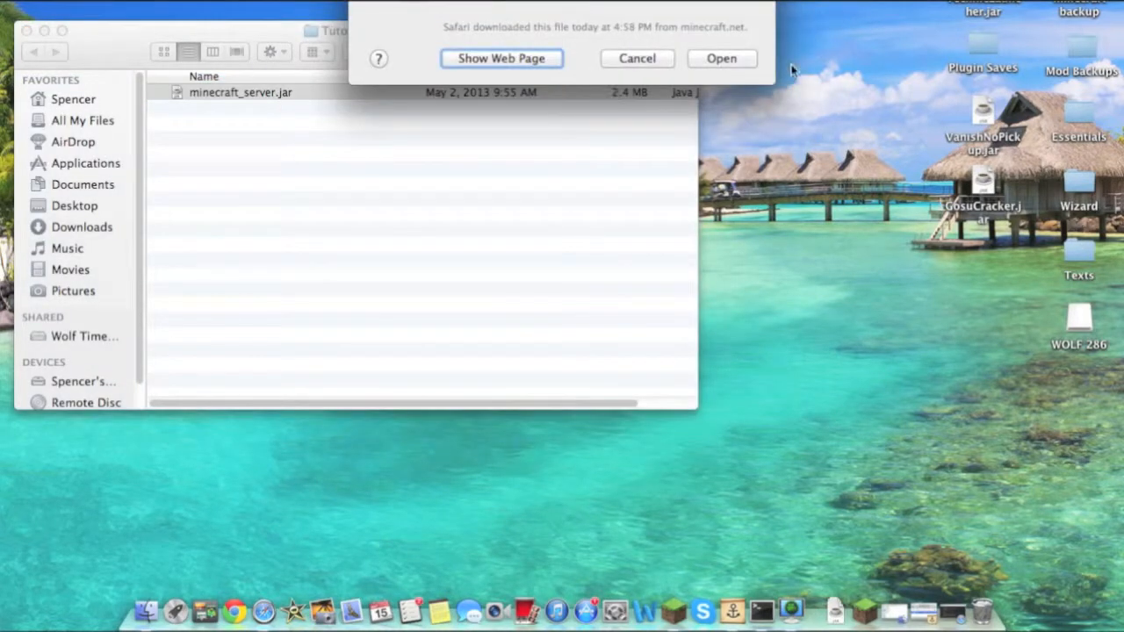
pyautogui.click(722, 58)
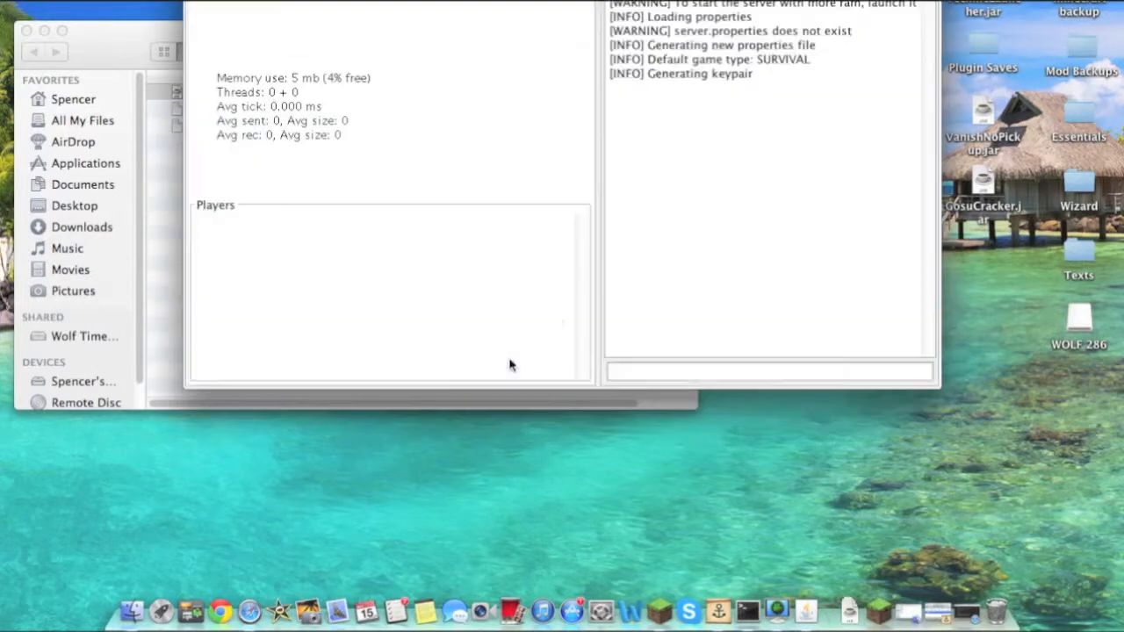
# Check the files generated in Tutorial_Server and move the Minecraft server window into view to read its log
pyautogui.click(133, 254)
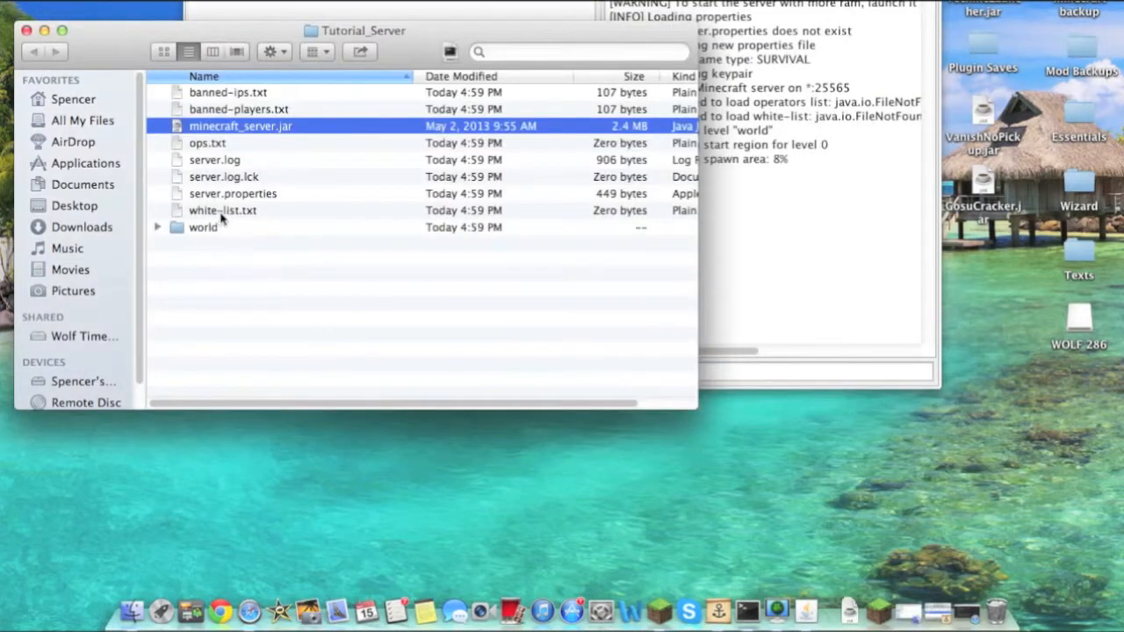
pyautogui.click(778, 234)
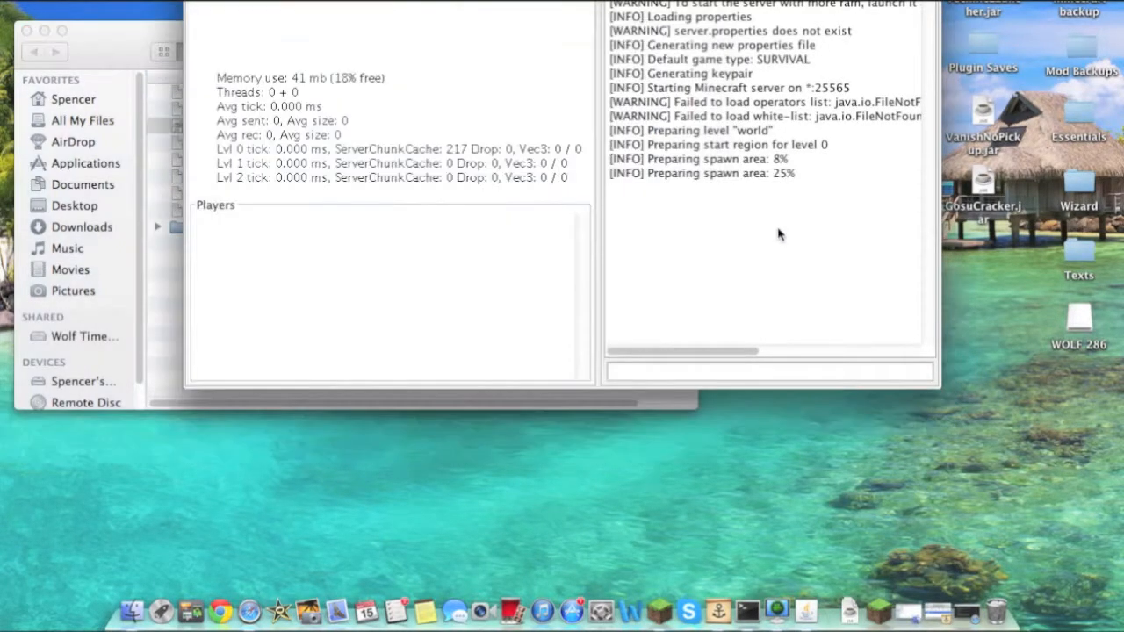
pyautogui.moveTo(560, 2); pyautogui.dragTo(520, 87)
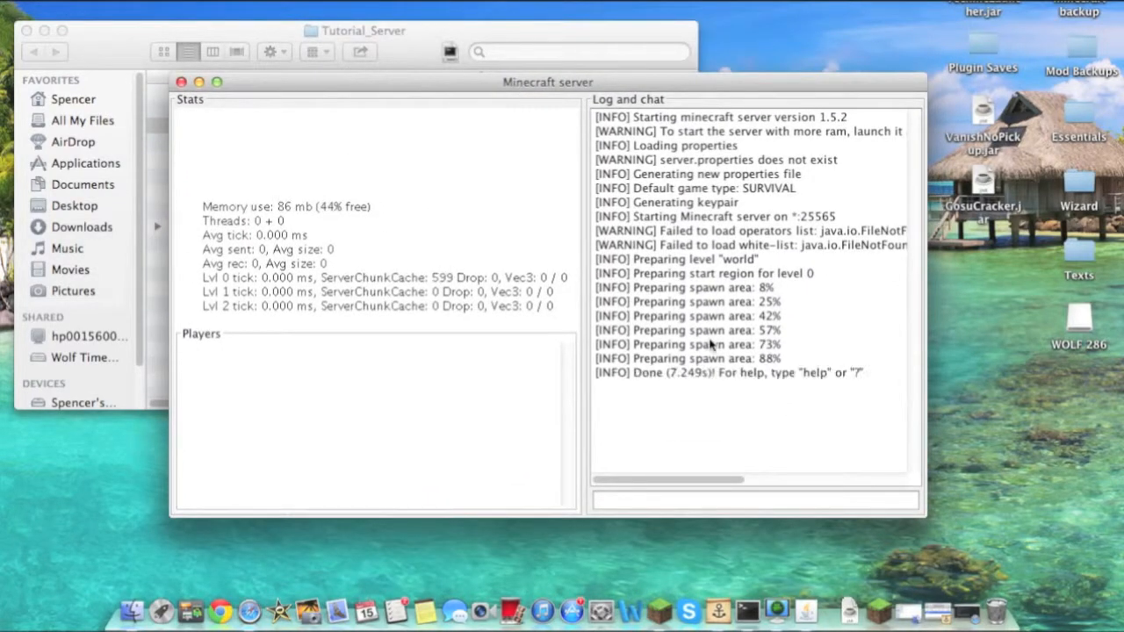
pyautogui.doubleClick(854, 374)
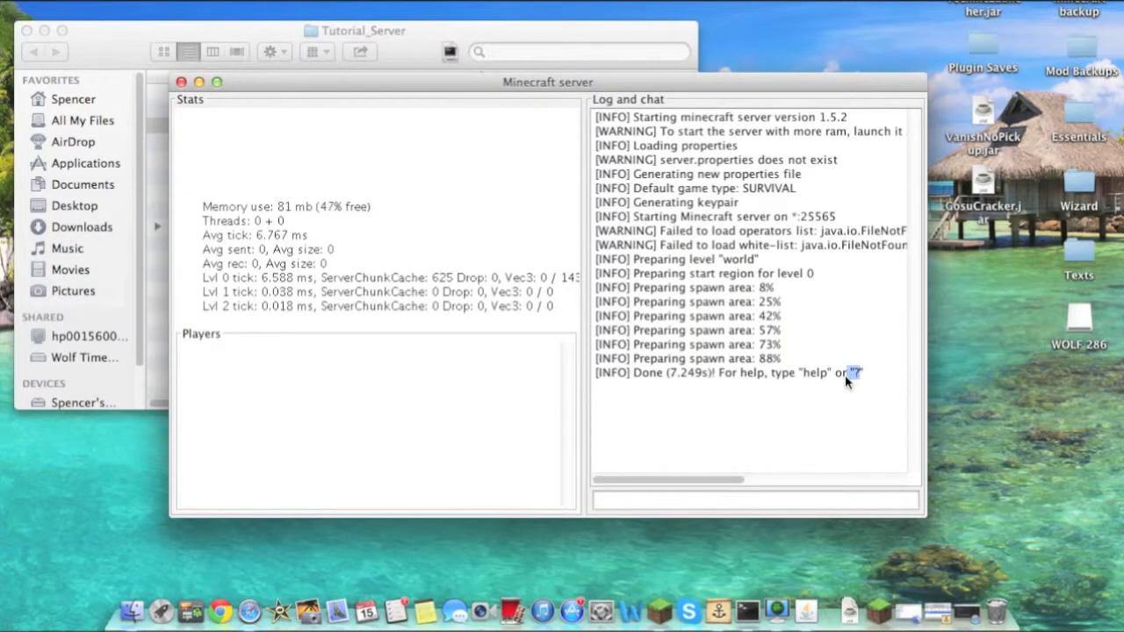
pyautogui.click(827, 413)
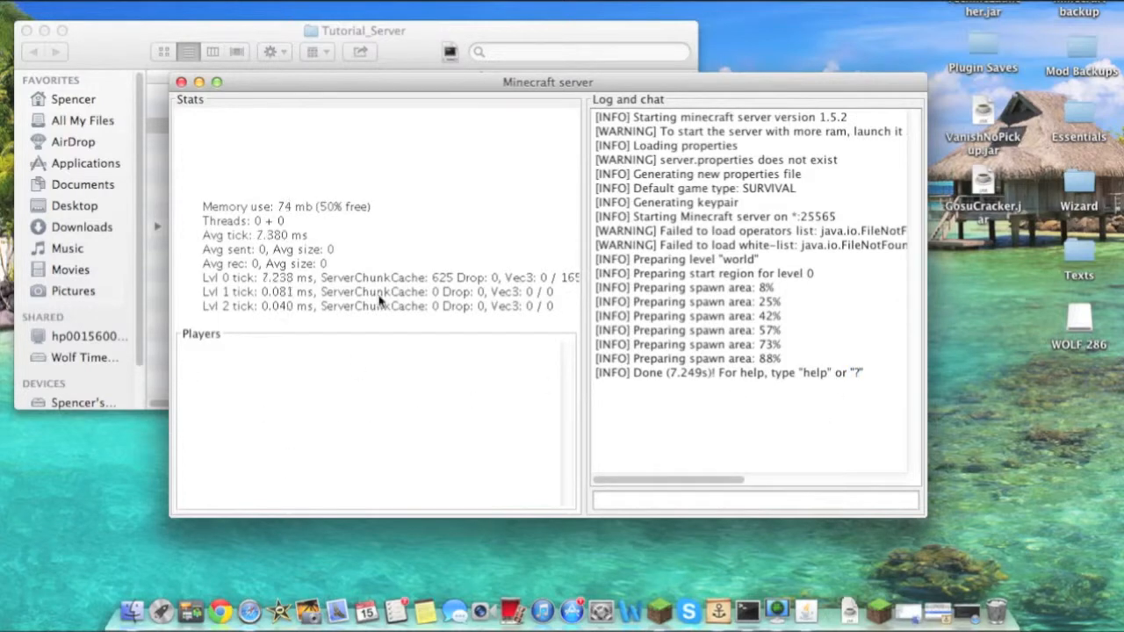
# Launch the Minecraft client and join the Crafting with the Noobs server from the Multiplayer list
pyautogui.click(878, 613)
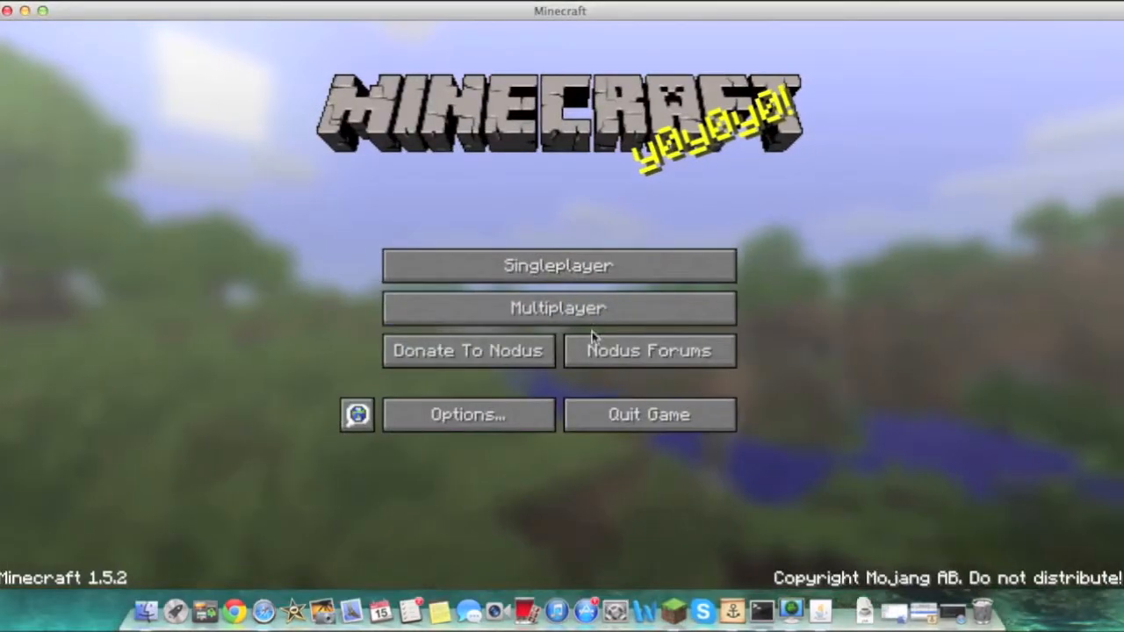
pyautogui.click(562, 320)
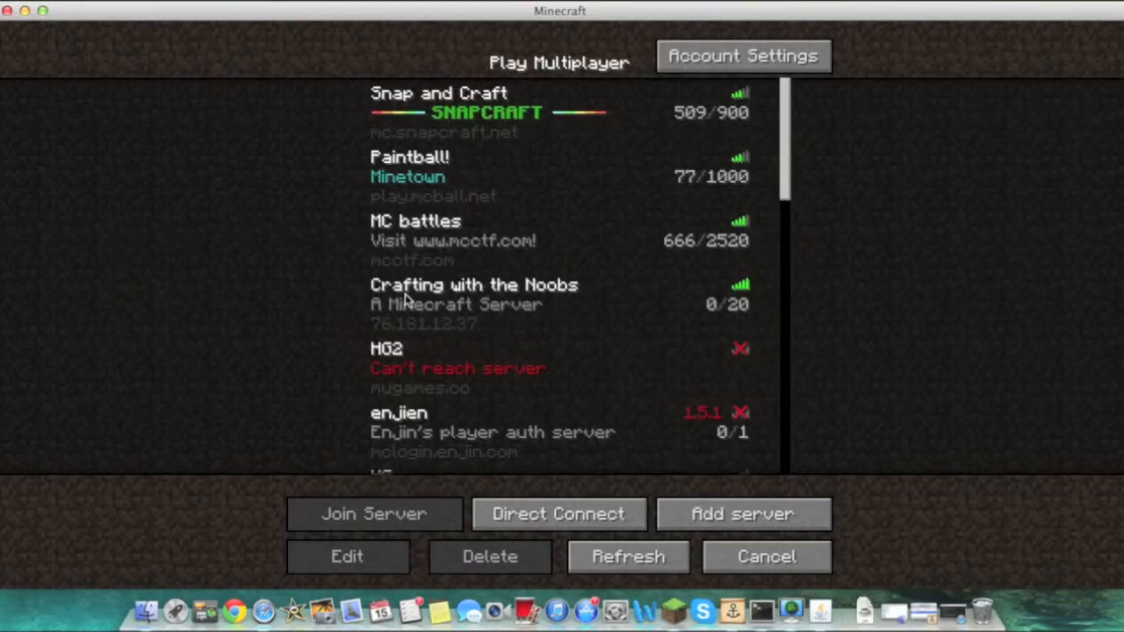
pyautogui.scroll(-3, 402, 302)
pyautogui.scroll(3, 402, 307)
pyautogui.doubleClick(422, 314)
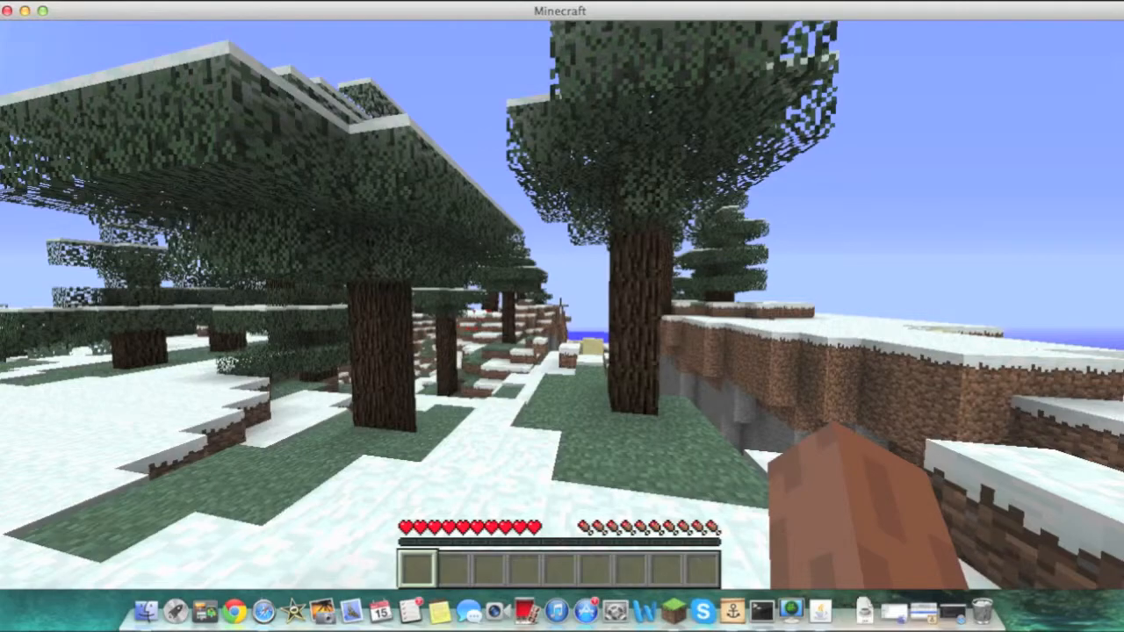
# Explore the server world, respawning after a fall
pyautogui.press('w')
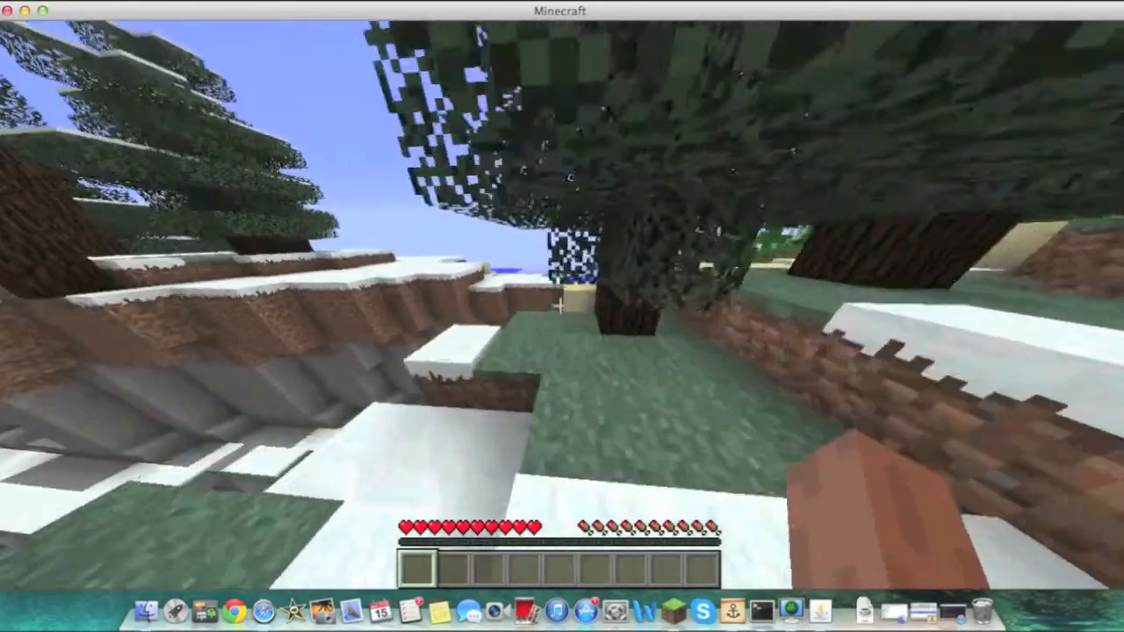
pyautogui.press('w')
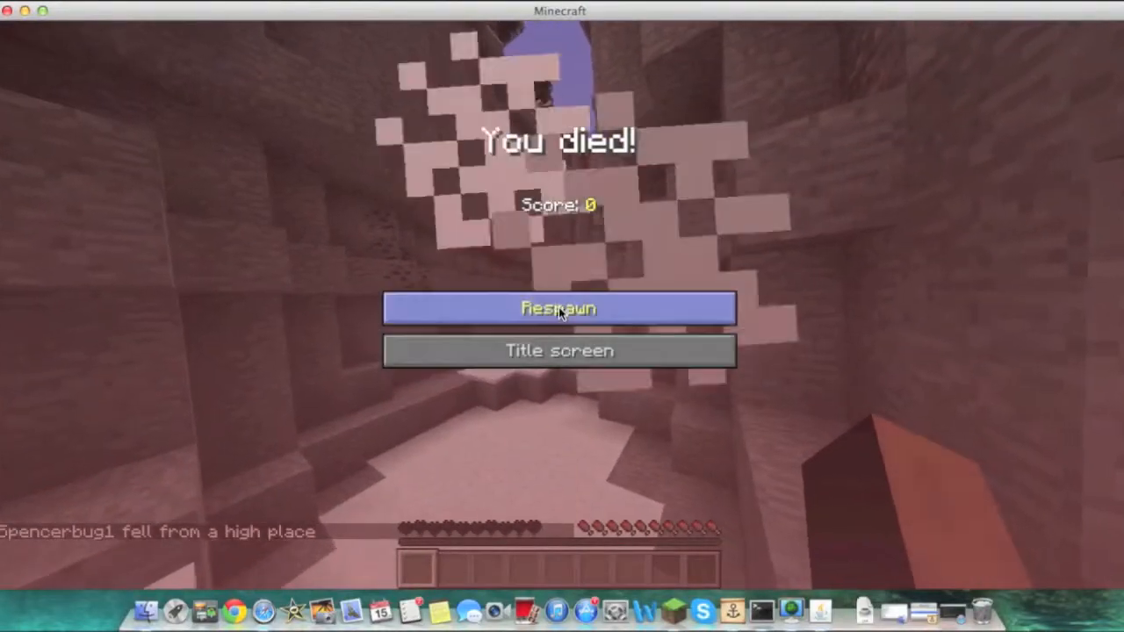
pyautogui.click(559, 307)
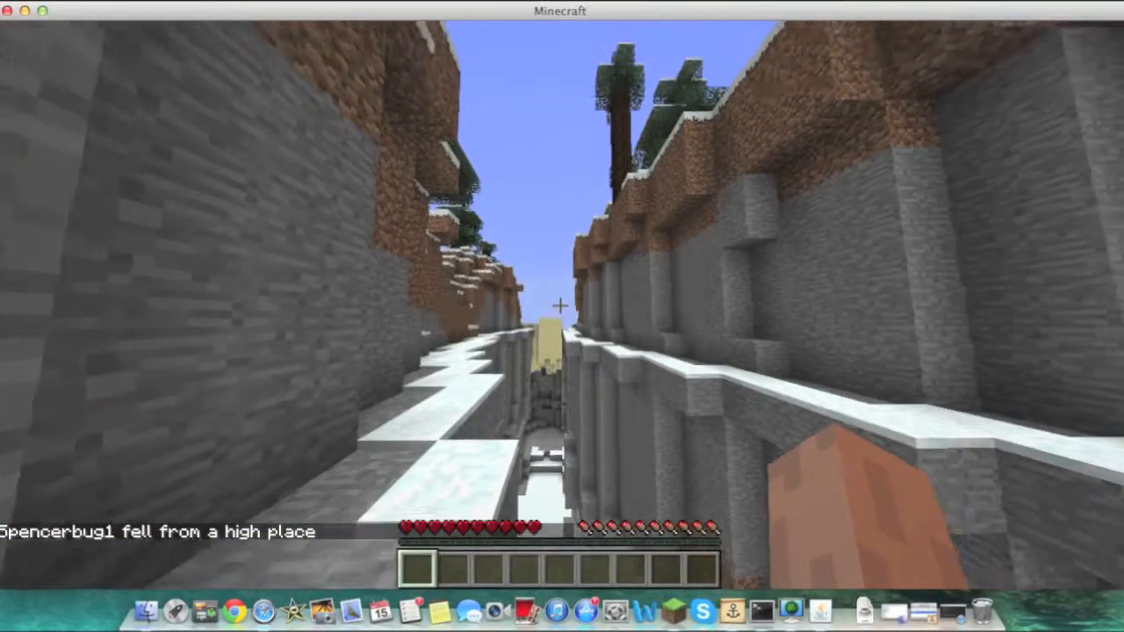
pyautogui.press('Tab')
pyautogui.press('Tab')
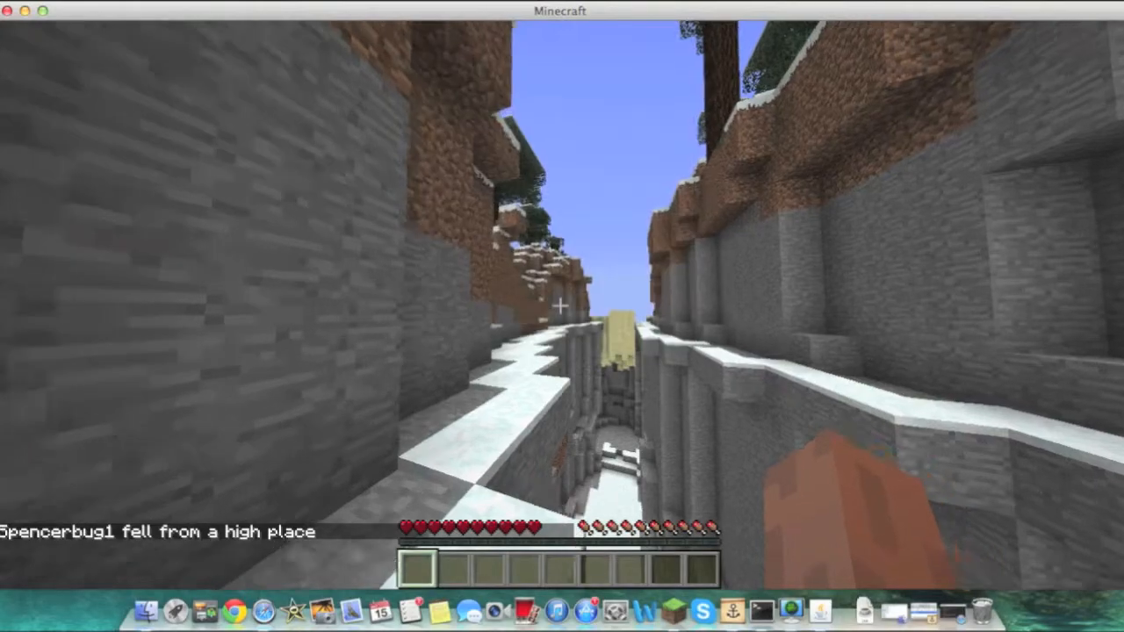
pyautogui.press('w')
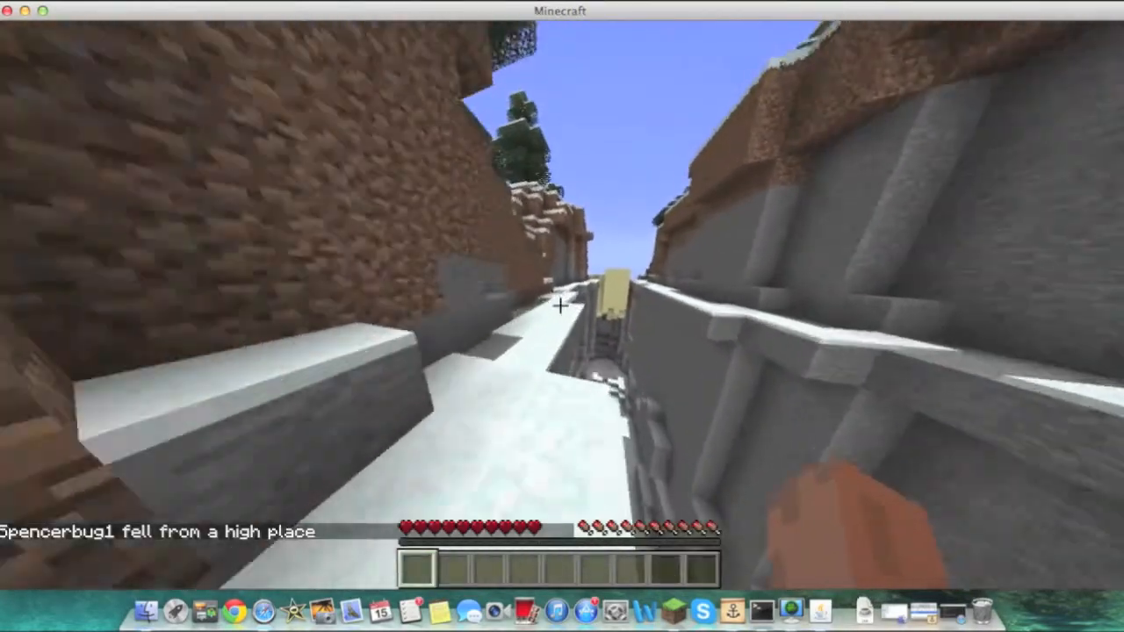
pyautogui.press('w')
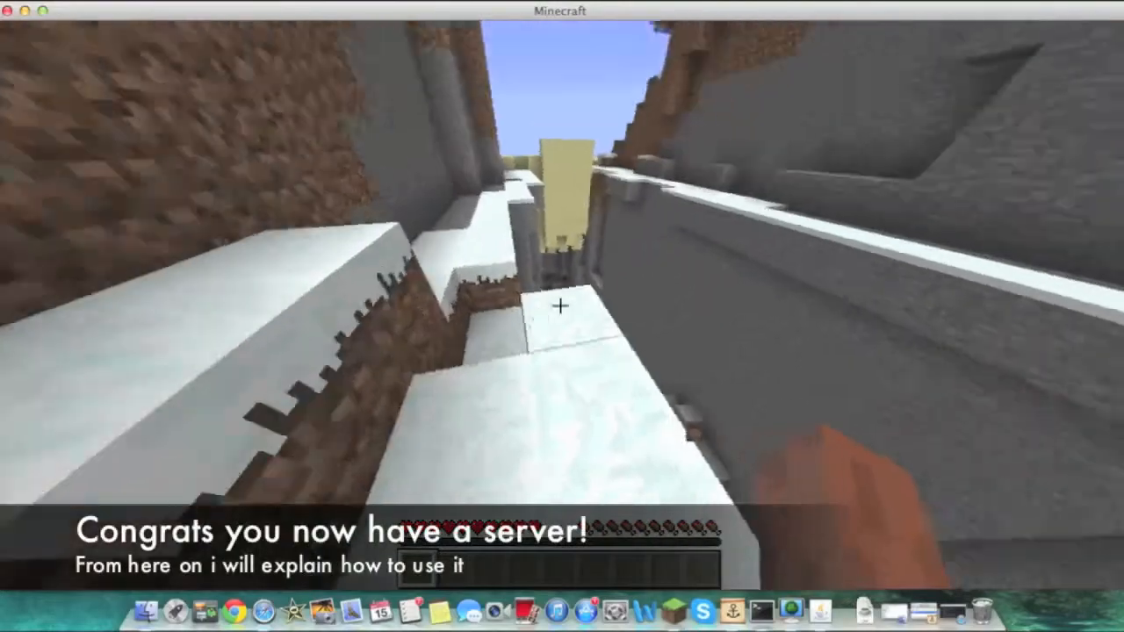
pyautogui.press('w')
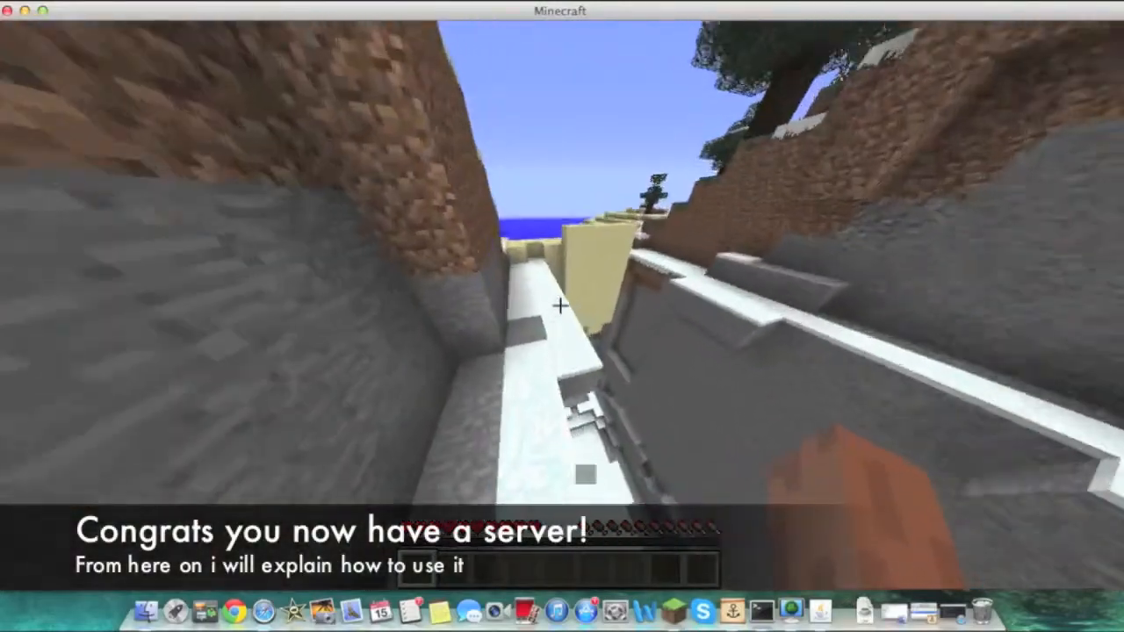
pyautogui.press('w')
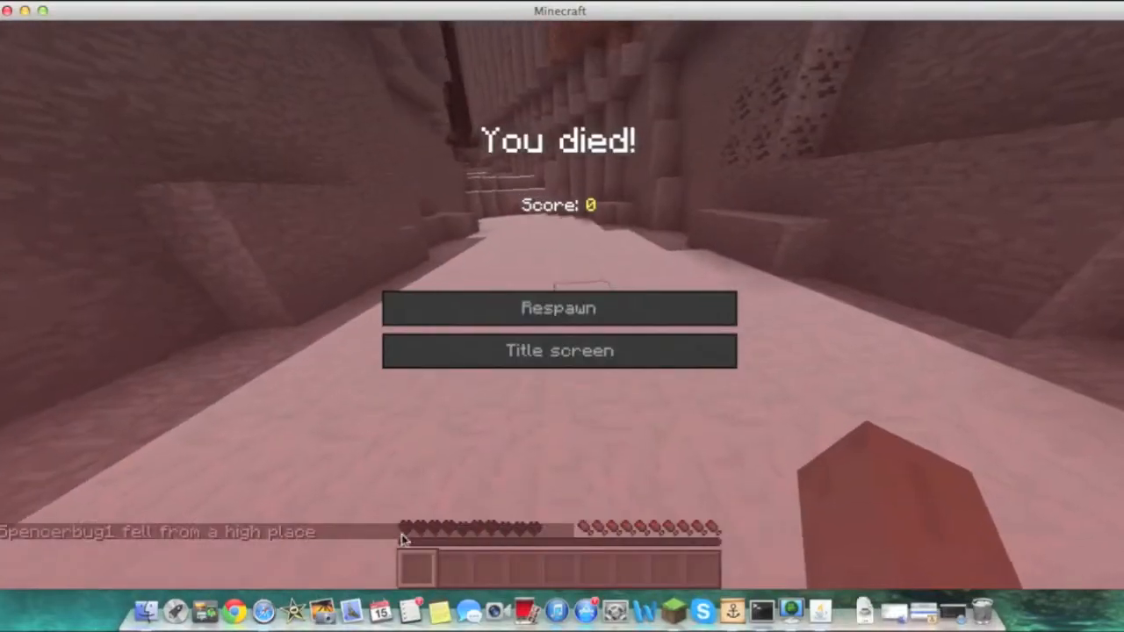
# Respawn in the world and move the Tutorial_Server window slightly down beside the game
pyautogui.click(145, 612)
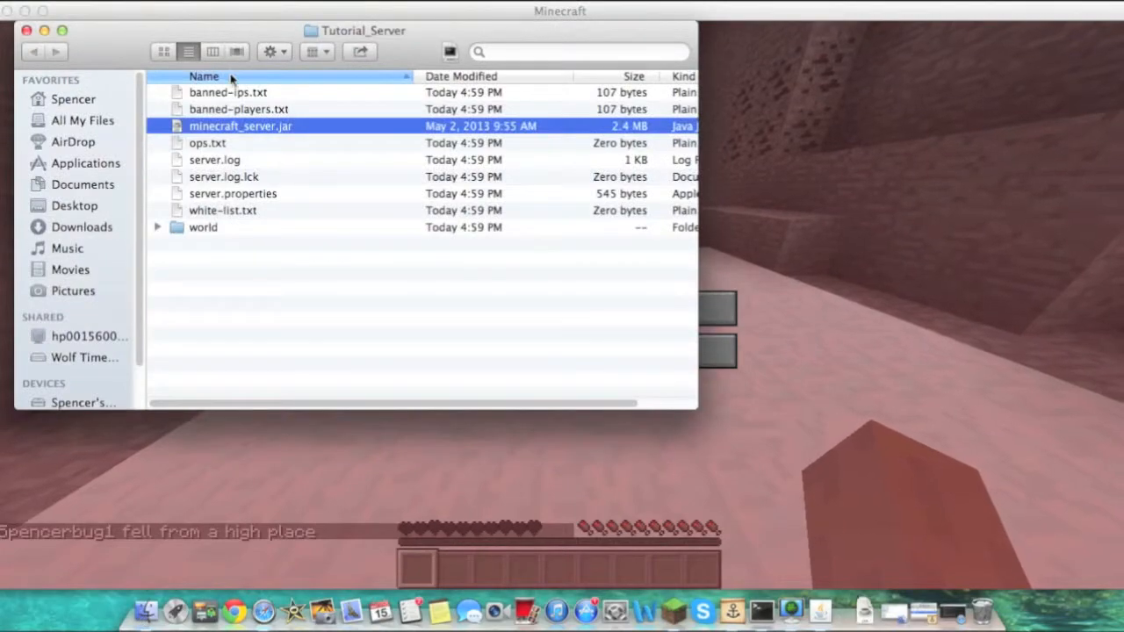
pyautogui.click(341, 522)
pyautogui.click(609, 307)
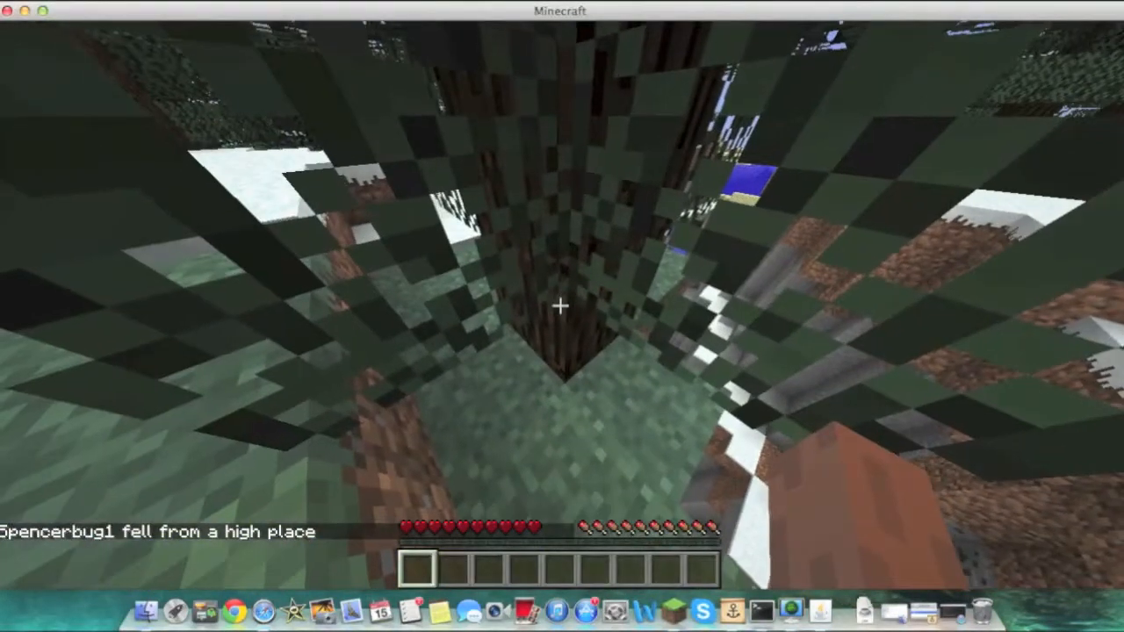
pyautogui.press('e')
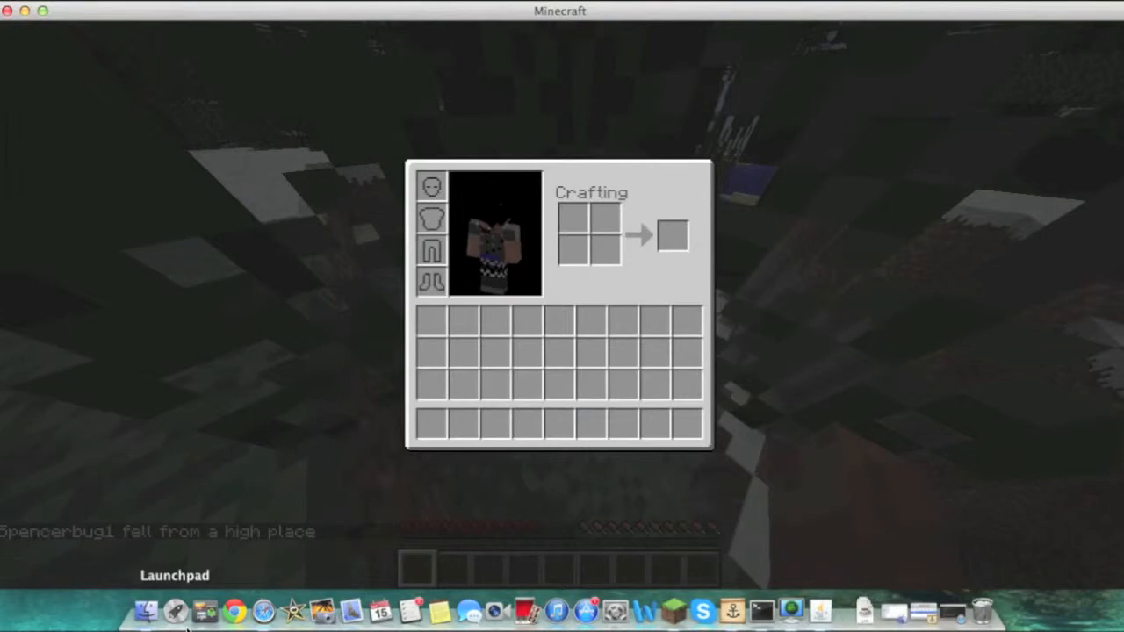
pyautogui.click(147, 621)
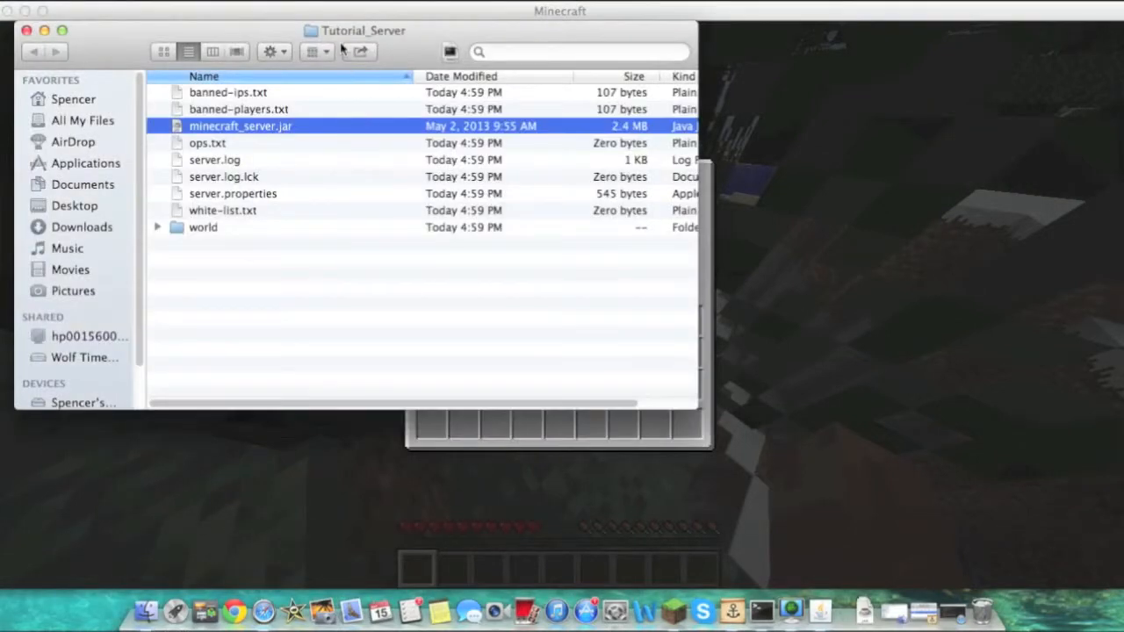
pyautogui.moveTo(343, 35); pyautogui.dragTo(348, 62)
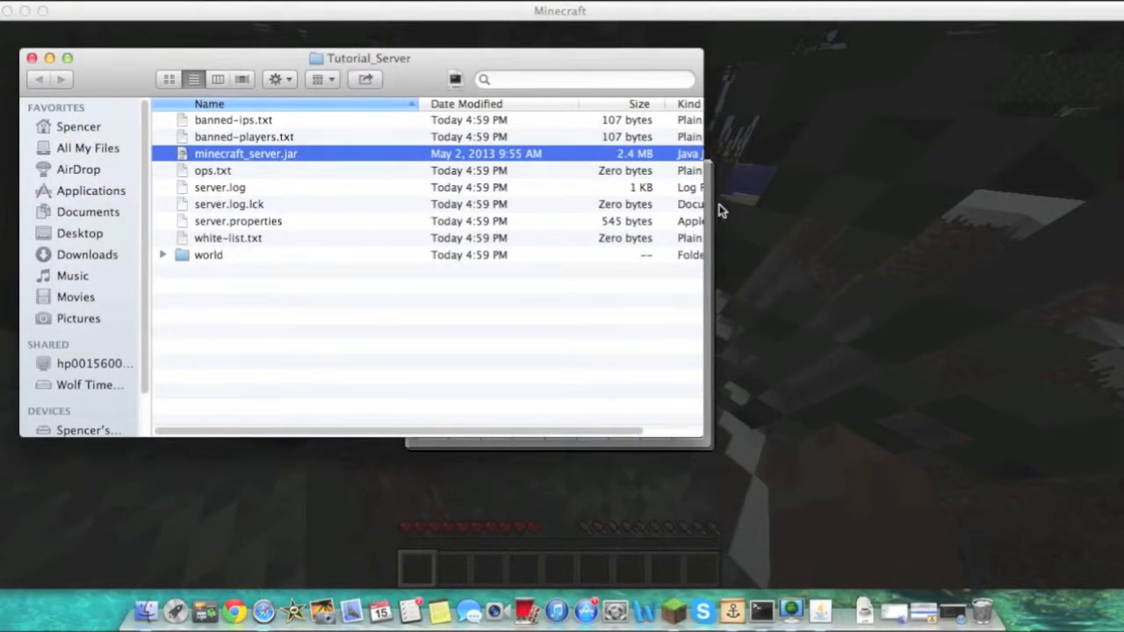
pyautogui.click(720, 210)
pyautogui.write('e')
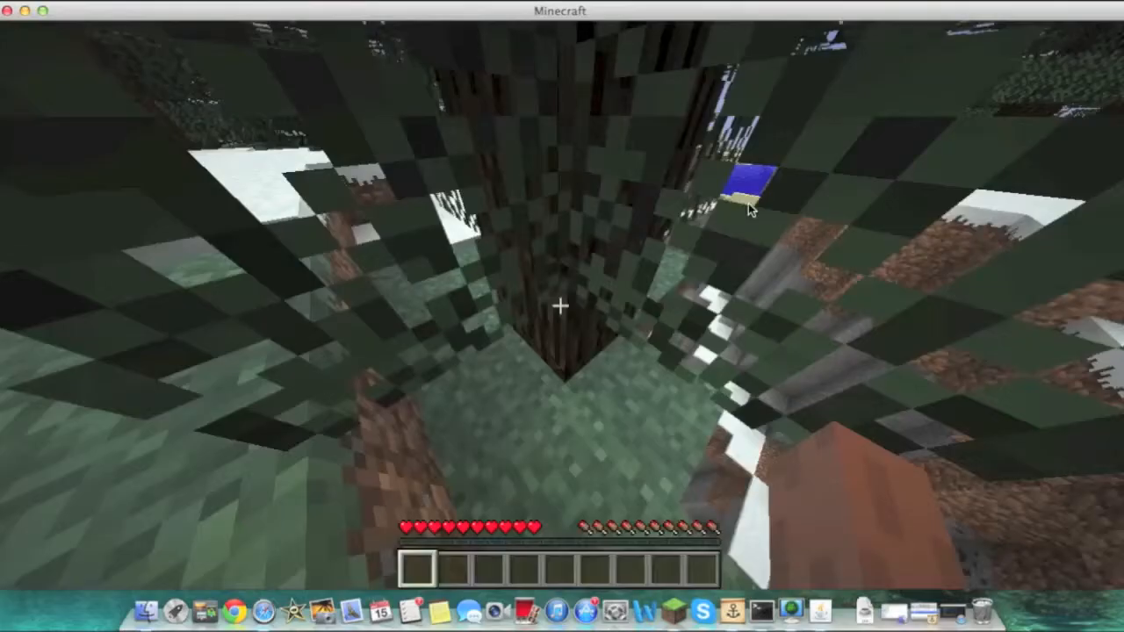
pyautogui.write('/op Spe')
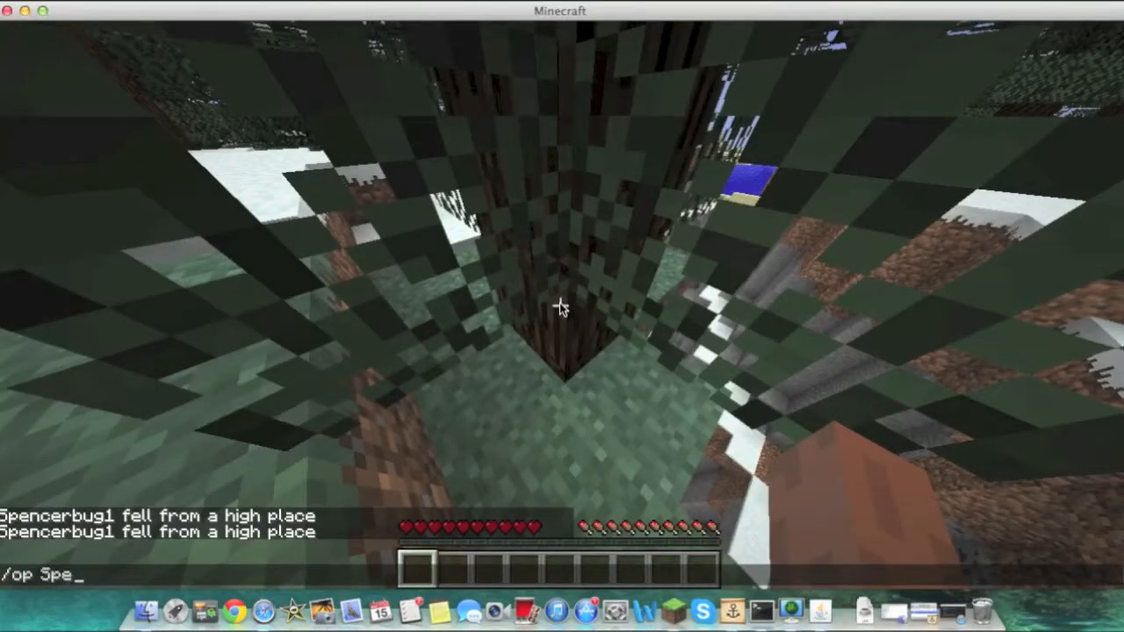
pyautogui.write('ncerbug1')
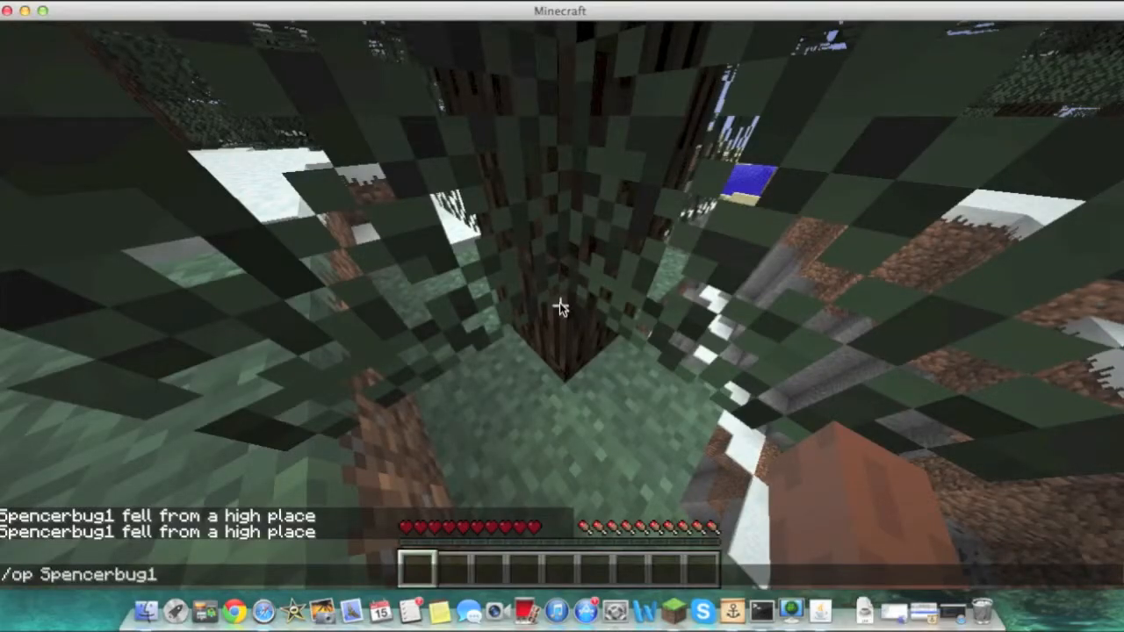
# Try to make your own player an operator with the /op command in chat
pyautogui.press('Return')
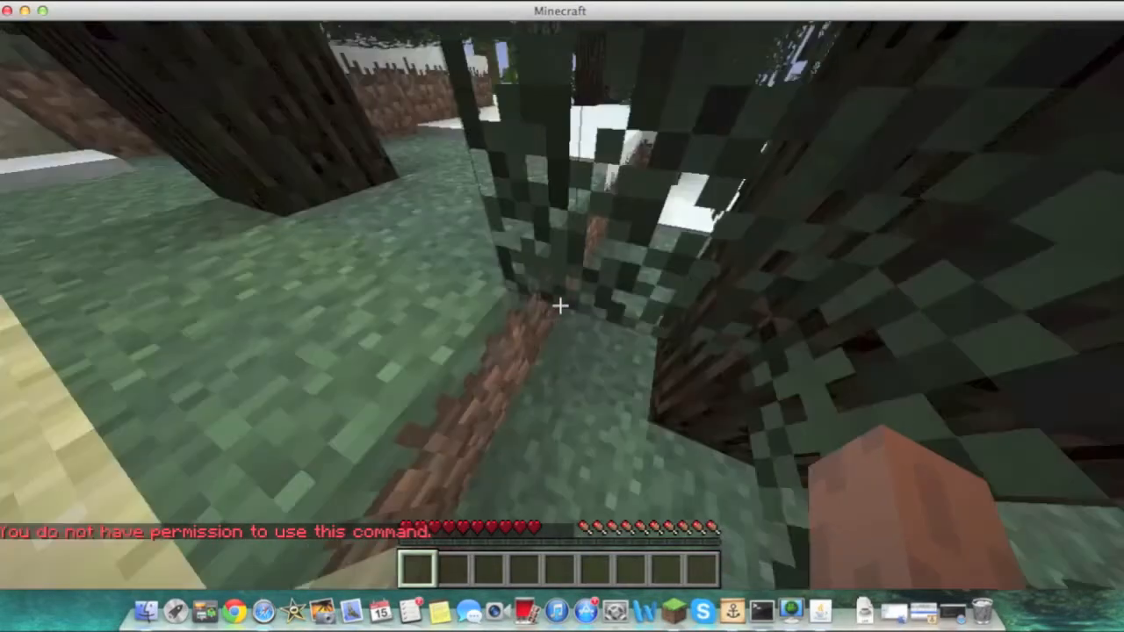
pyautogui.click(561, 305)
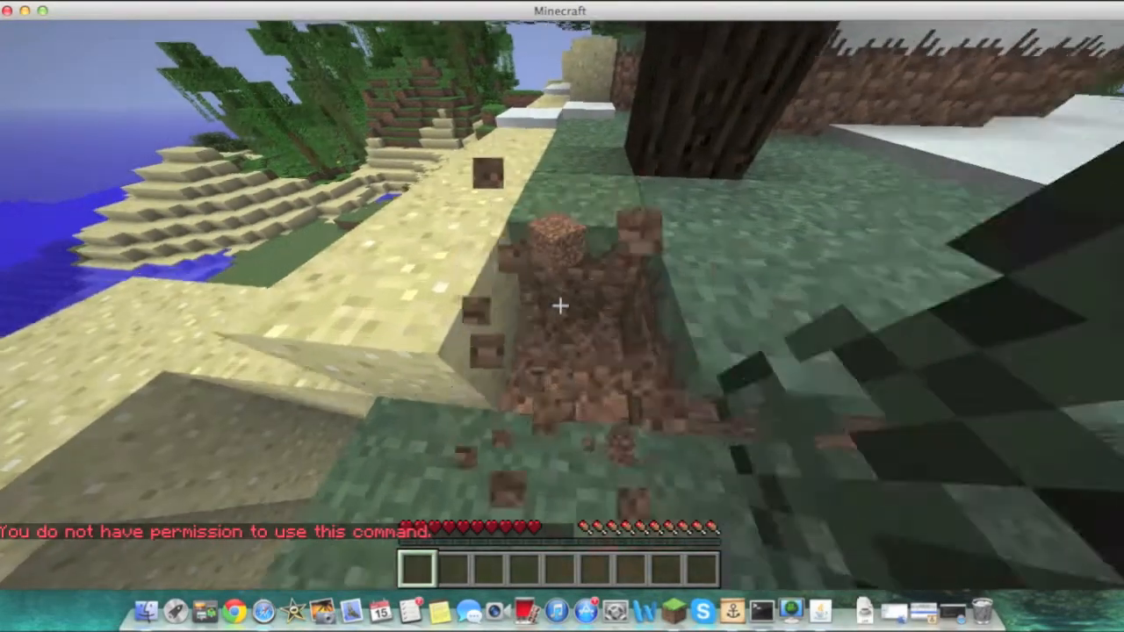
pyautogui.press('e')
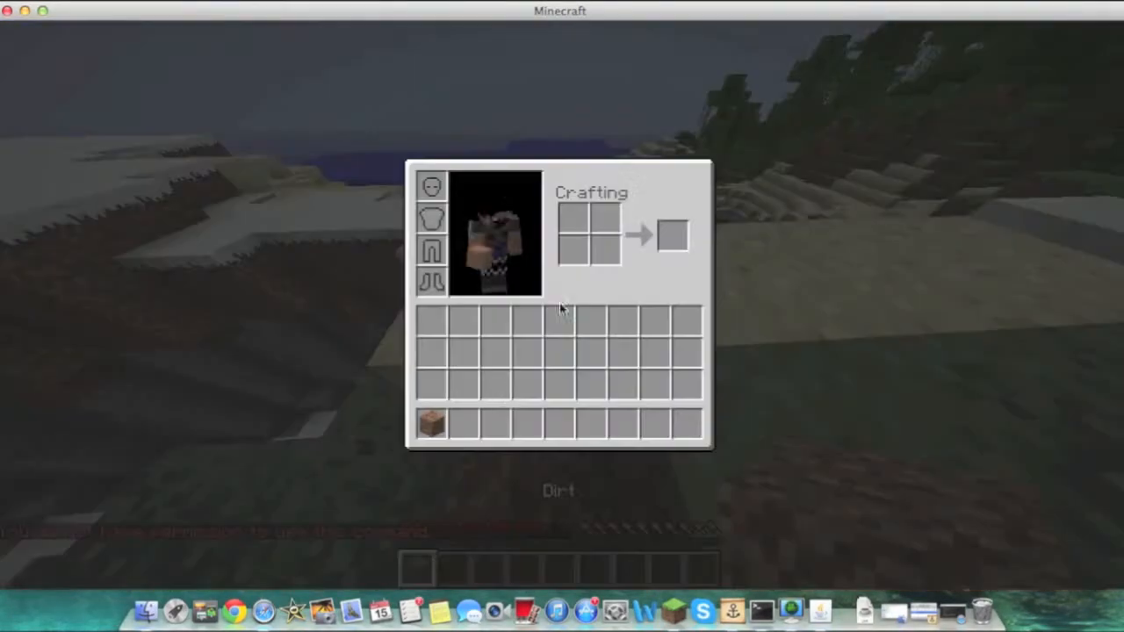
# Open ops.txt in the Tutorial_Server folder, enter your player name, and close the file
pyautogui.click(146, 613)
pyautogui.click(223, 170)
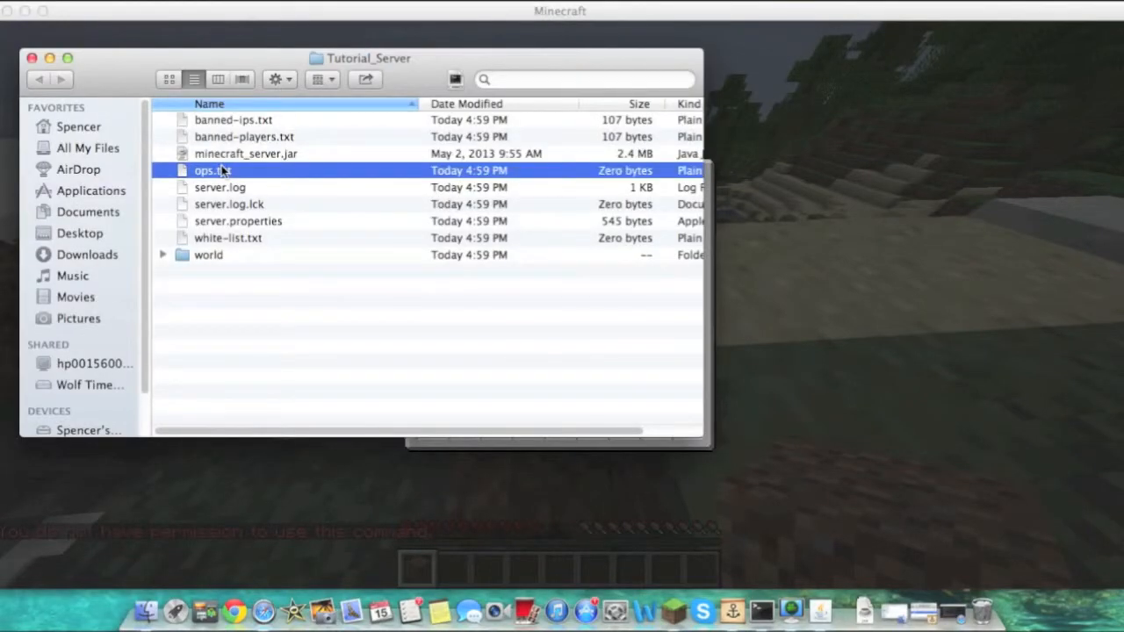
pyautogui.doubleClick(221, 171)
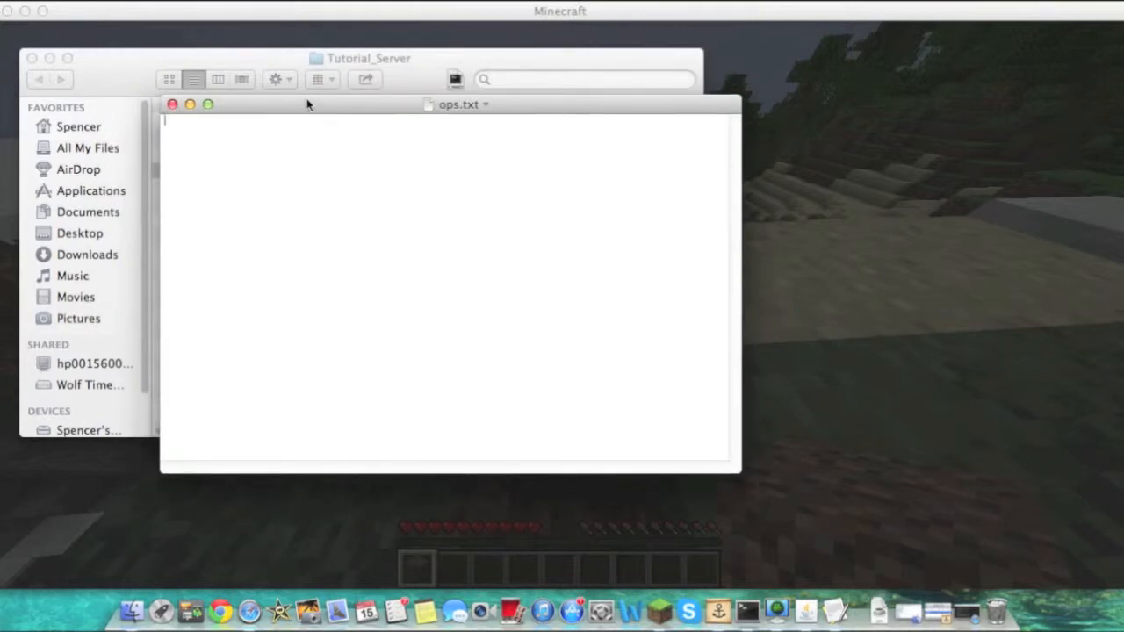
pyautogui.write('Spence')
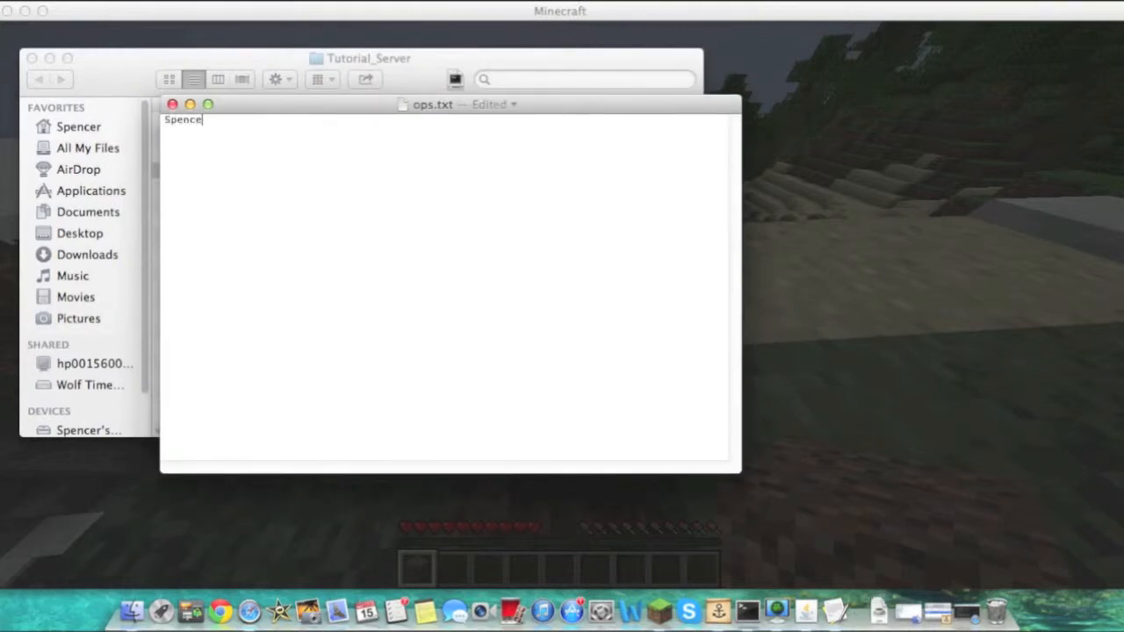
pyautogui.write('rbug1')
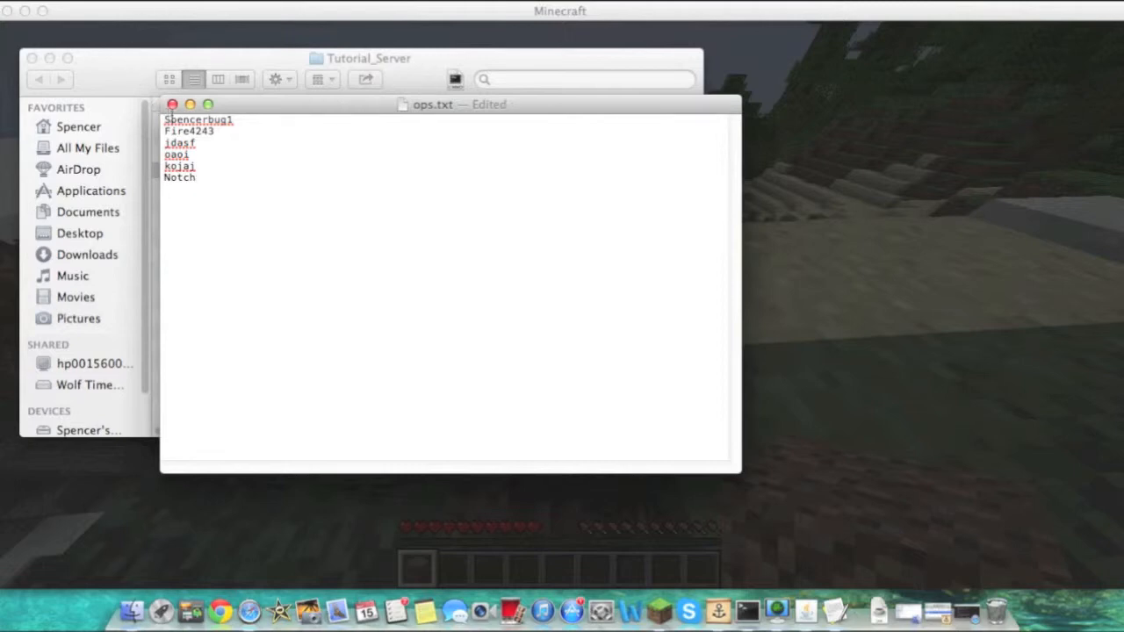
pyautogui.click(172, 104)
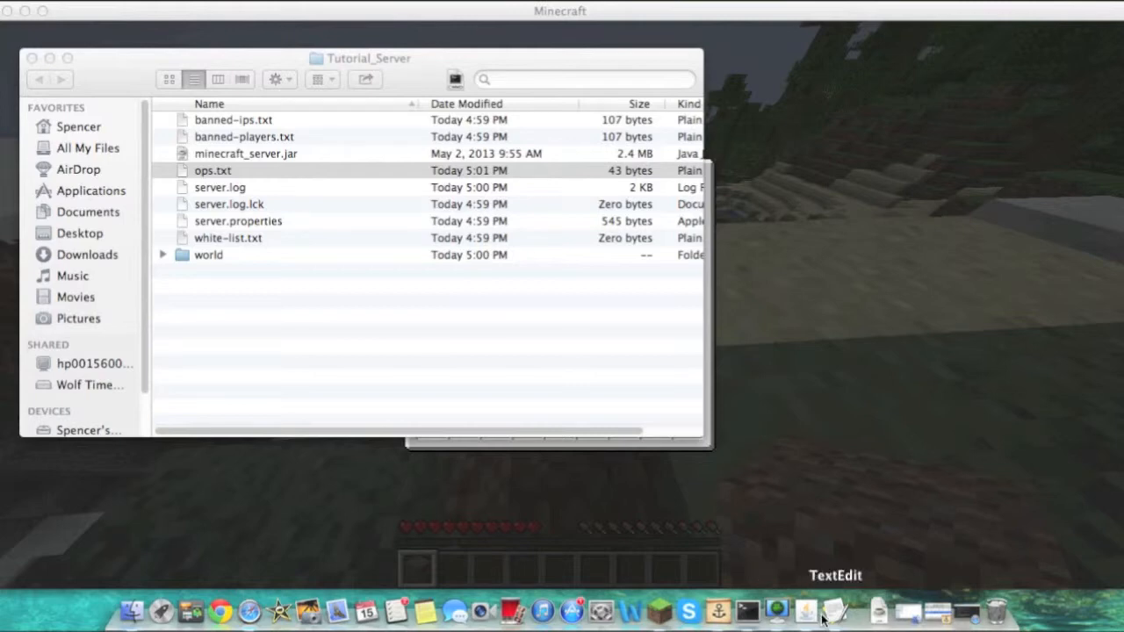
pyautogui.rightClick(213, 173)
pyautogui.moveTo(244, 206)
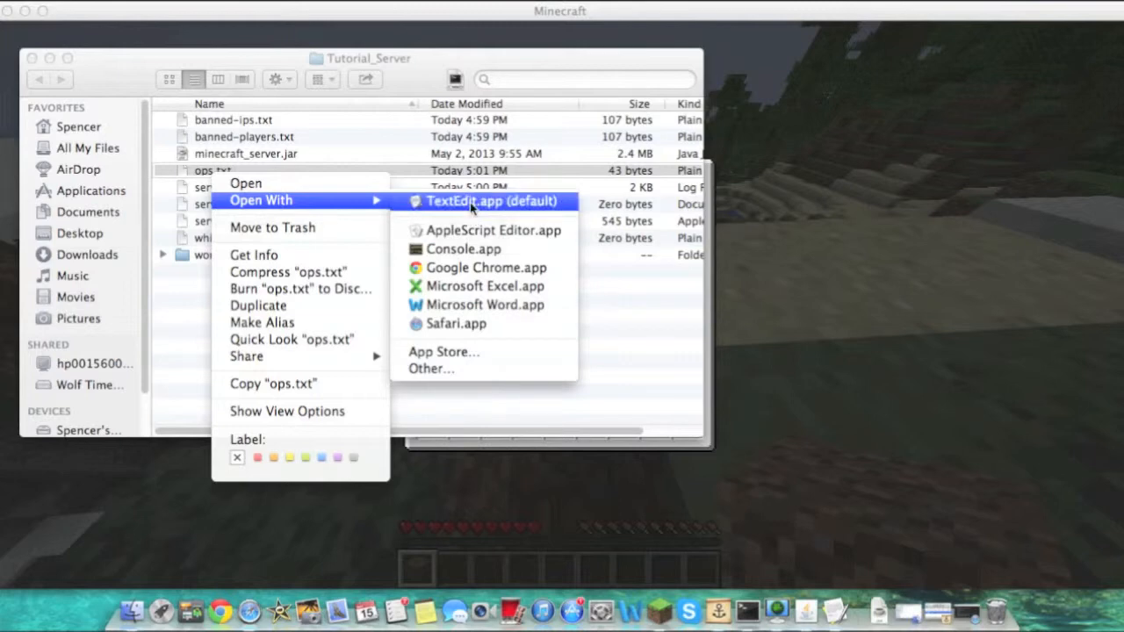
pyautogui.click(633, 289)
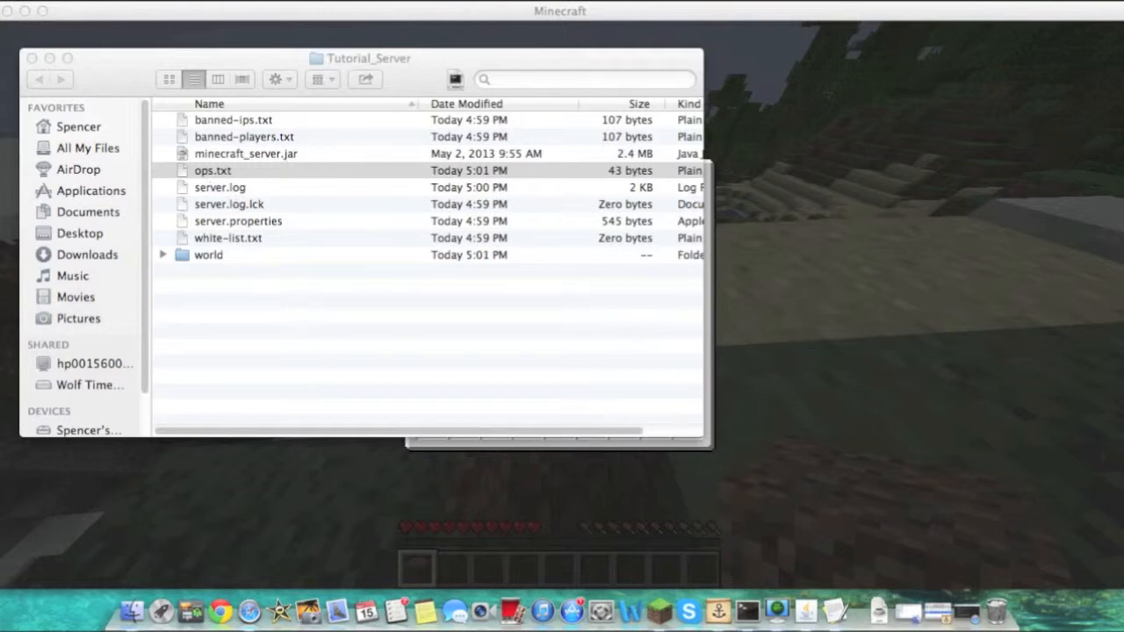
# Return to the game, walk around, and briefly switch to the Tutorial_Server folder and back
pyautogui.click(832, 278)
pyautogui.press('e')
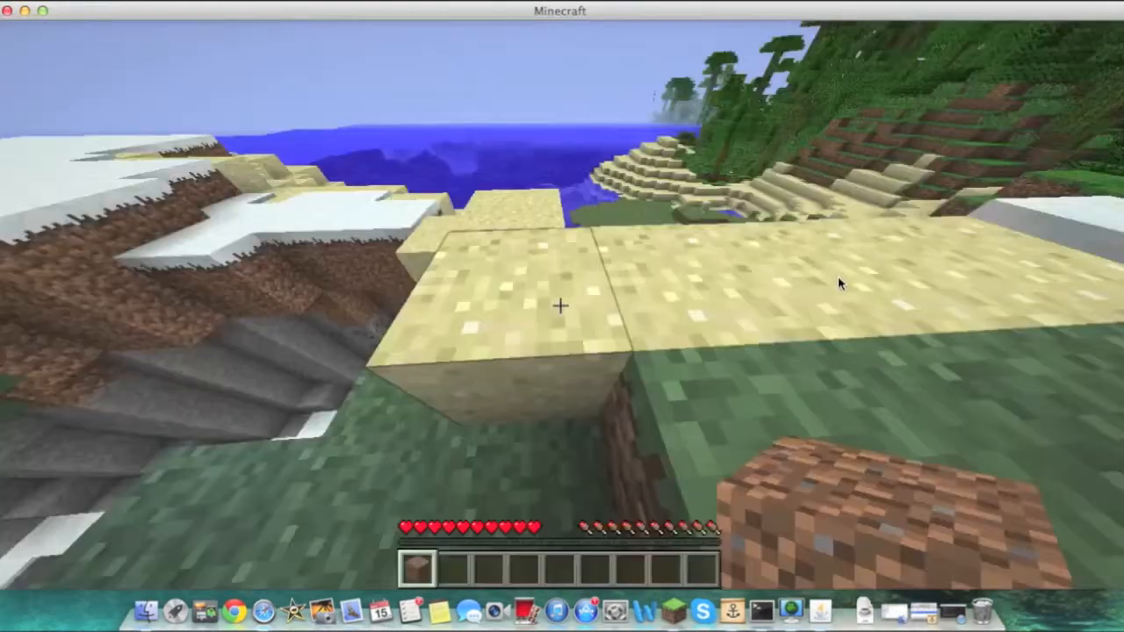
pyautogui.press('w')
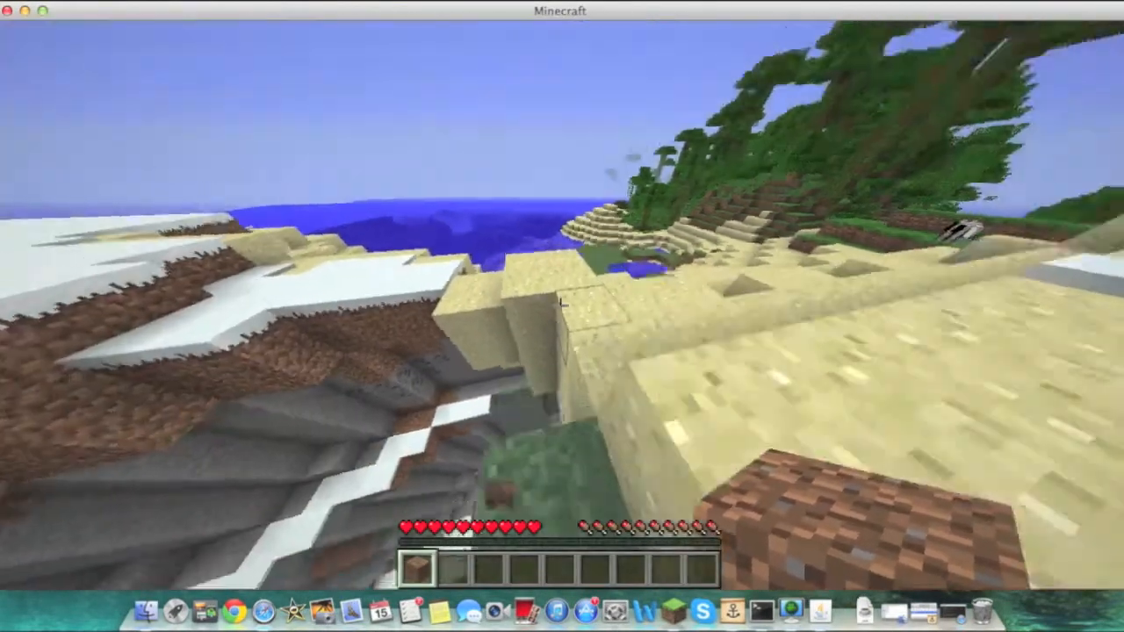
pyautogui.press('w')
pyautogui.press('space')
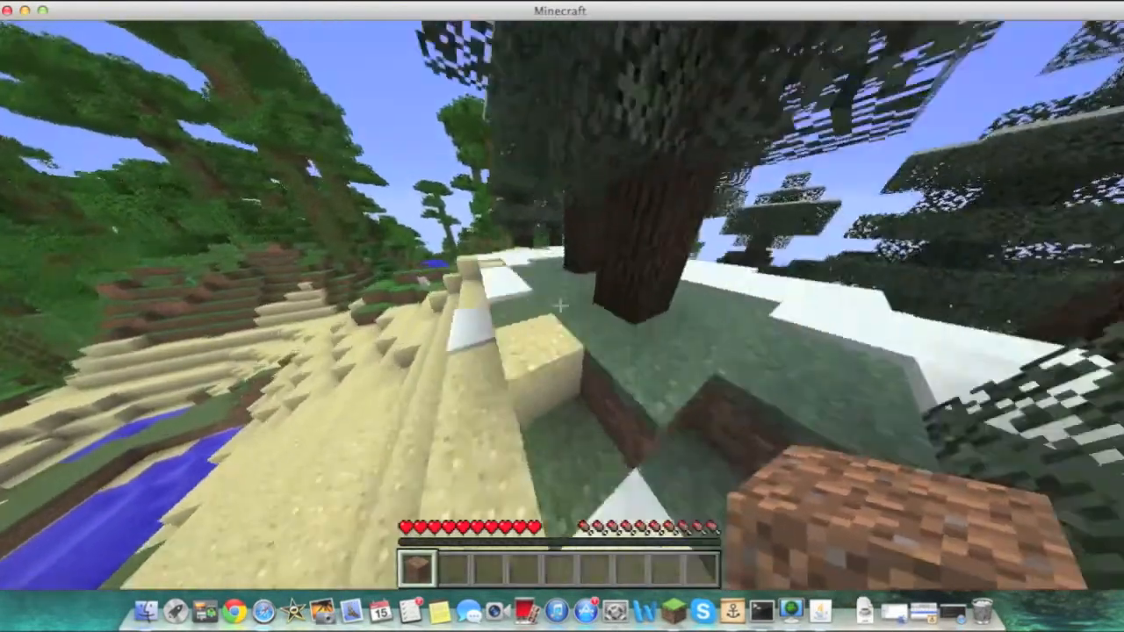
pyautogui.press('e')
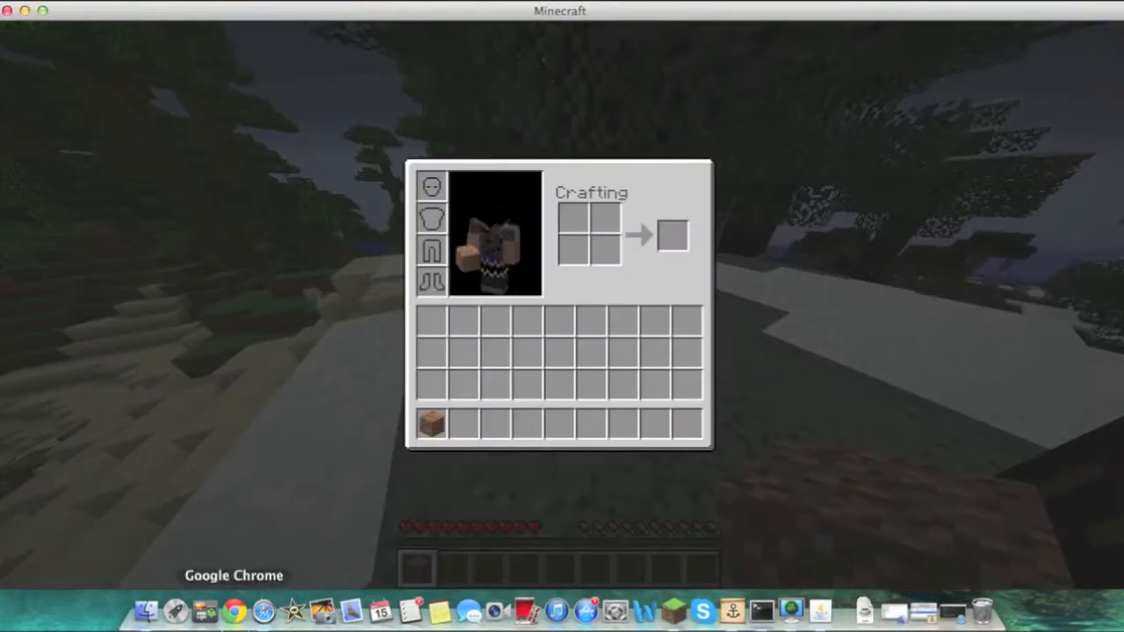
pyautogui.click(145, 612)
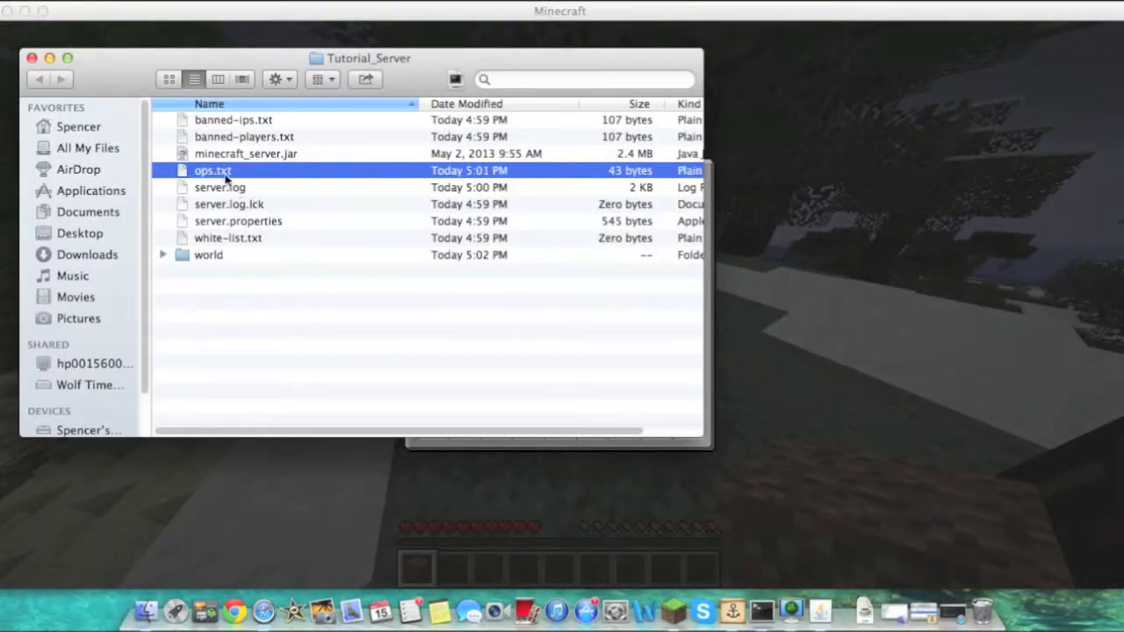
pyautogui.click(811, 260)
pyautogui.press('e')
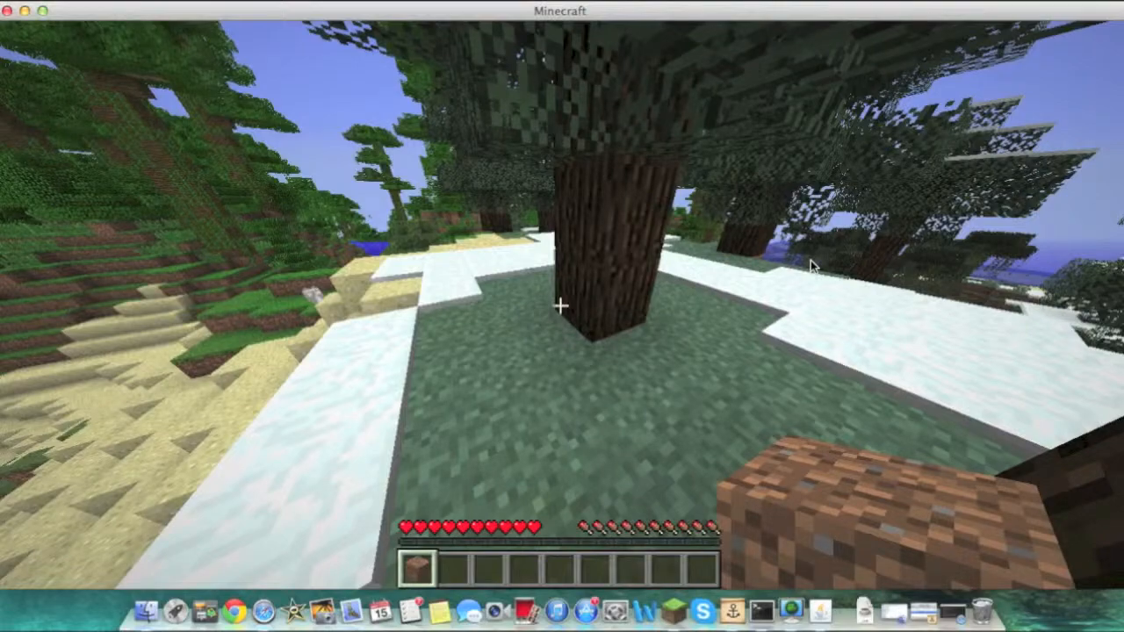
# Walk and jump through the snowy forest along the river
pyautogui.press('/')
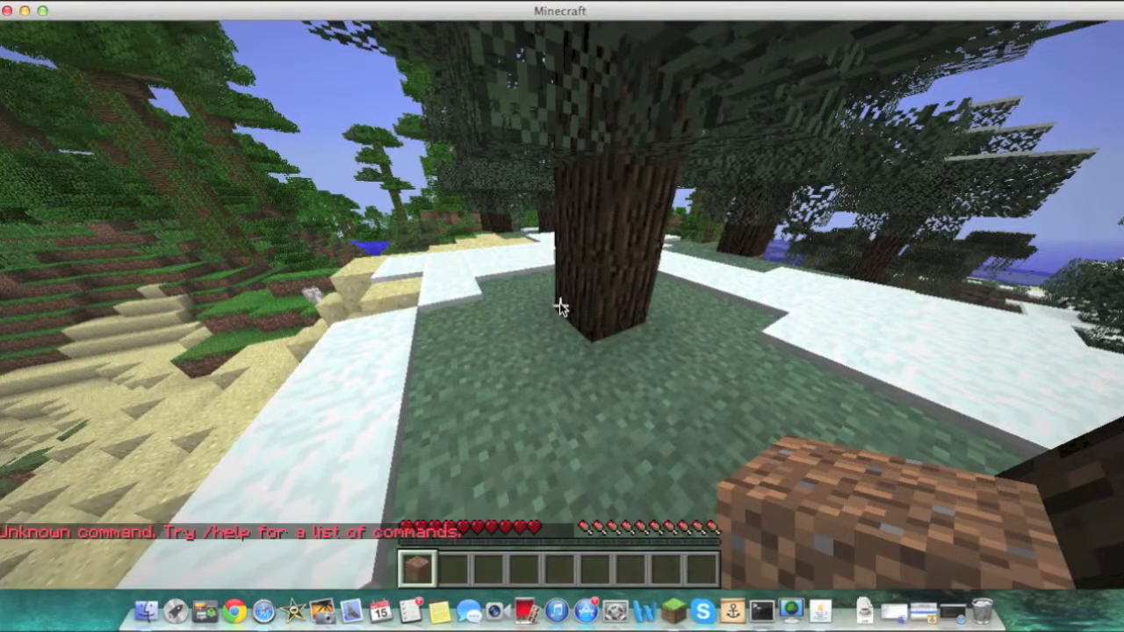
pyautogui.press('w')
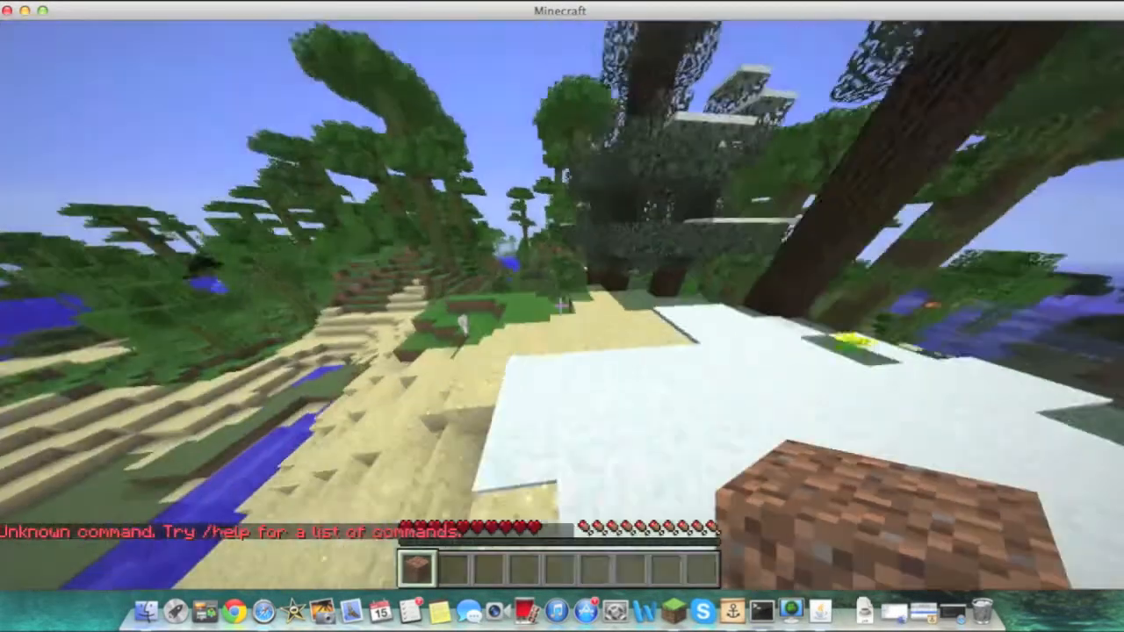
pyautogui.press('w')
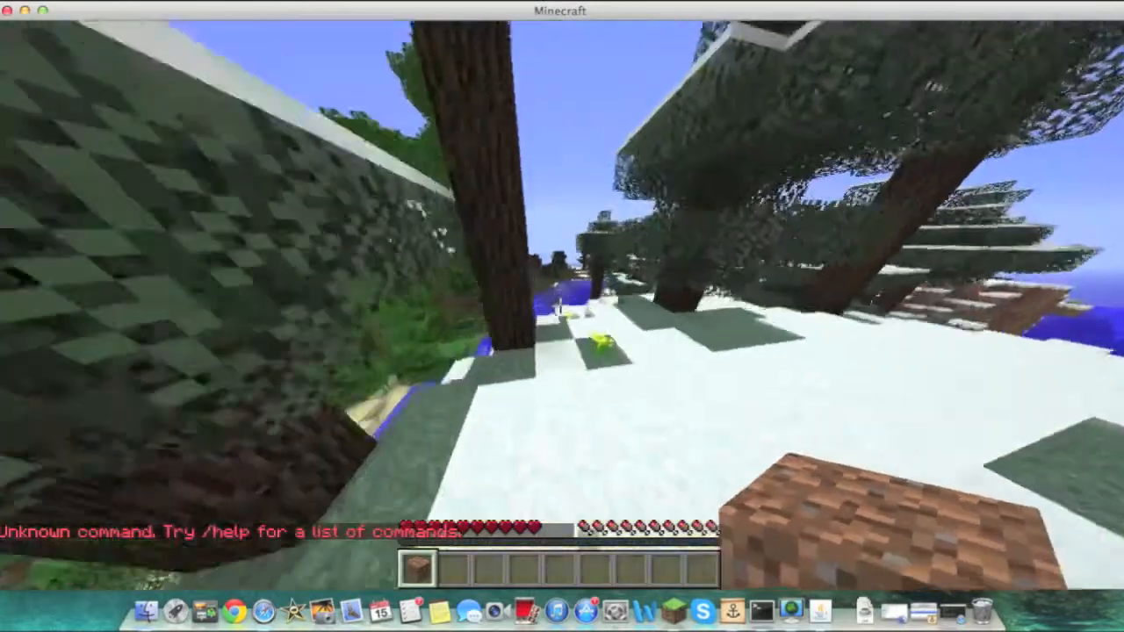
pyautogui.press('w')
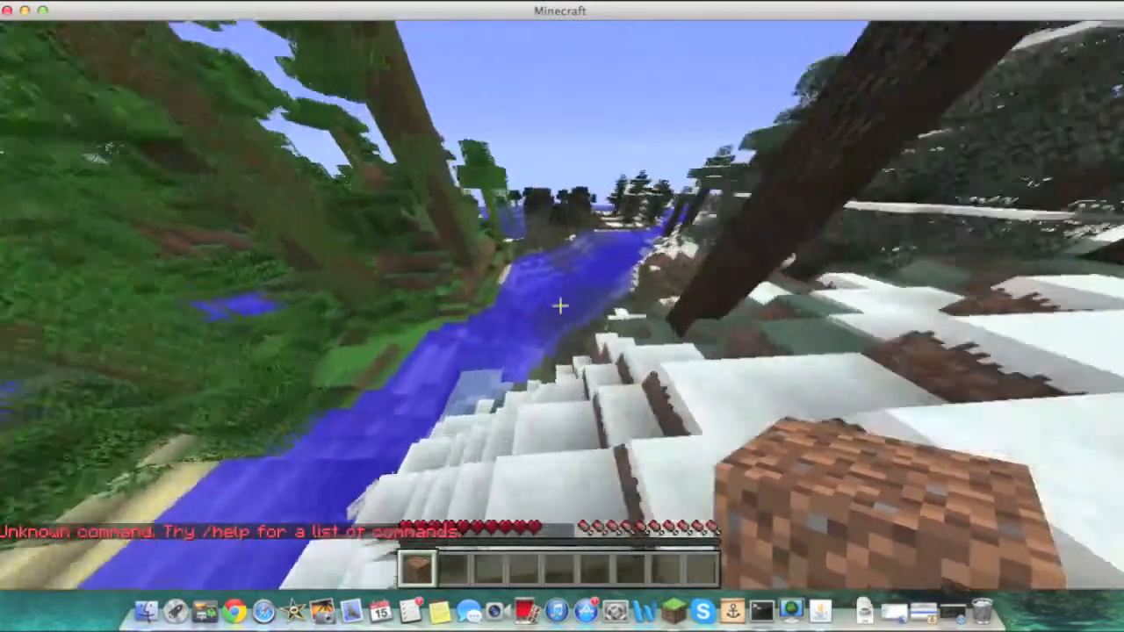
pyautogui.press('w')
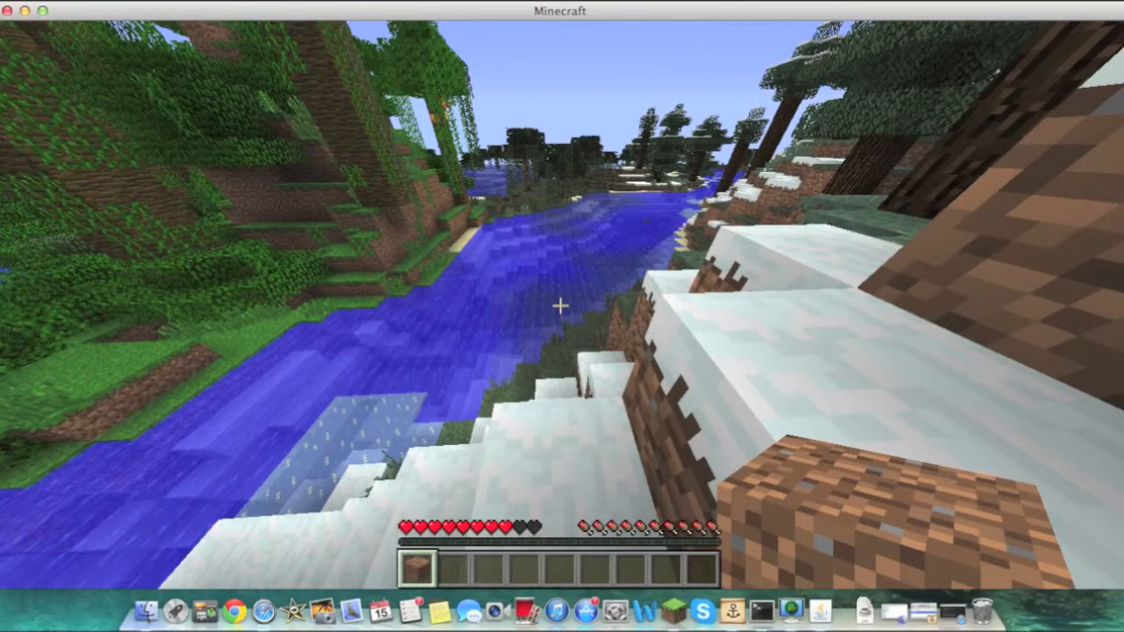
pyautogui.press('w')
pyautogui.press('w')
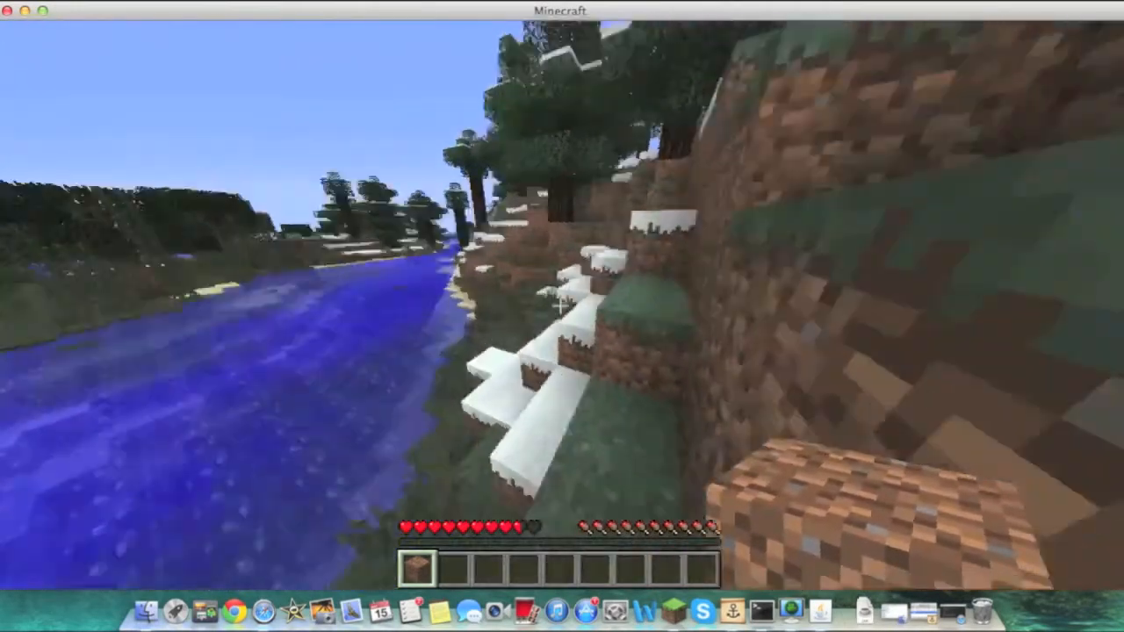
pyautogui.press('w')
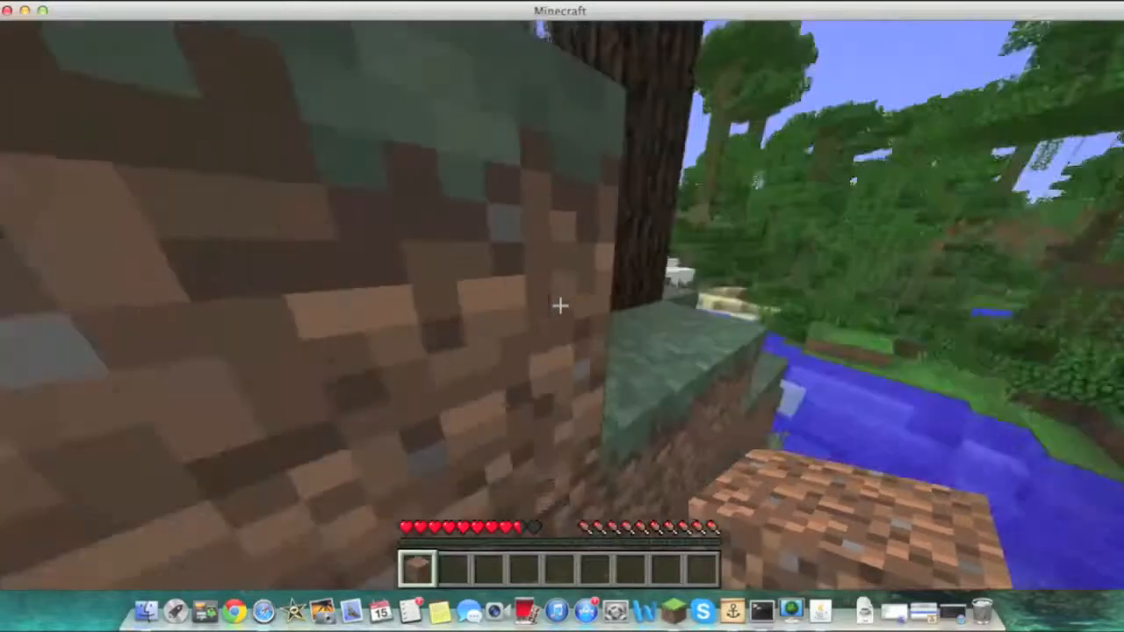
pyautogui.press('space')
pyautogui.press('w')
pyautogui.press('space')
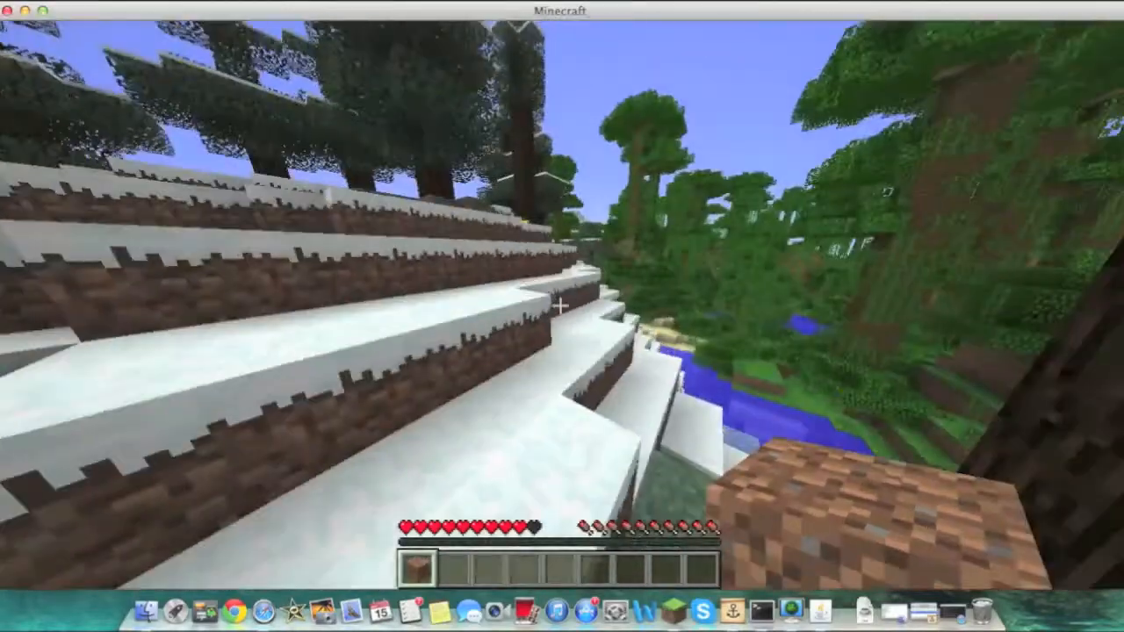
# Bring up the server console and try to run the reload command
pyautogui.press('e')
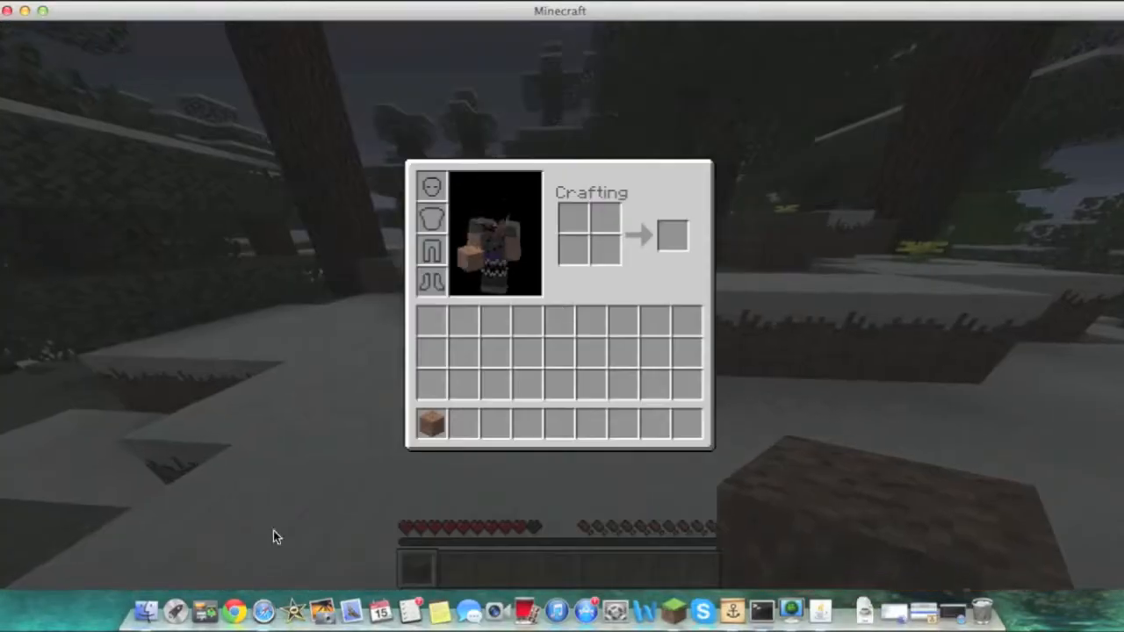
pyautogui.click(145, 611)
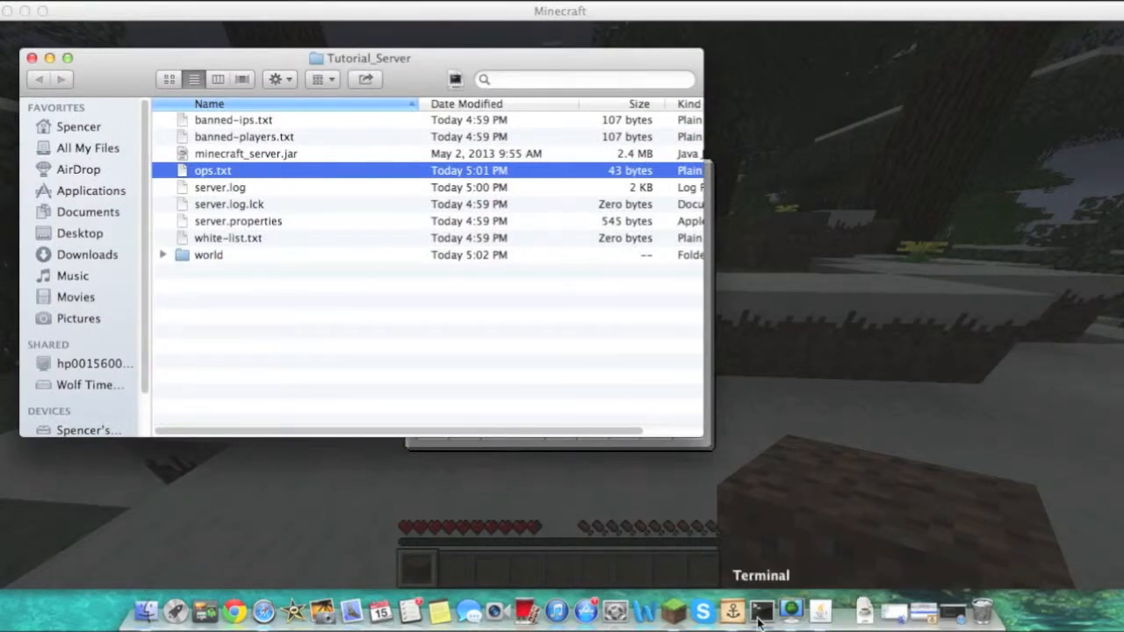
pyautogui.click(819, 614)
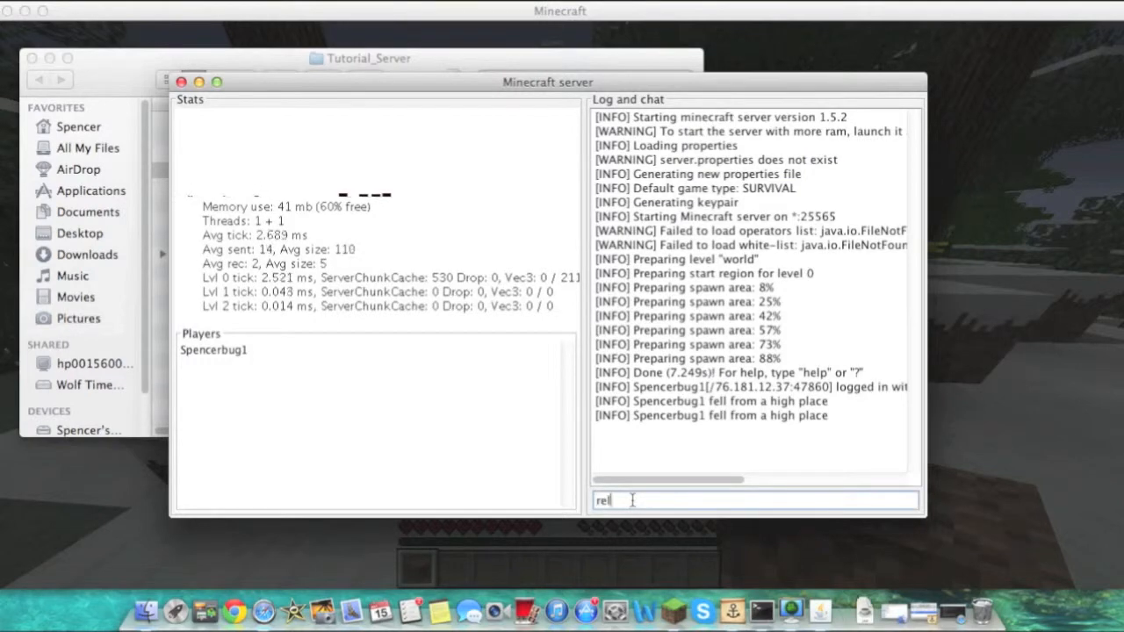
pyautogui.press('BackSpace')
pyautogui.press('BackSpace')
pyautogui.write('oad')
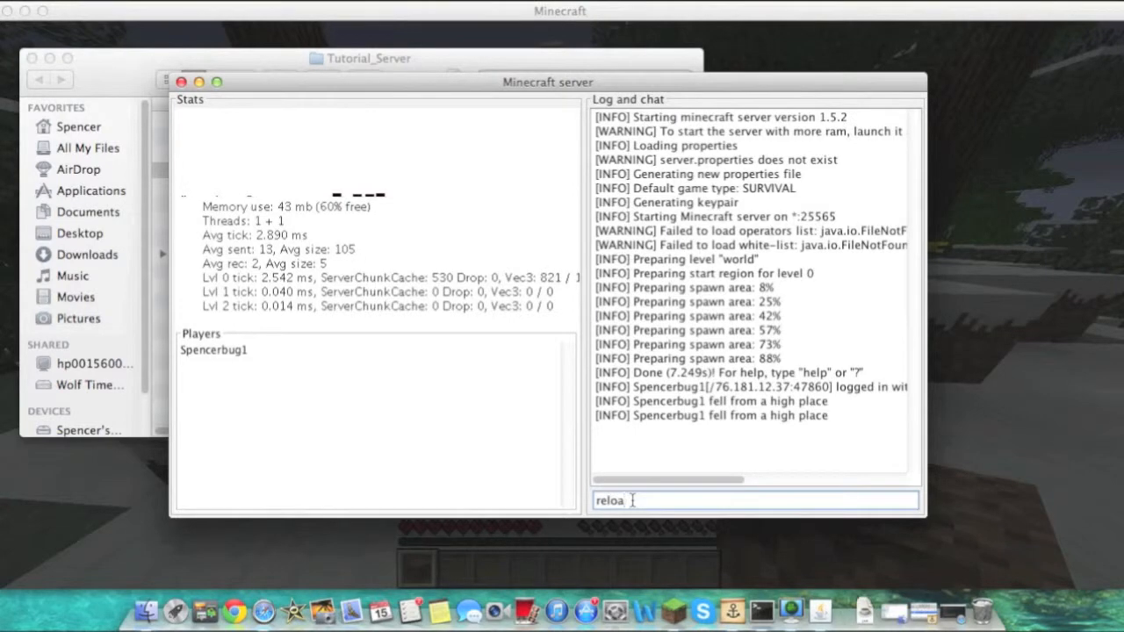
pyautogui.press('Return')
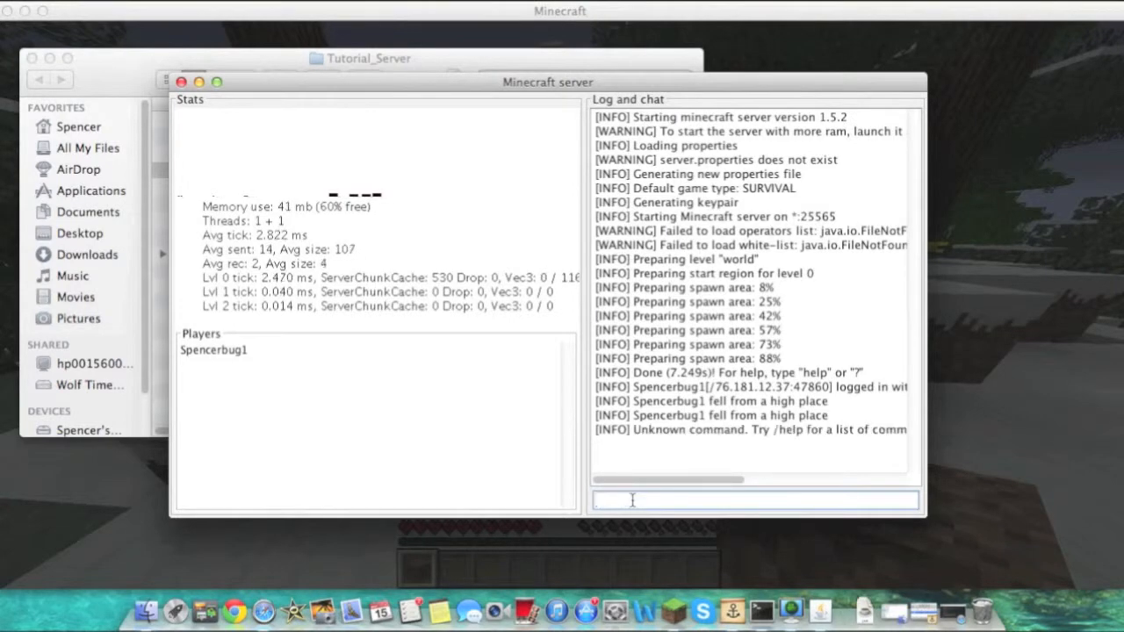
# Stop the server from its console and relaunch minecraft_server.jar from the Tutorial_Server folder
pyautogui.write('stop')
pyautogui.press('Return')
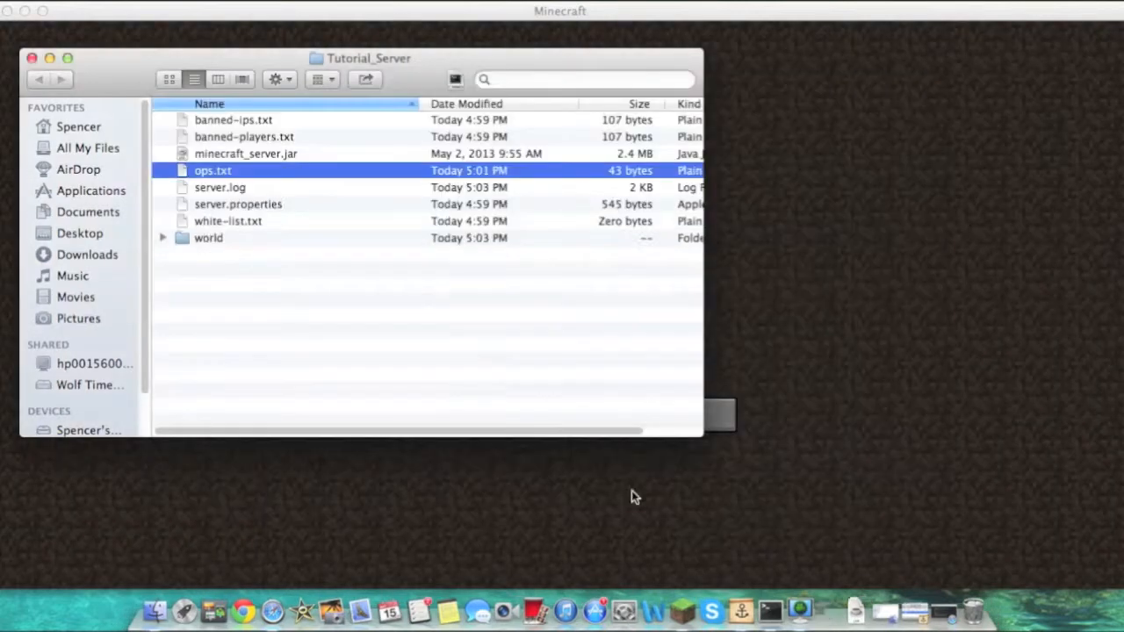
pyautogui.doubleClick(221, 155)
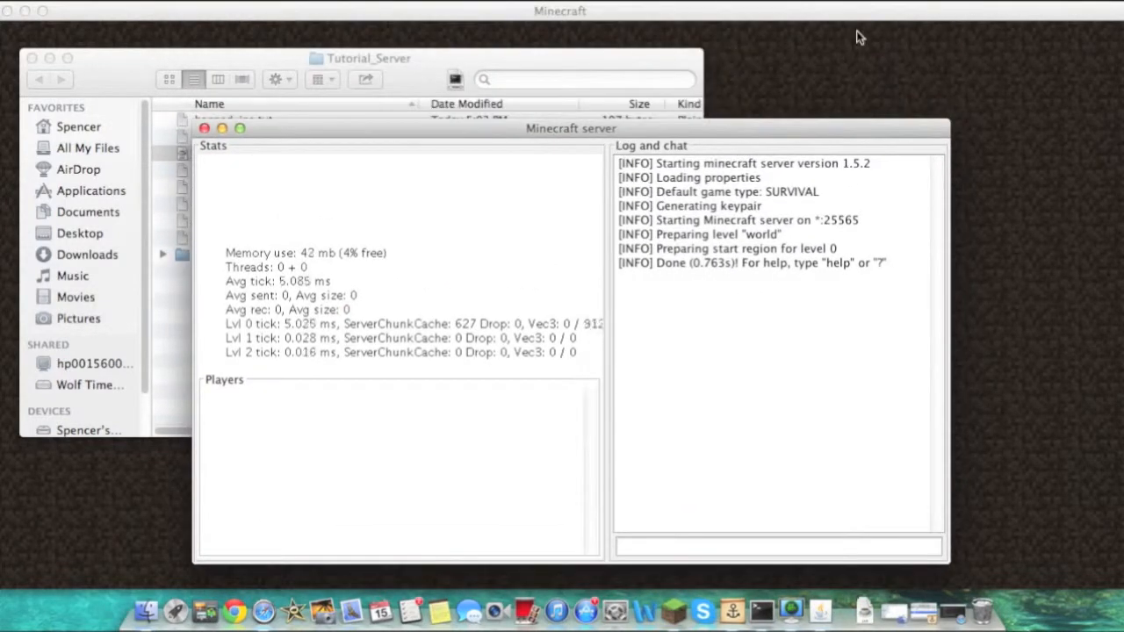
# Return to the multiplayer list and rejoin the Crafting with the Noobs server
pyautogui.click(859, 51)
pyautogui.click(644, 422)
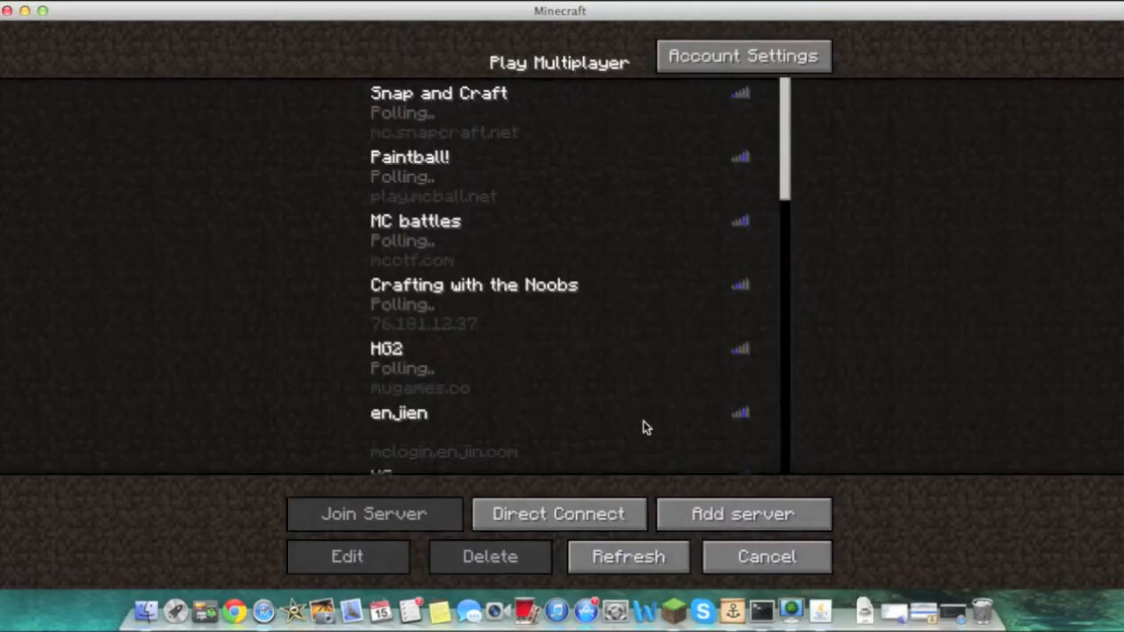
pyautogui.doubleClick(640, 285)
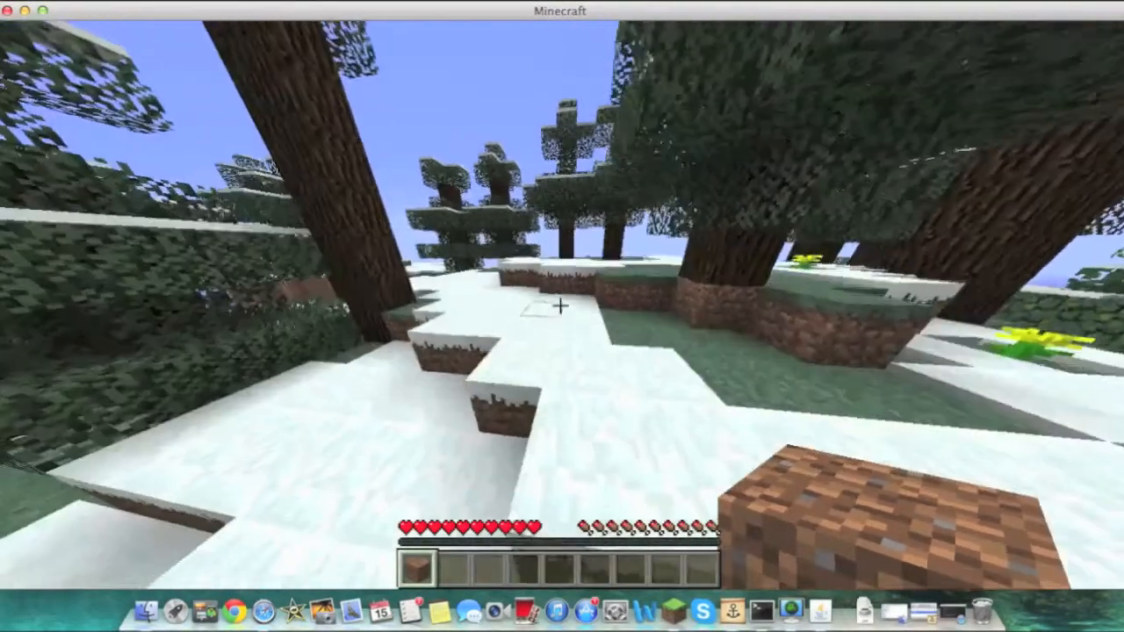
# Switch your game mode to creative with /gamemode 1 in chat and fly up above the trees
pyautogui.press('/')
pyautogui.write('g')
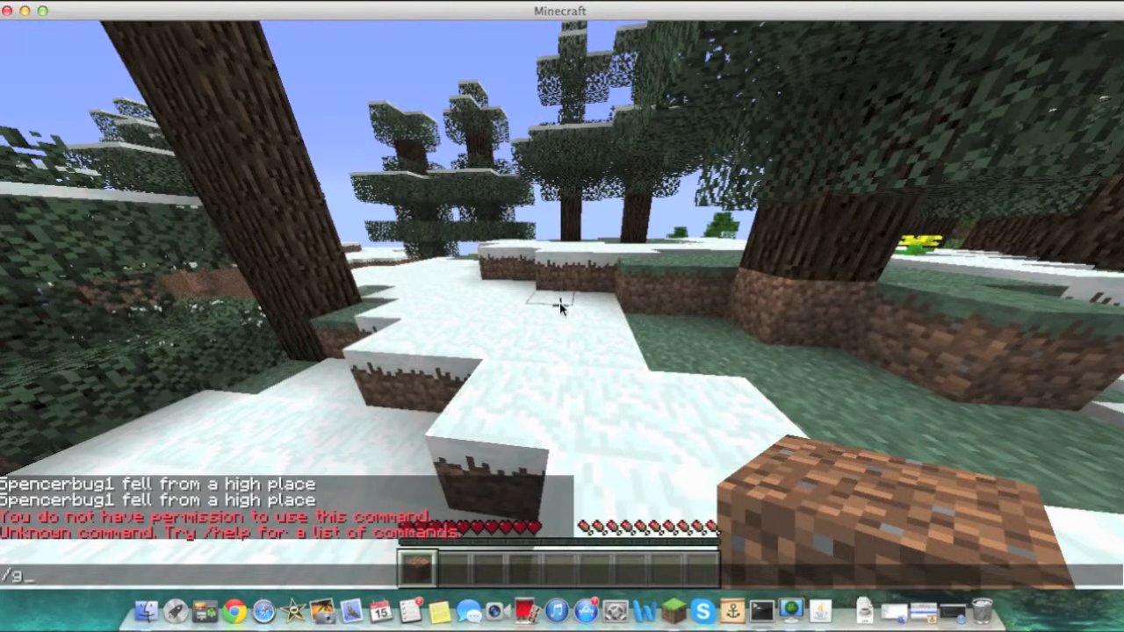
pyautogui.write('m')
pyautogui.press('Return')
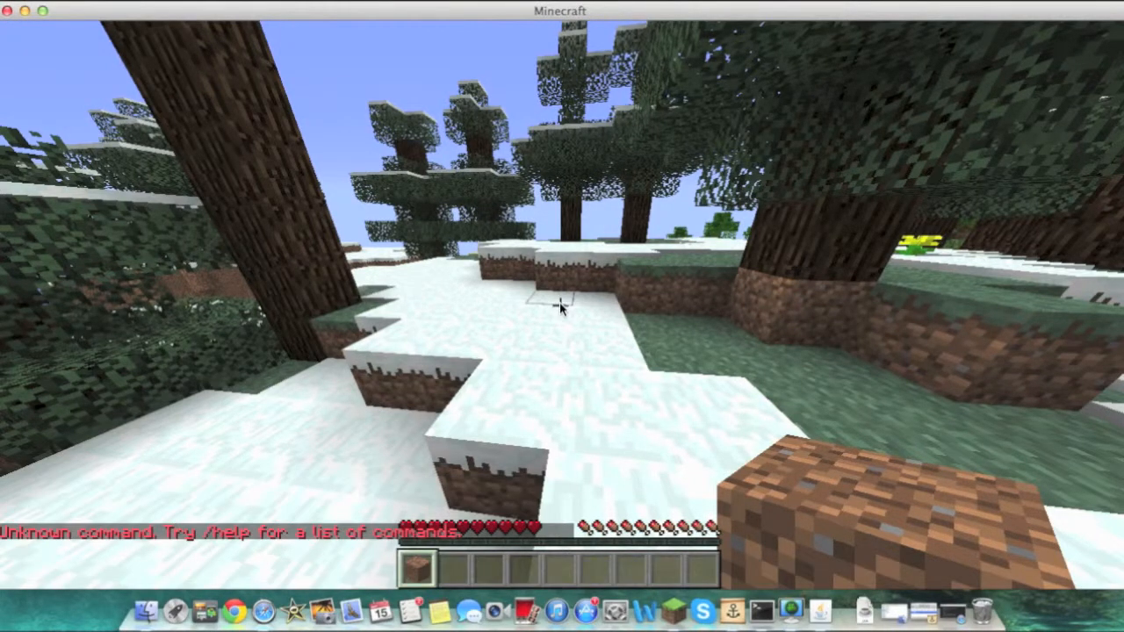
pyautogui.press('/')
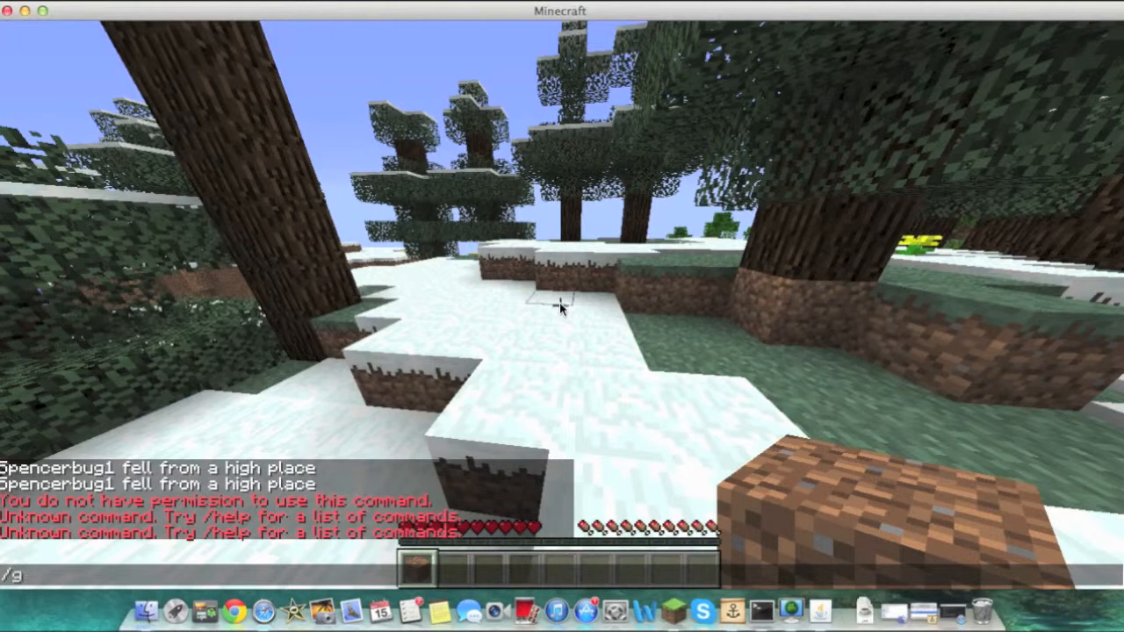
pyautogui.write('gamemod')
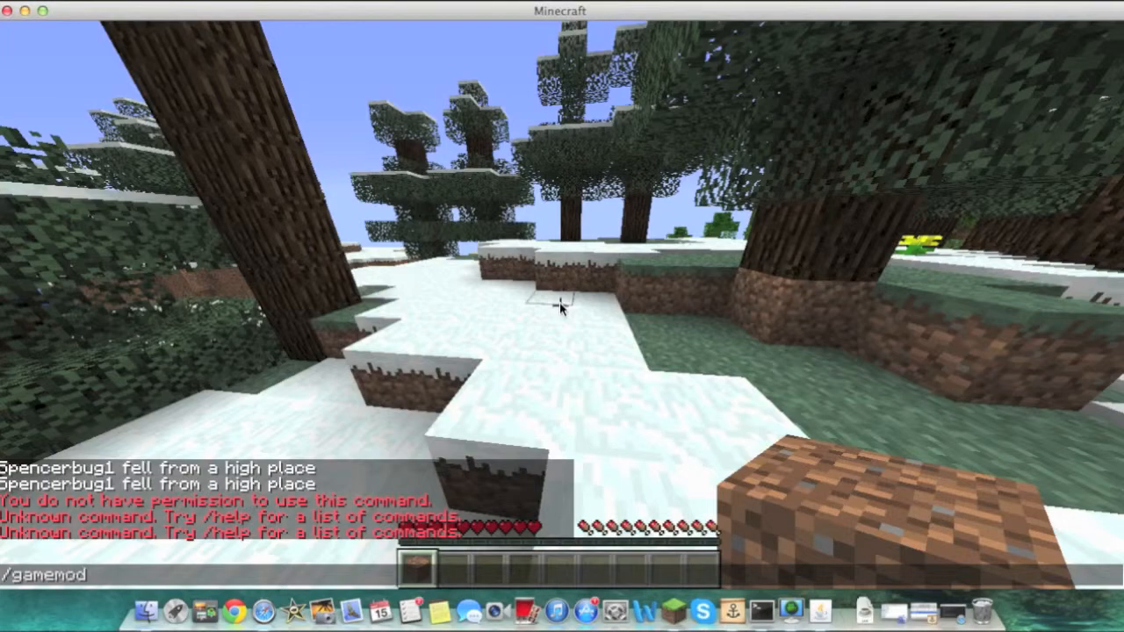
pyautogui.write('e 1')
pyautogui.press('Return')
pyautogui.press('space')
pyautogui.press('space')
pyautogui.press('w')
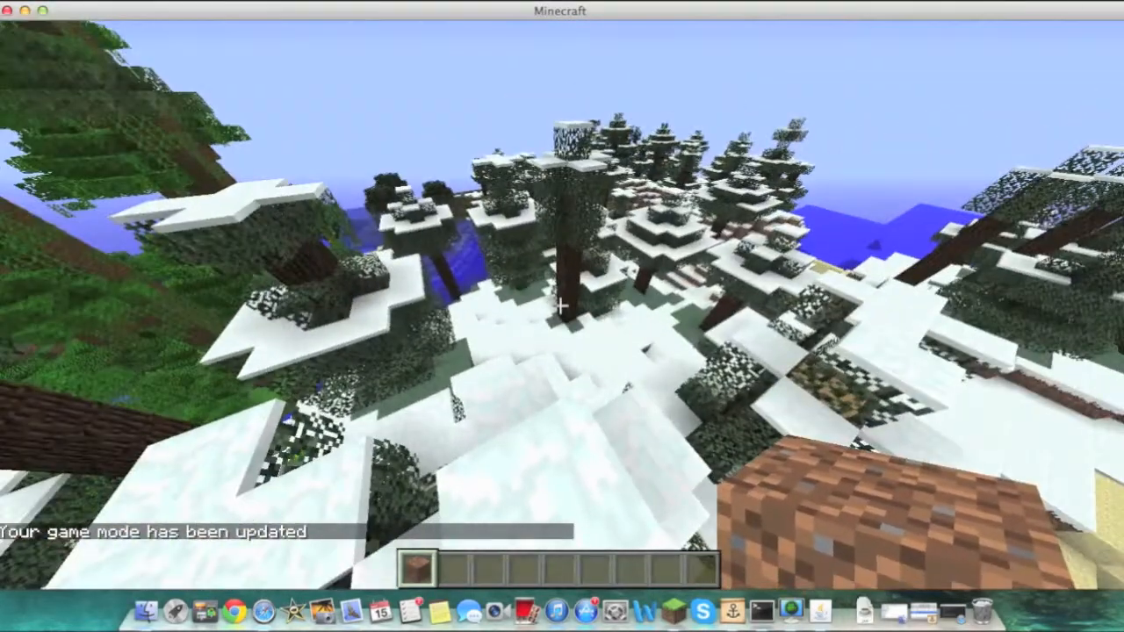
# Ban your own player name with the /ban command in chat and go back to the title screen
pyautogui.press('/')
pyautogui.write('ba')
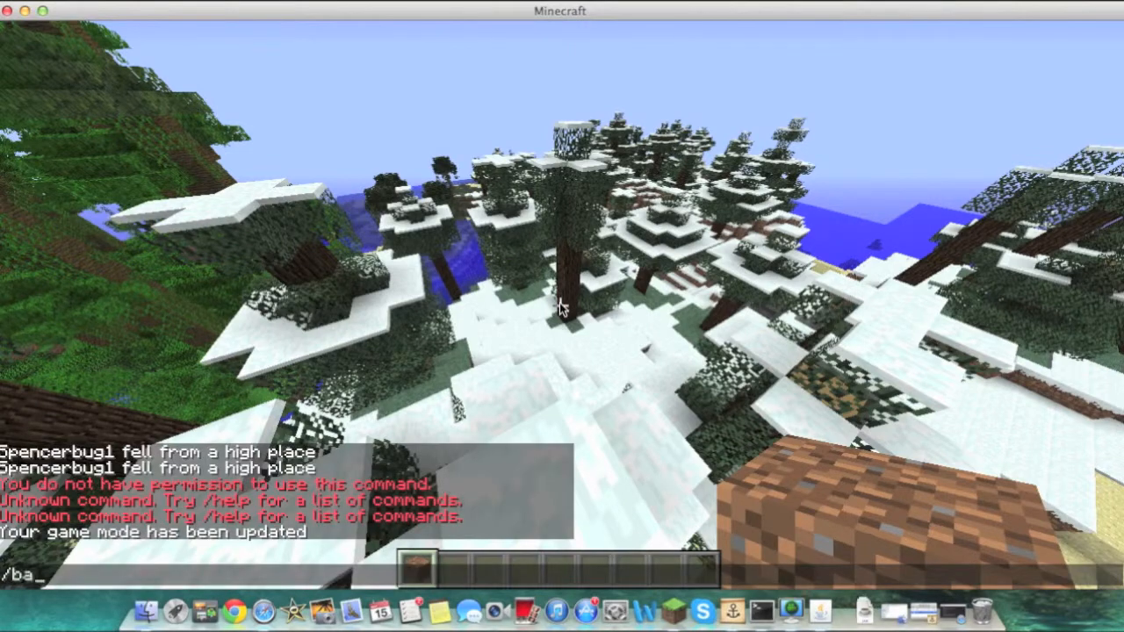
pyautogui.write('n Spencerbug1')
pyautogui.press('Return')
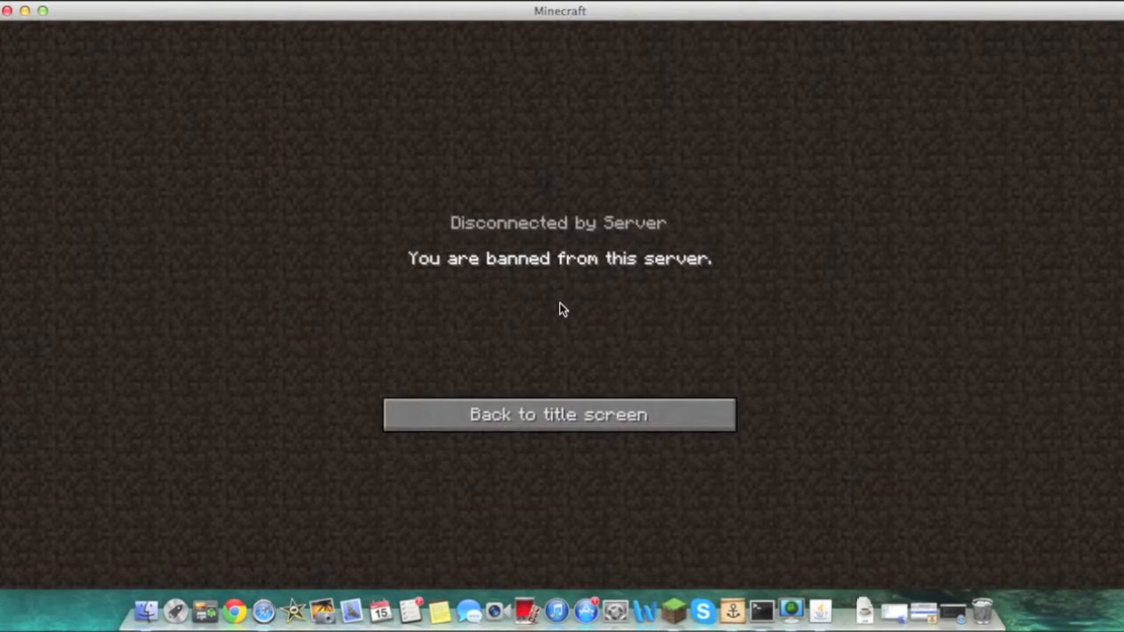
pyautogui.click(546, 411)
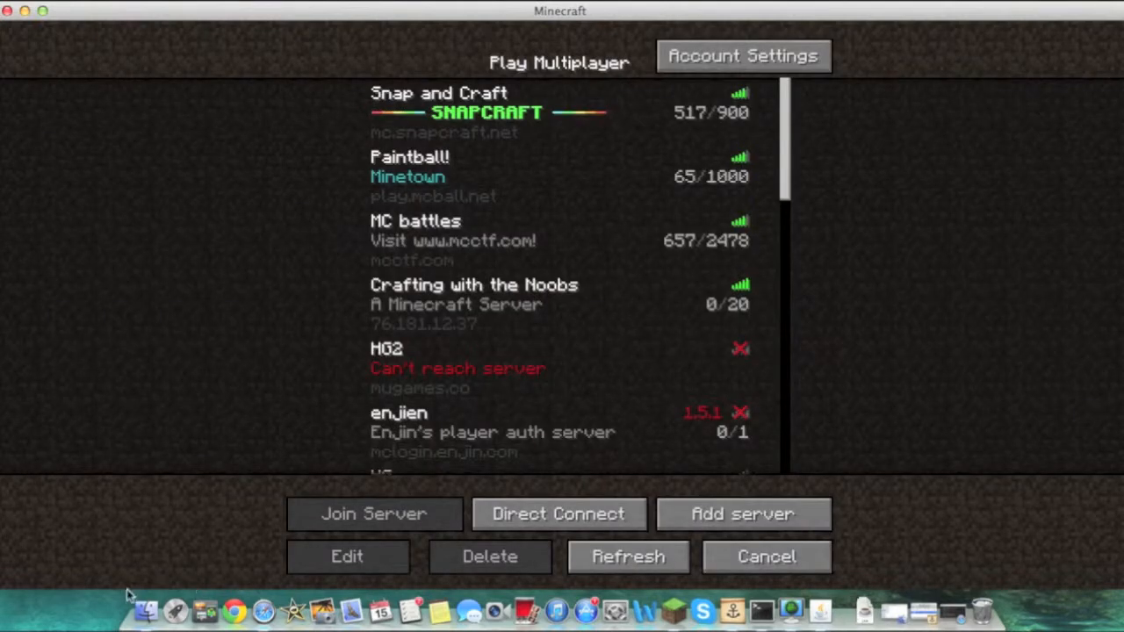
# Open banned-players.txt from the Tutorial_Server folder, delete your player's ban entry, and close the file
pyautogui.click(144, 610)
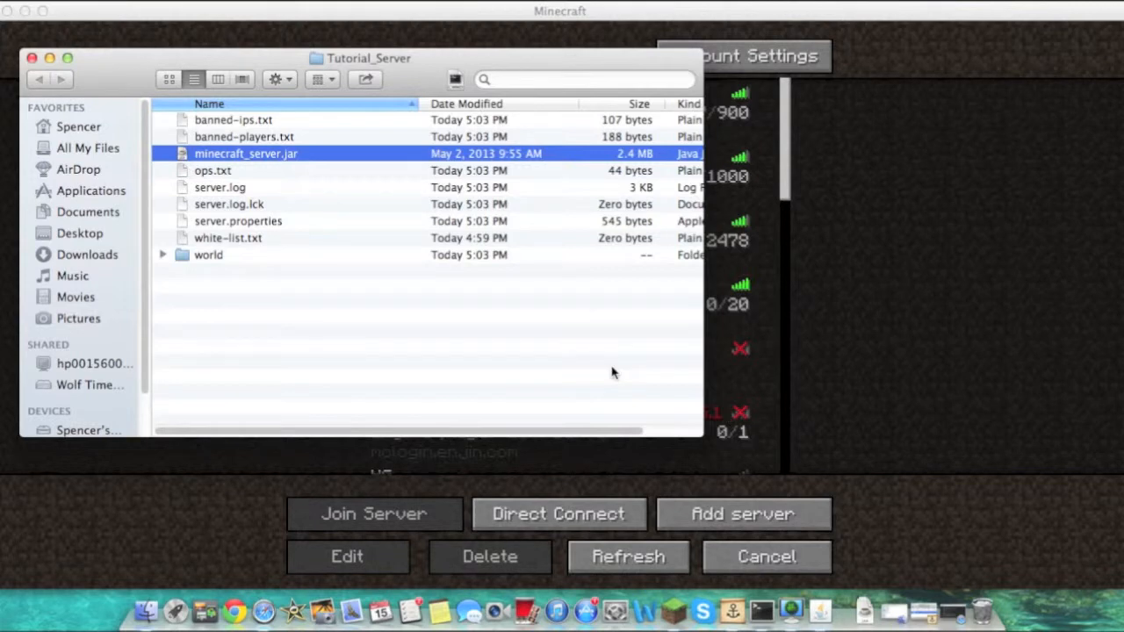
pyautogui.doubleClick(281, 137)
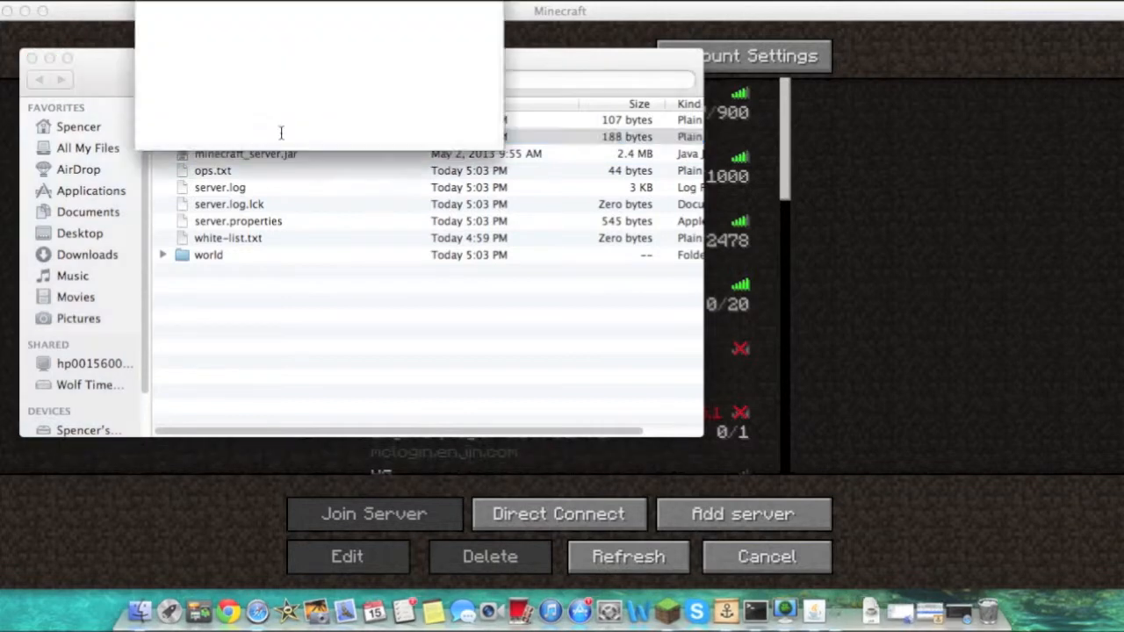
pyautogui.moveTo(308, 26); pyautogui.dragTo(492, 145)
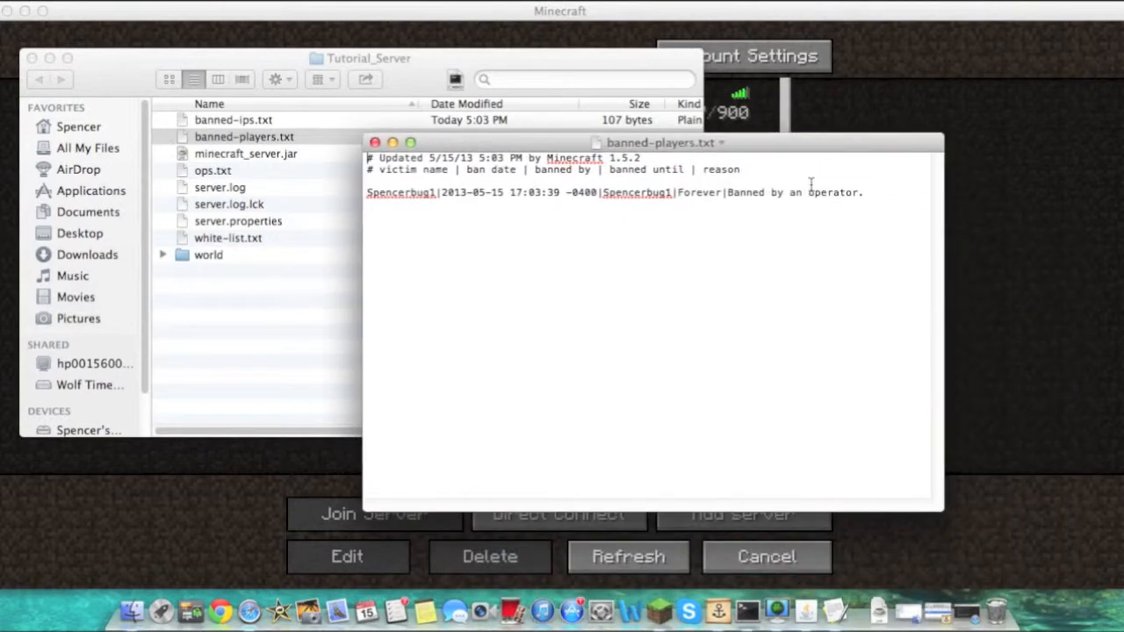
pyautogui.moveTo(867, 192); pyautogui.dragTo(347, 191)
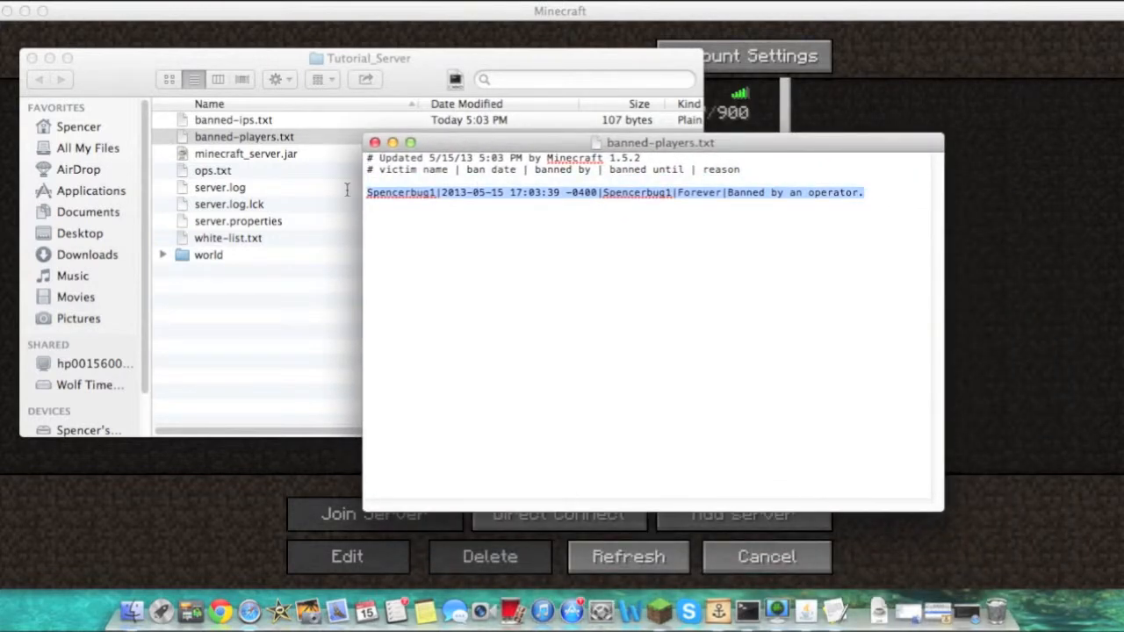
pyautogui.press('BackSpace')
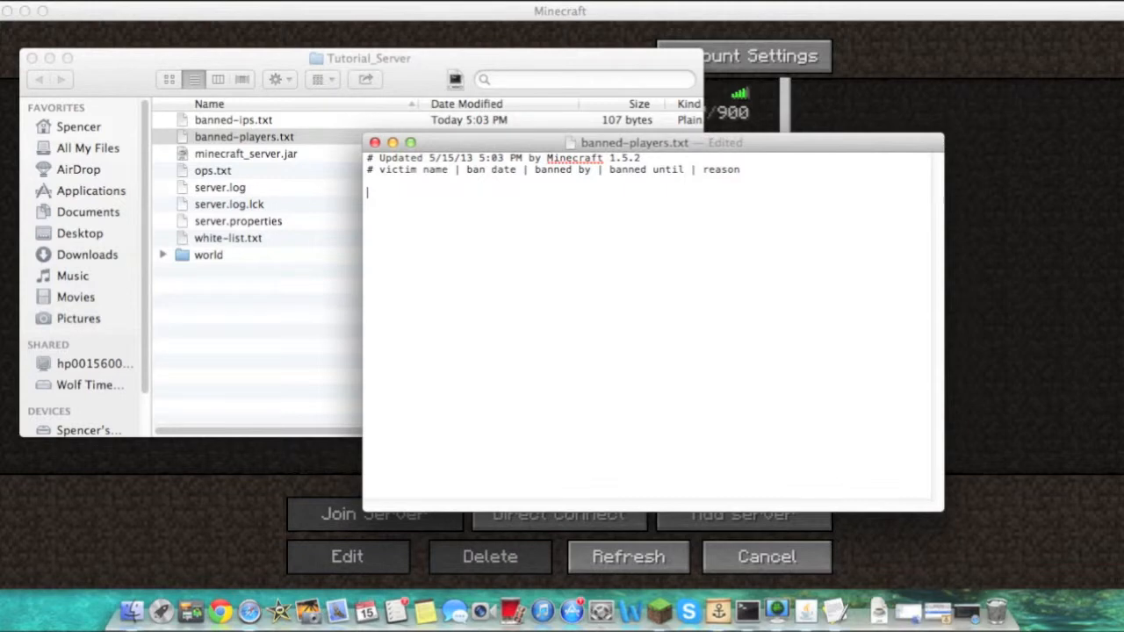
pyautogui.click(375, 143)
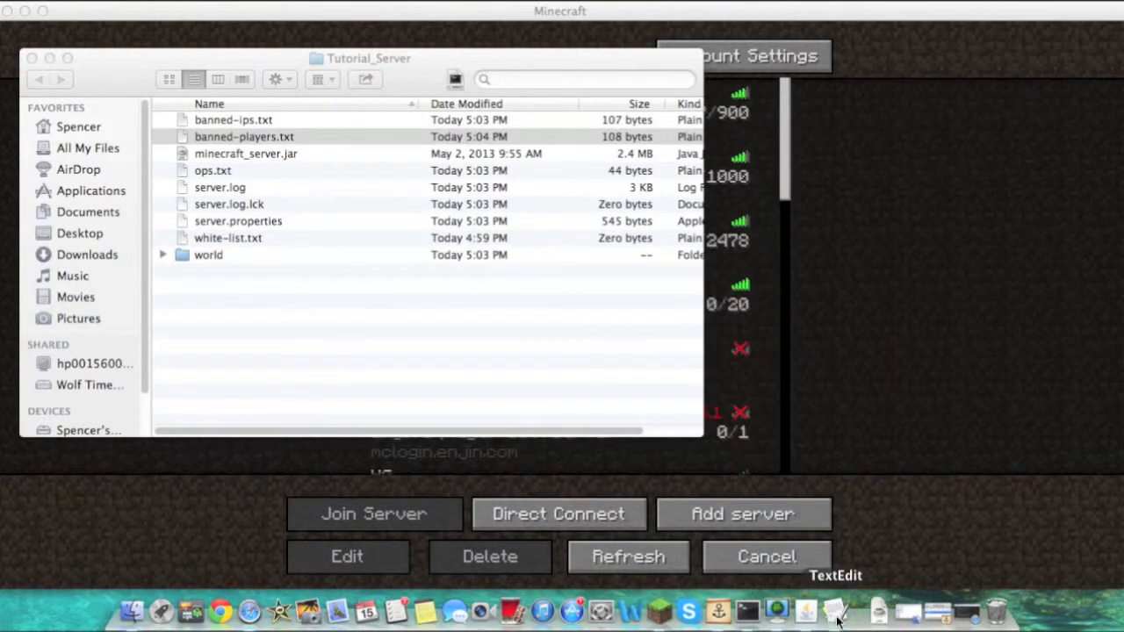
pyautogui.click(879, 613)
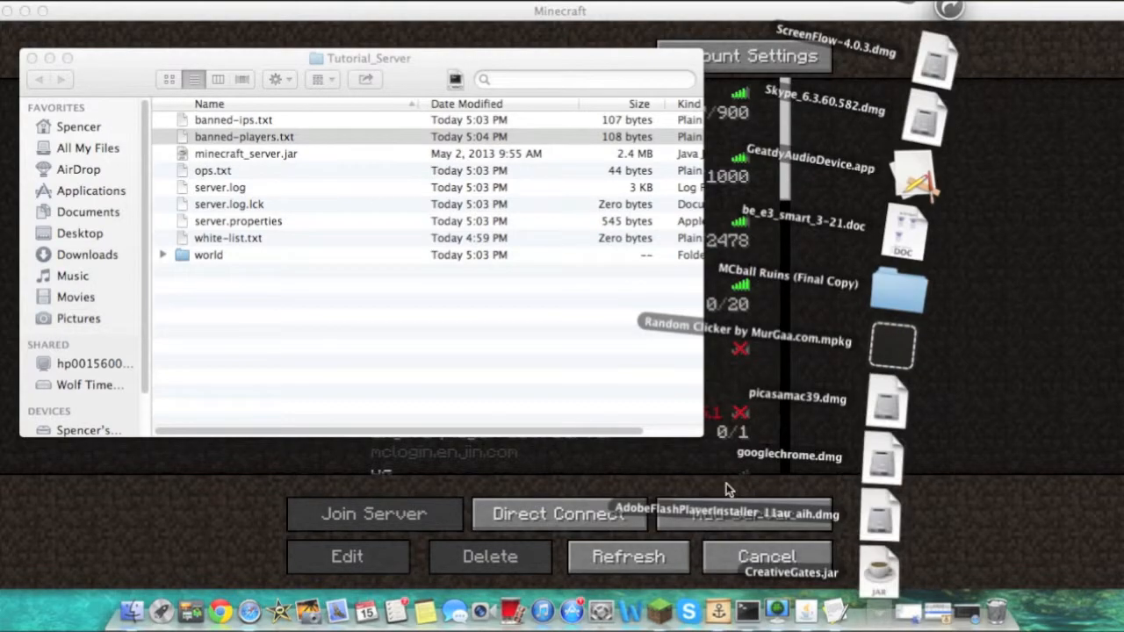
pyautogui.click(712, 527)
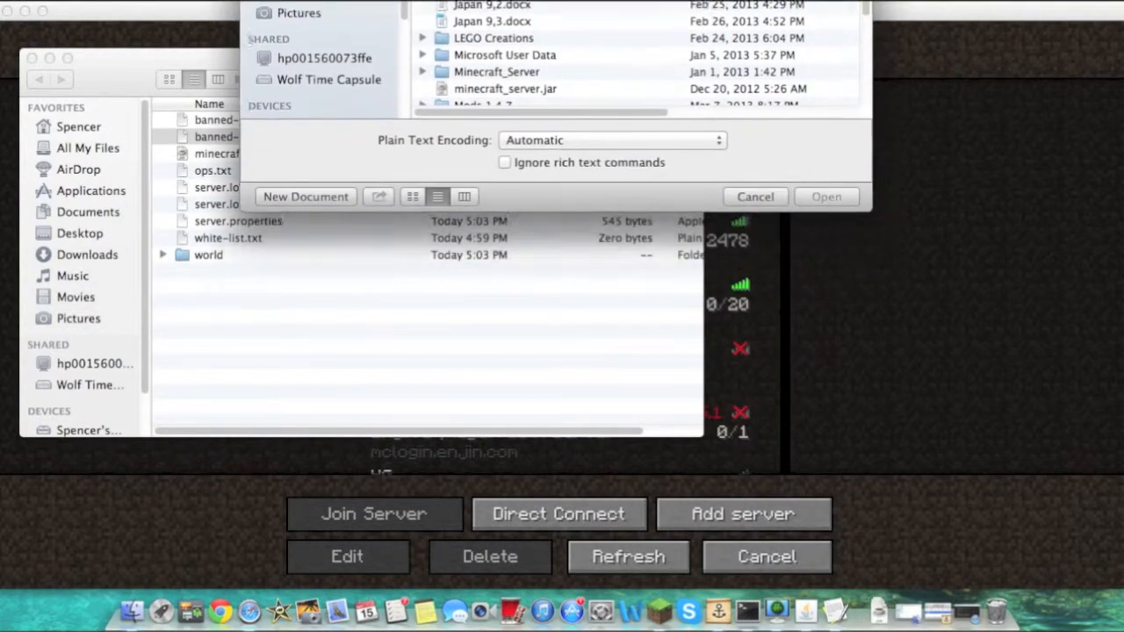
pyautogui.click(689, 135)
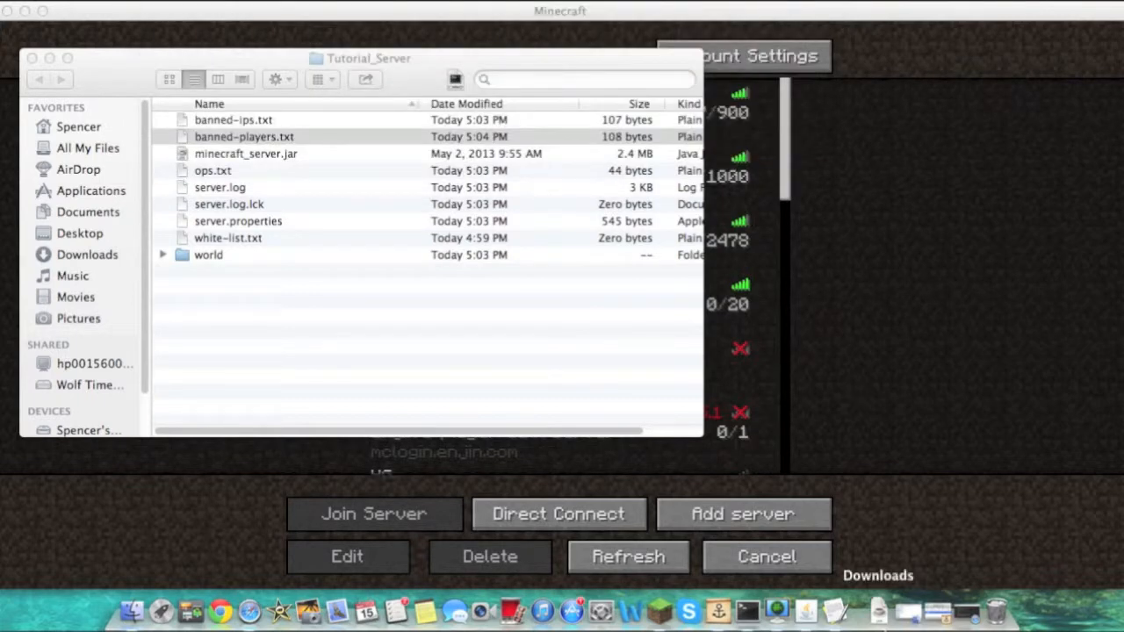
# Stop the running Minecraft server by entering the stop command in its console
pyautogui.click(807, 612)
pyautogui.click(732, 549)
pyautogui.write('Stop')
pyautogui.press('Return')
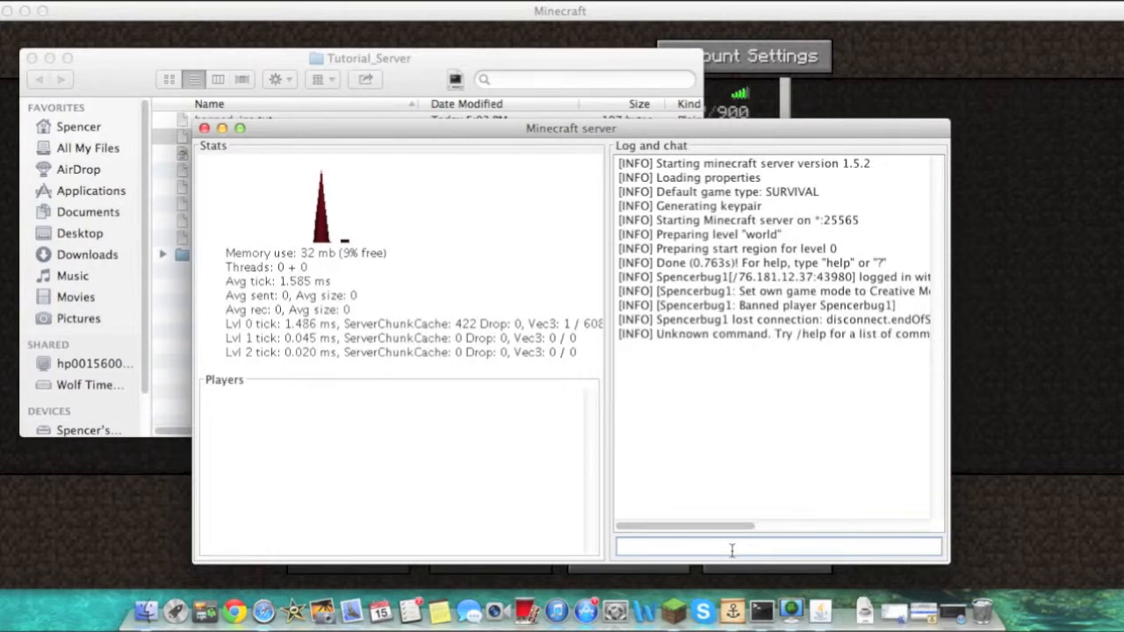
pyautogui.write('stop')
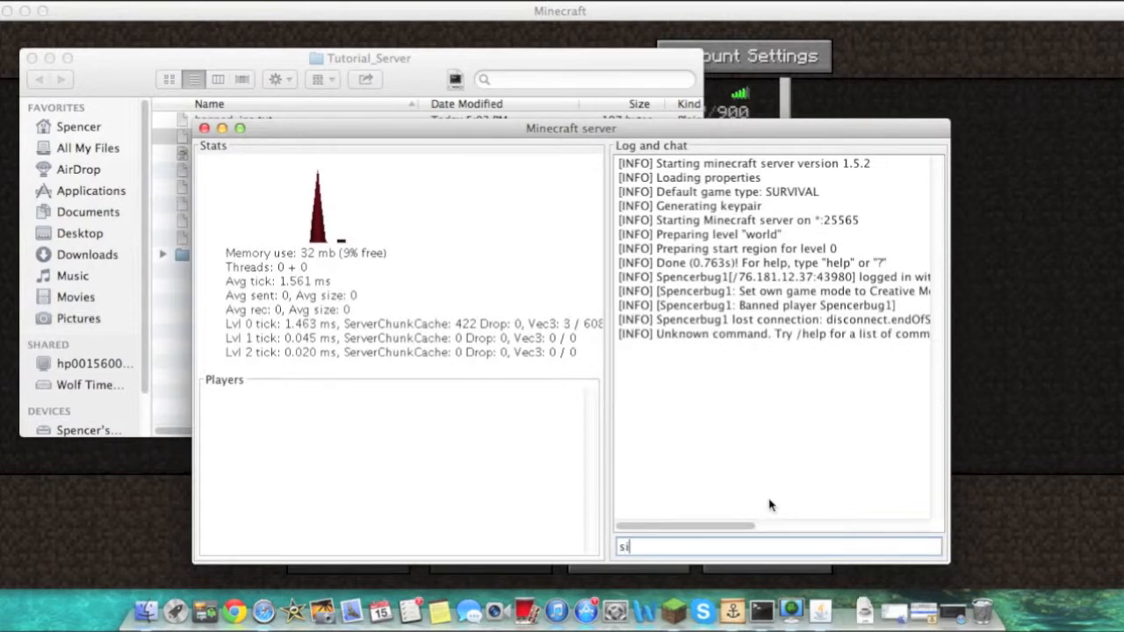
pyautogui.press('BackSpace')
pyautogui.press('BackSpace')
pyautogui.press('BackSpace')
pyautogui.press('BackSpace')
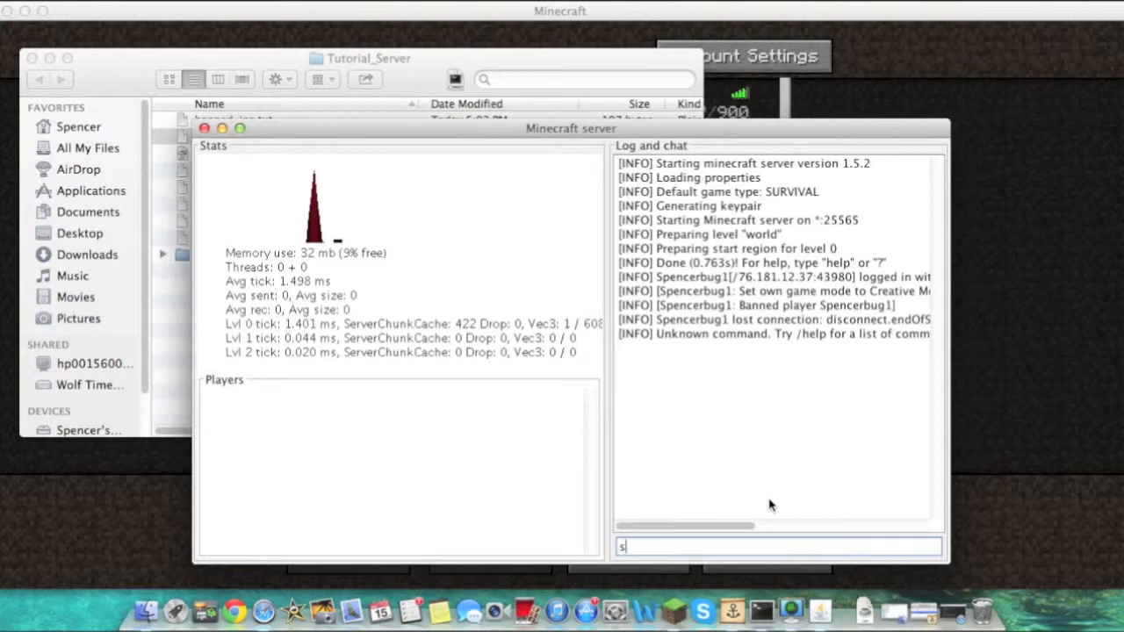
pyautogui.write('top')
pyautogui.press('Return')
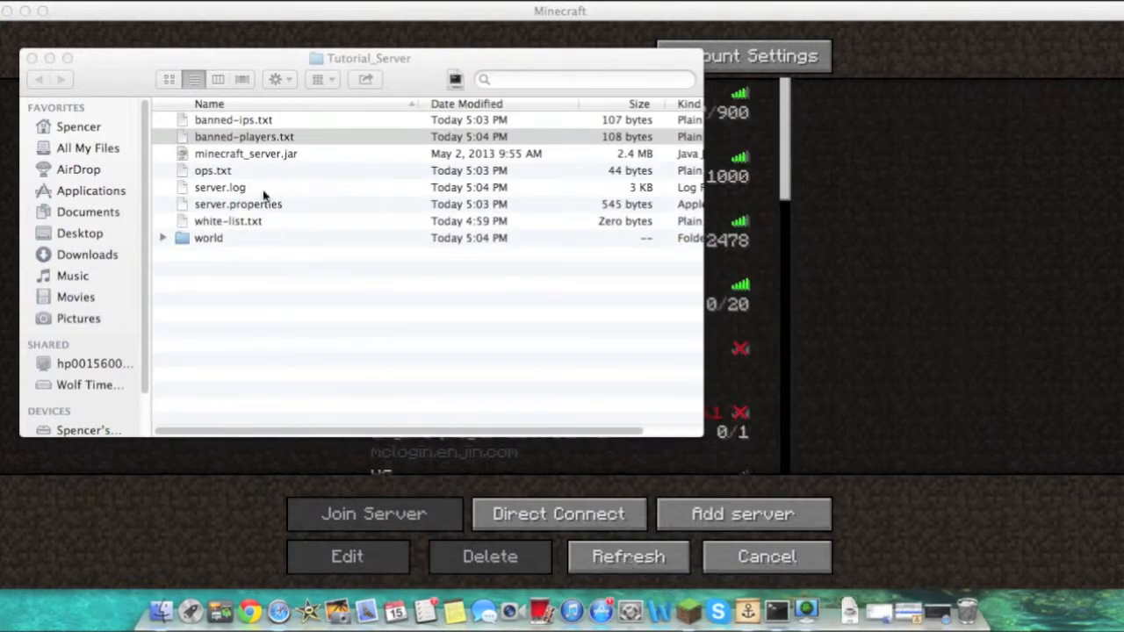
# Launch minecraft_server.jar again and join the Crafting with the Noobs server from the multiplayer list
pyautogui.doubleClick(234, 153)
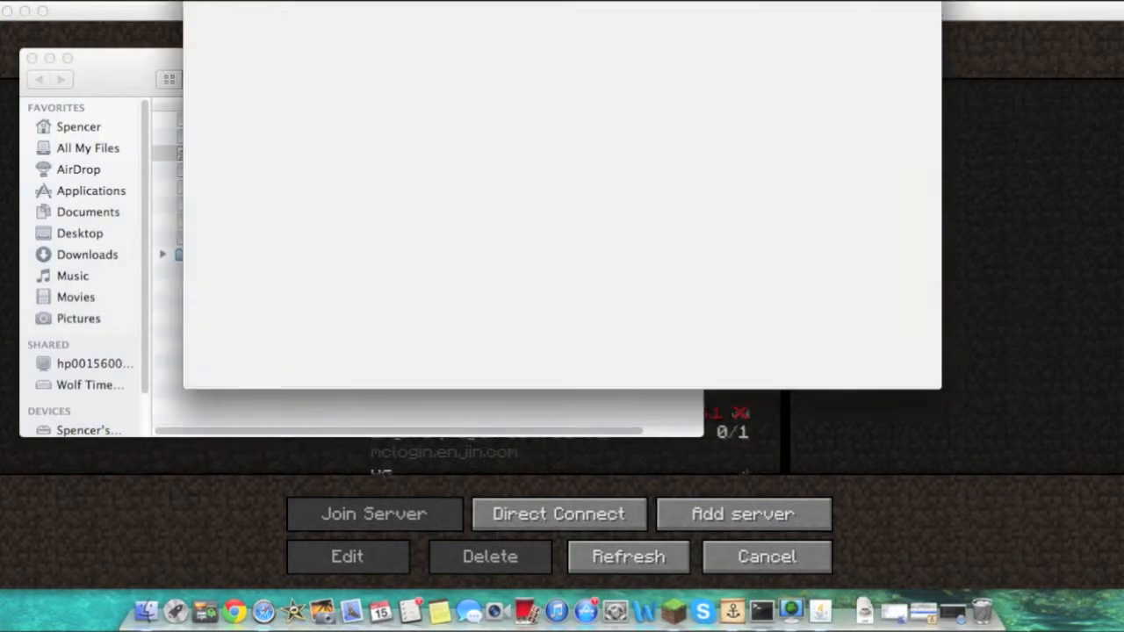
pyautogui.click(1084, 389)
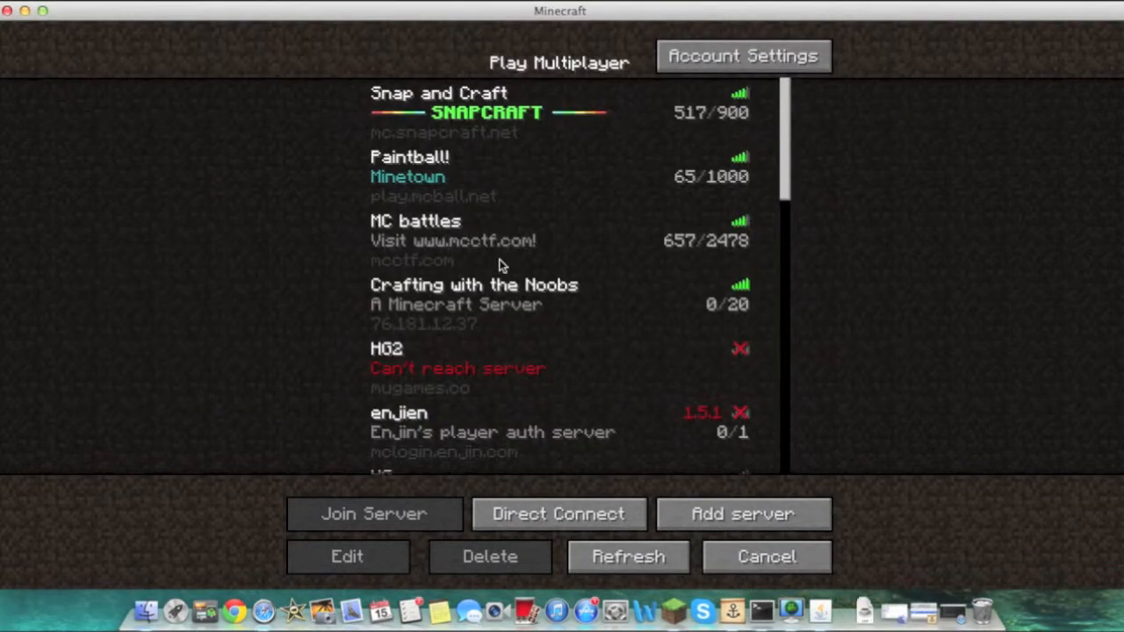
pyautogui.doubleClick(498, 299)
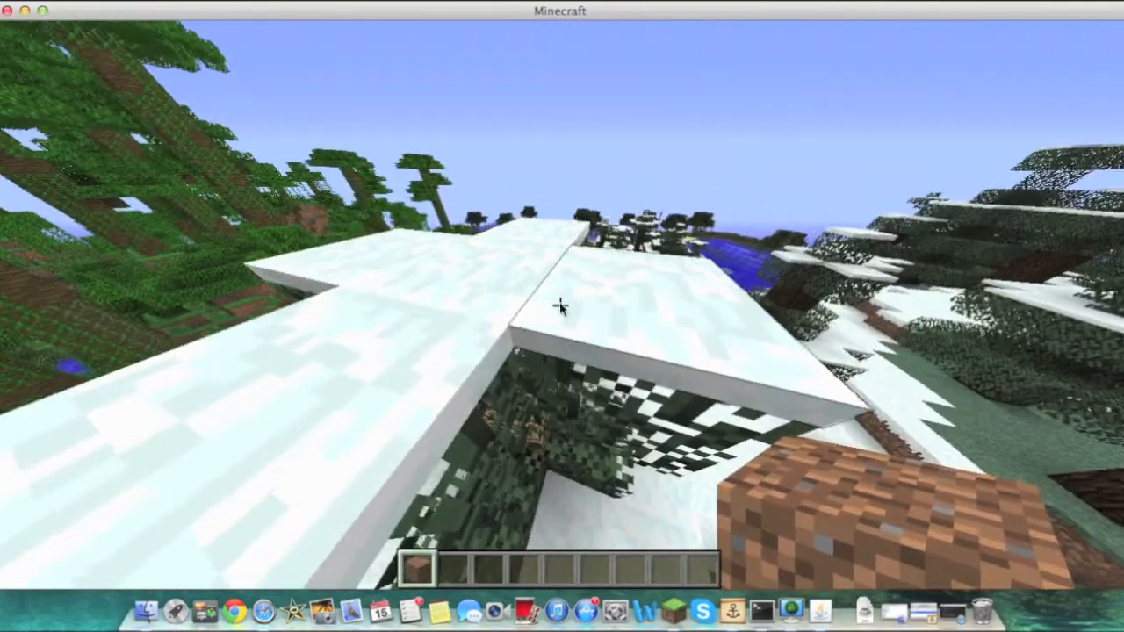
# Browse your home Library to Application Support > minecraft > saves and examine the saved worlds, then close the window
pyautogui.press('e')
pyautogui.click(146, 612)
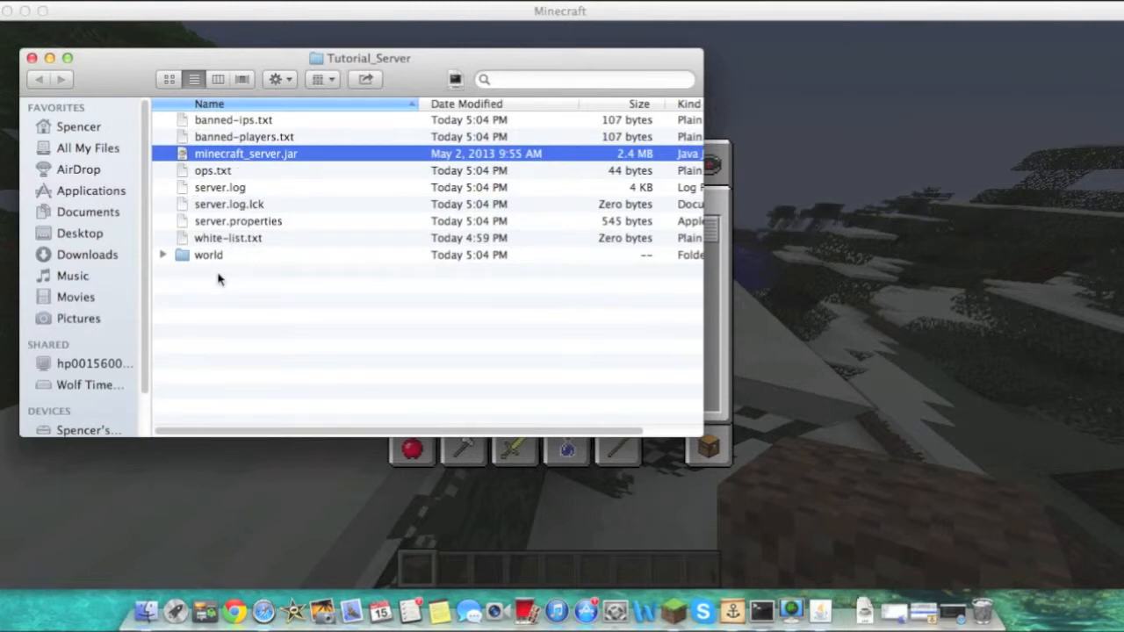
pyautogui.moveTo(227, 255); pyautogui.dragTo(268, 343)
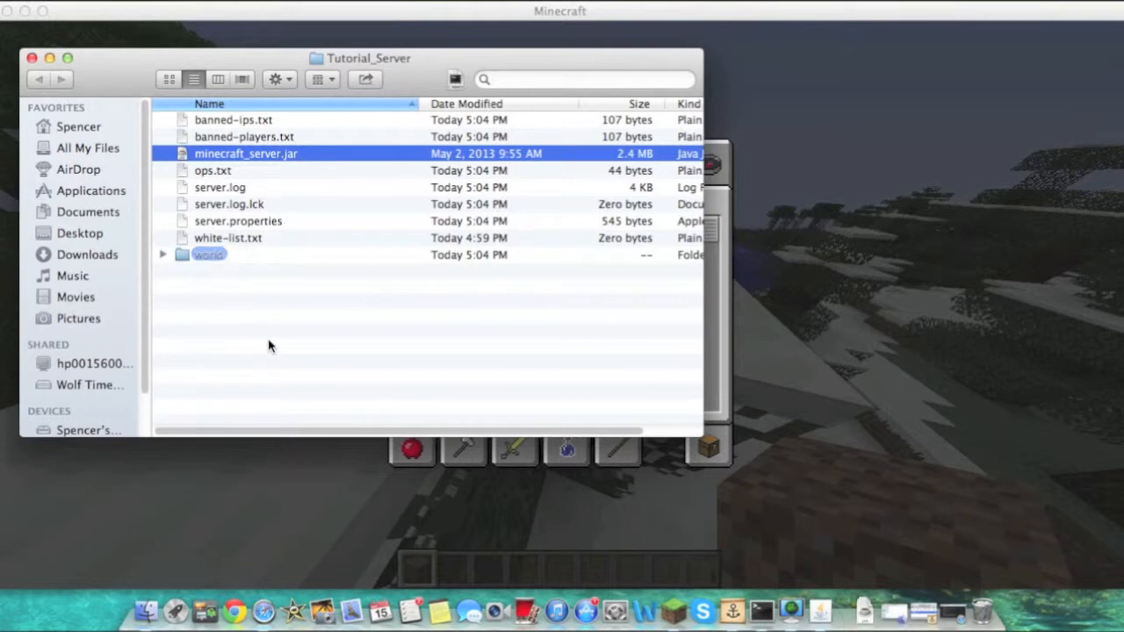
pyautogui.click(237, 296)
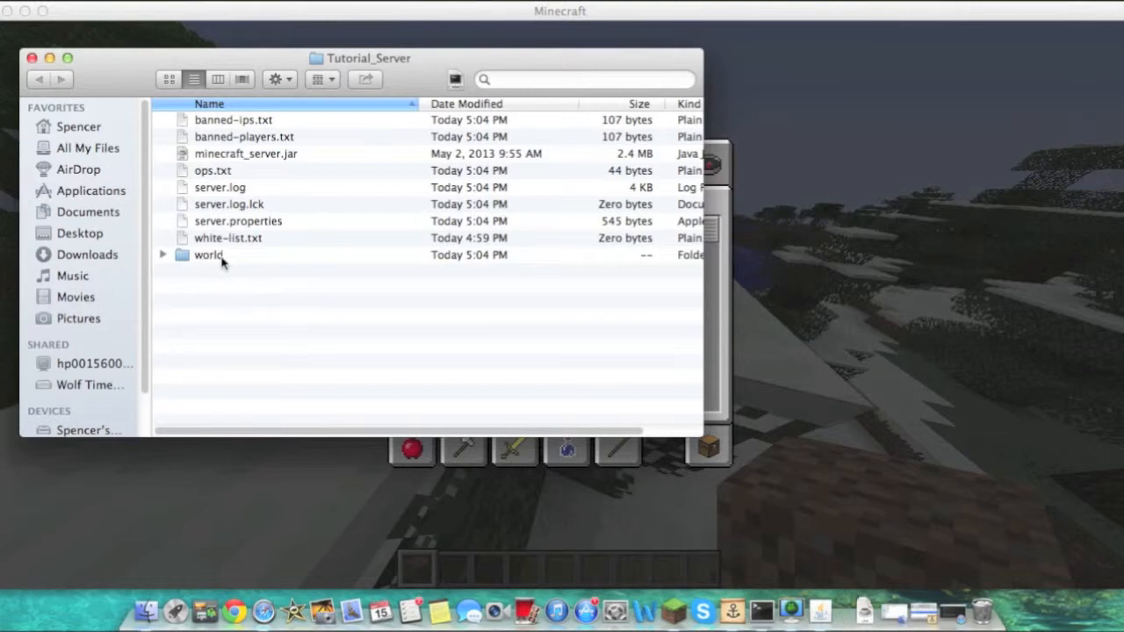
pyautogui.rightClick(225, 256)
pyautogui.click(196, 289)
pyautogui.click(81, 127)
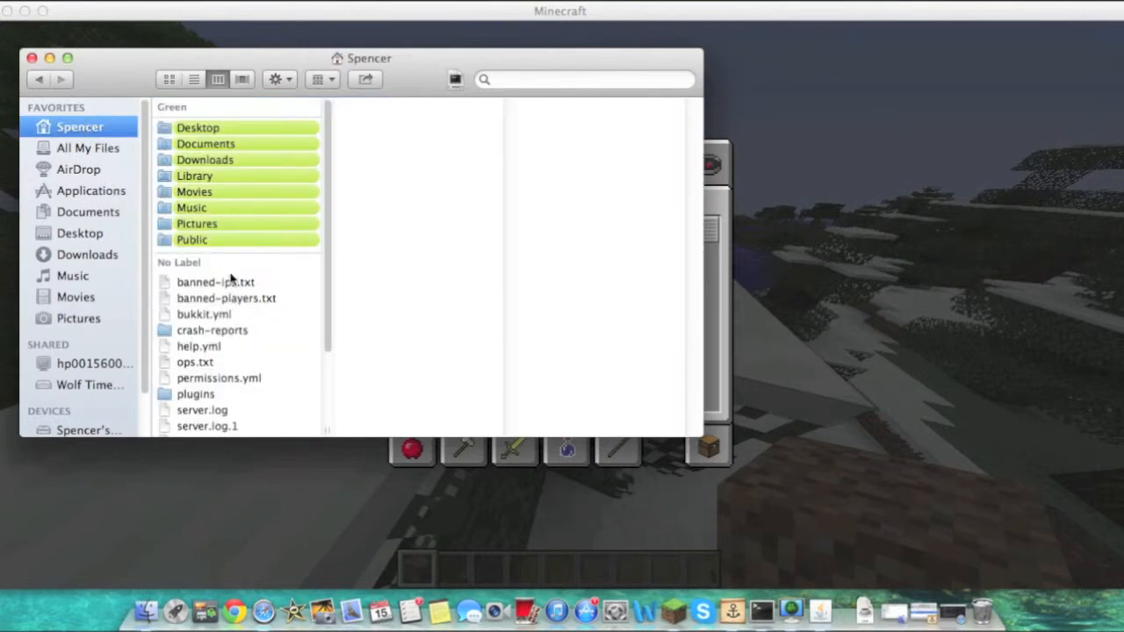
pyautogui.click(204, 178)
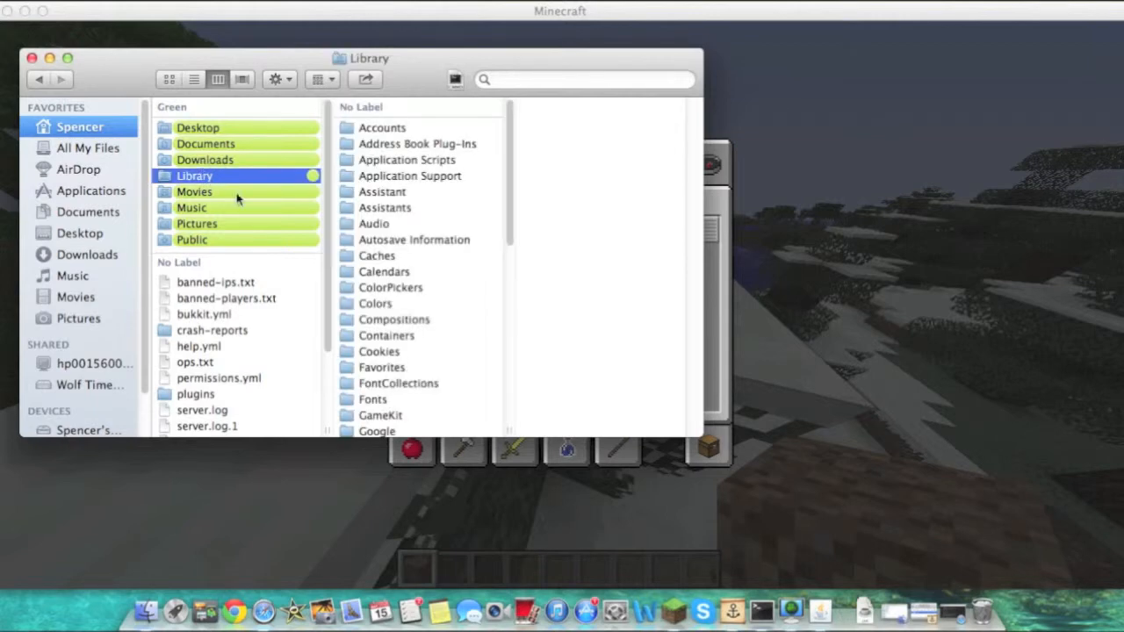
pyautogui.click(359, 179)
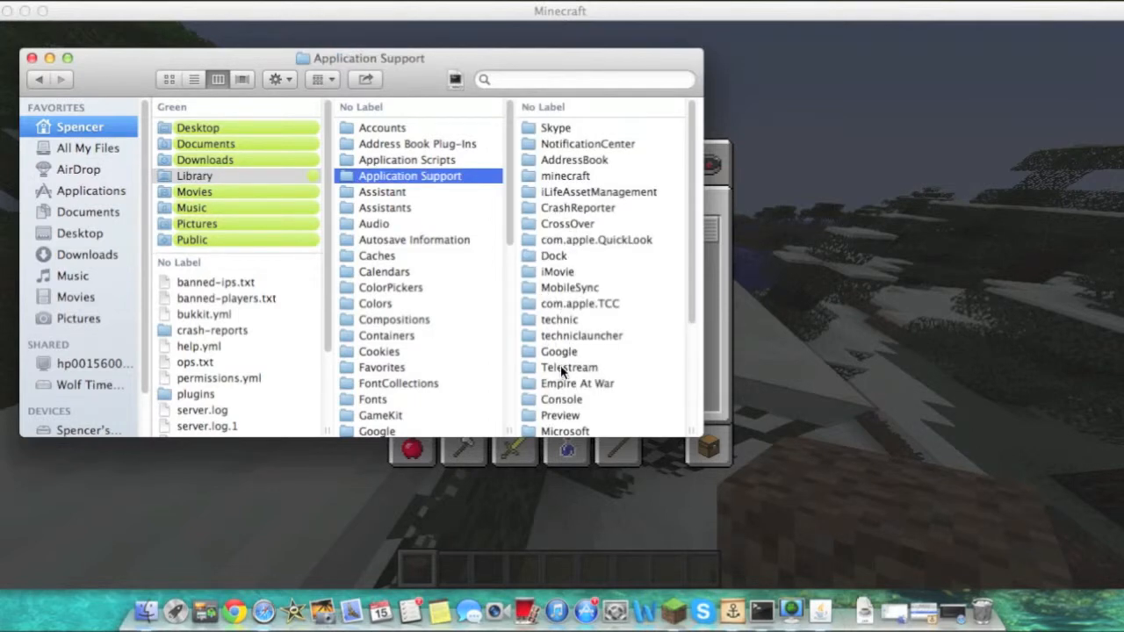
pyautogui.scroll(-2, 562, 373)
pyautogui.scroll(-3, 560, 410)
pyautogui.scroll(5, 560, 410)
pyautogui.click(554, 177)
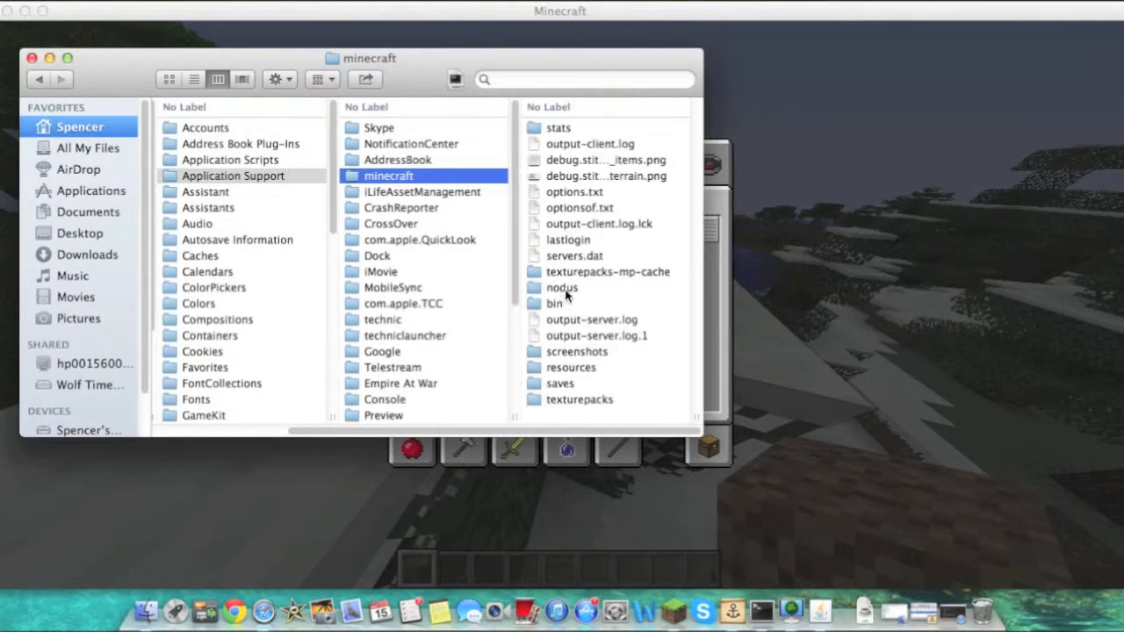
pyautogui.click(562, 387)
pyautogui.moveTo(546, 375); pyautogui.dragTo(577, 4)
pyautogui.click(609, 355)
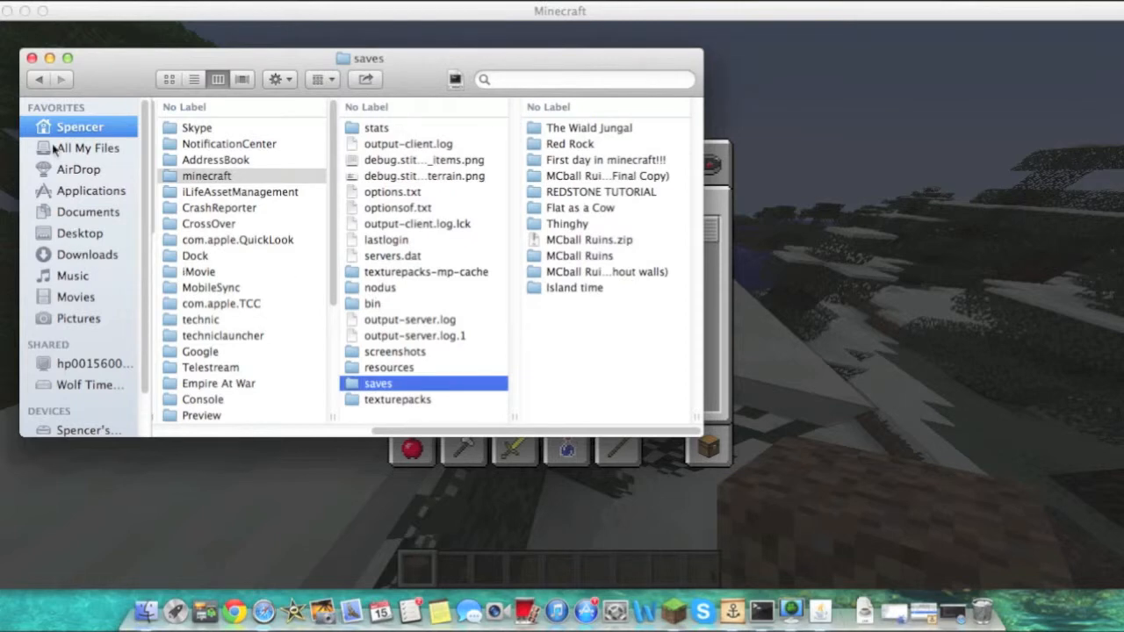
pyautogui.click(32, 58)
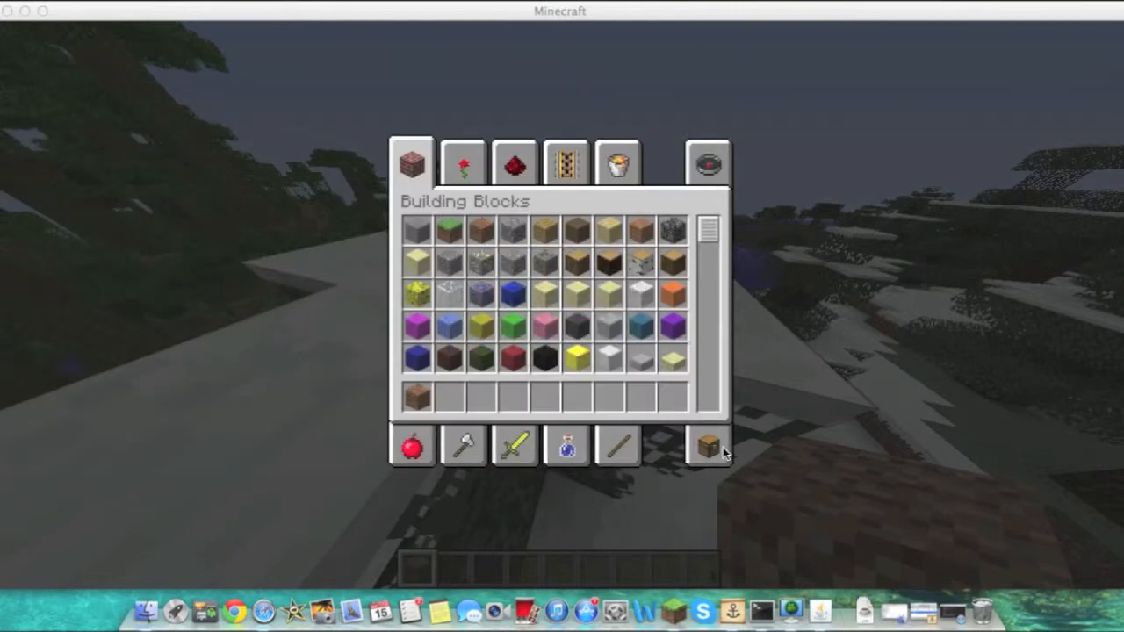
# Open white-list.txt in the Desktop's Tutorial_Server folder and add your player name to it
pyautogui.click(145, 611)
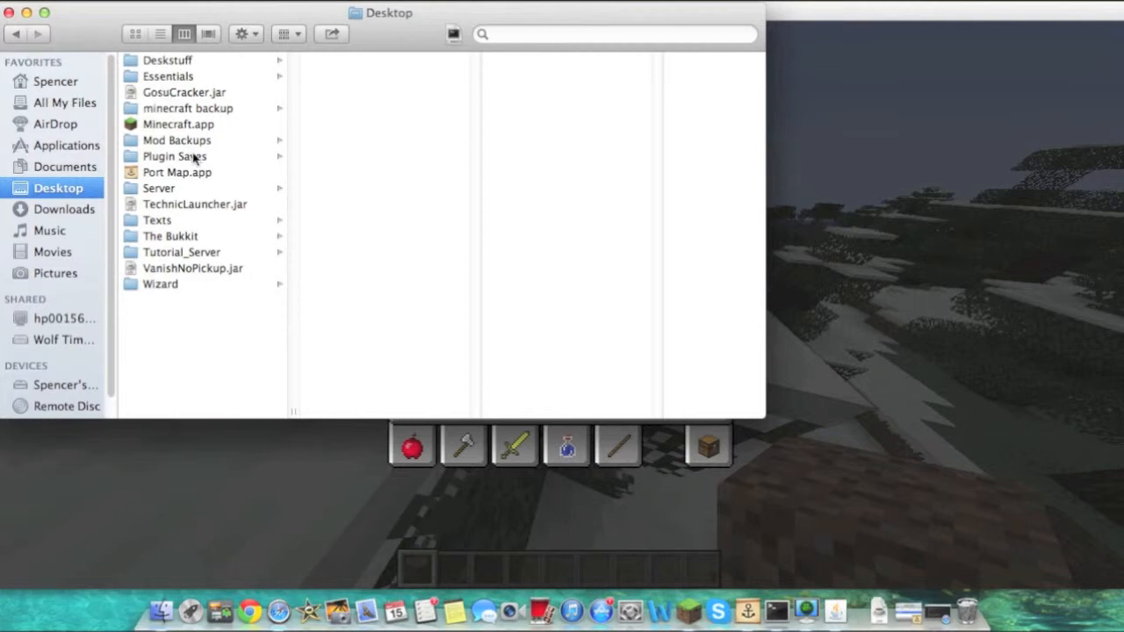
pyautogui.click(200, 257)
pyautogui.moveTo(324, 262)
pyautogui.mouseDown()
pyautogui.moveTo(352, 58)
pyautogui.moveTo(289, 465)
pyautogui.moveTo(301, 254)
pyautogui.moveTo(317, 258)
pyautogui.mouseUp()
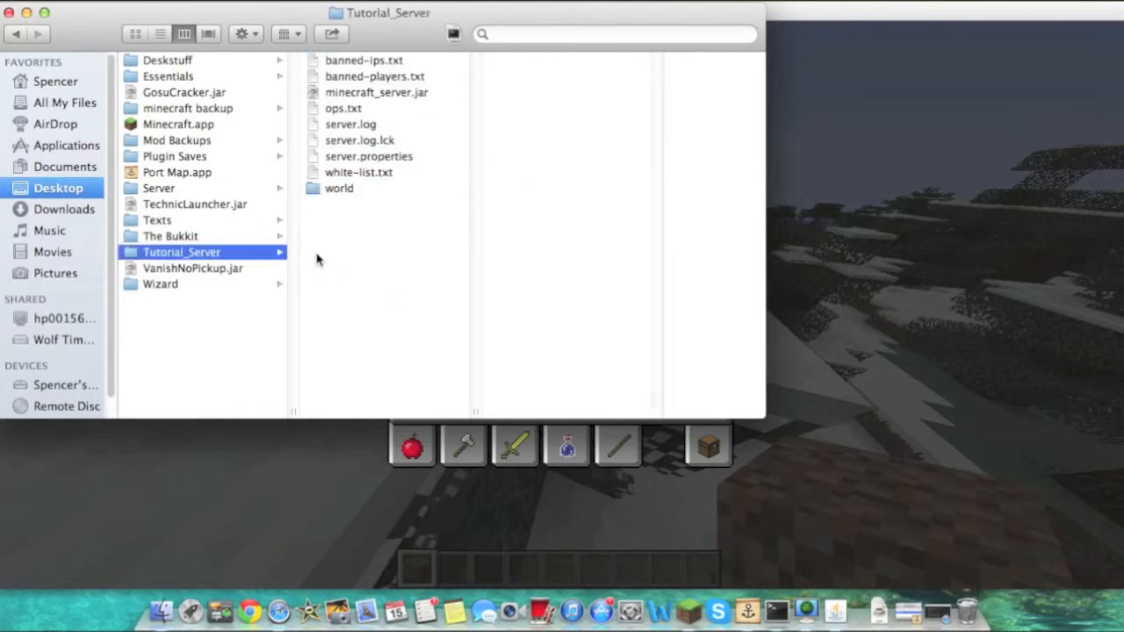
pyautogui.doubleClick(385, 173)
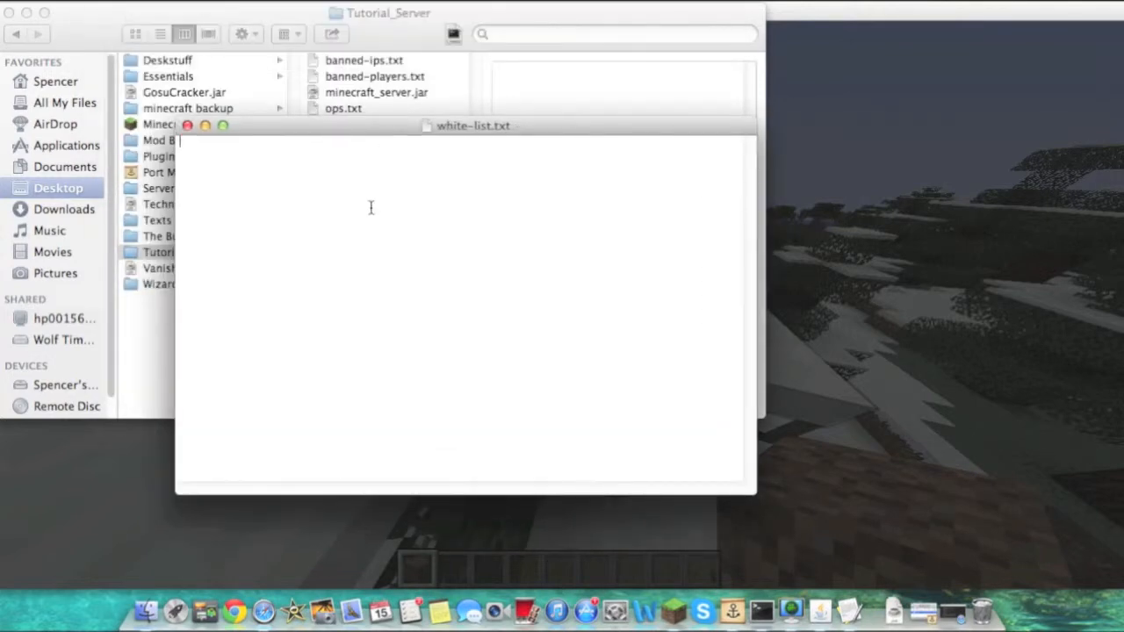
pyautogui.write('Spencerbug1')
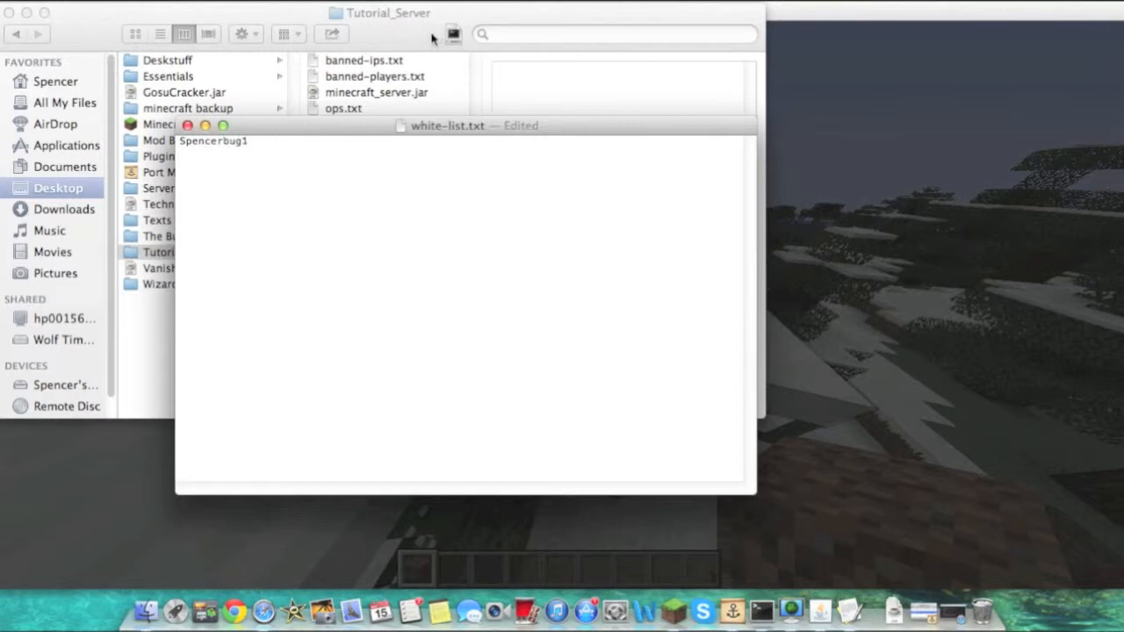
pyautogui.click(432, 38)
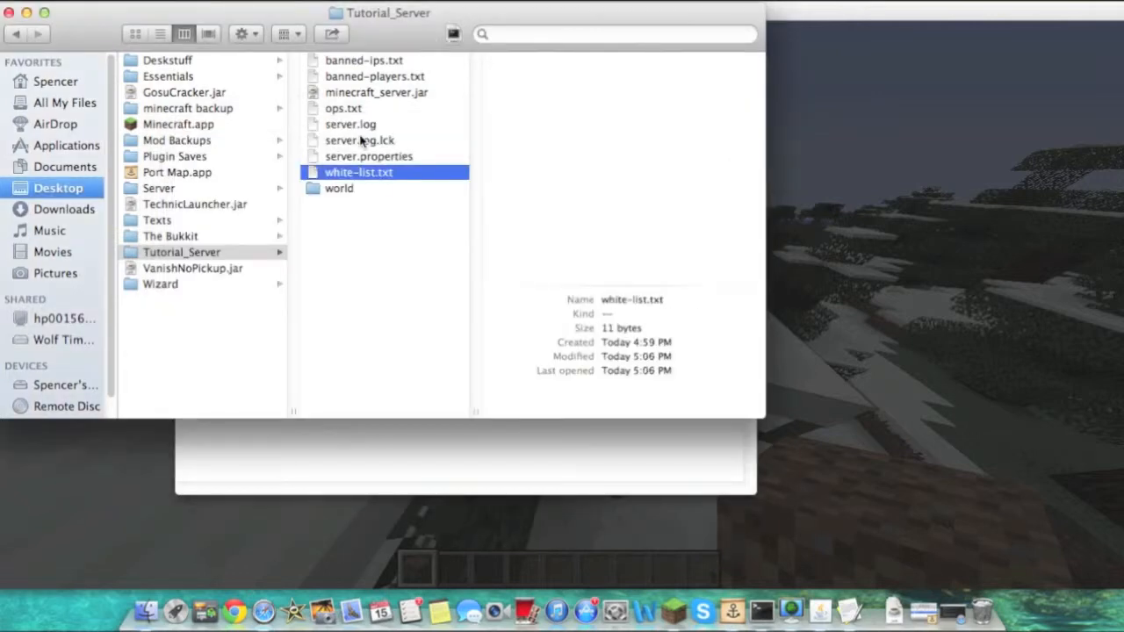
pyautogui.click(358, 226)
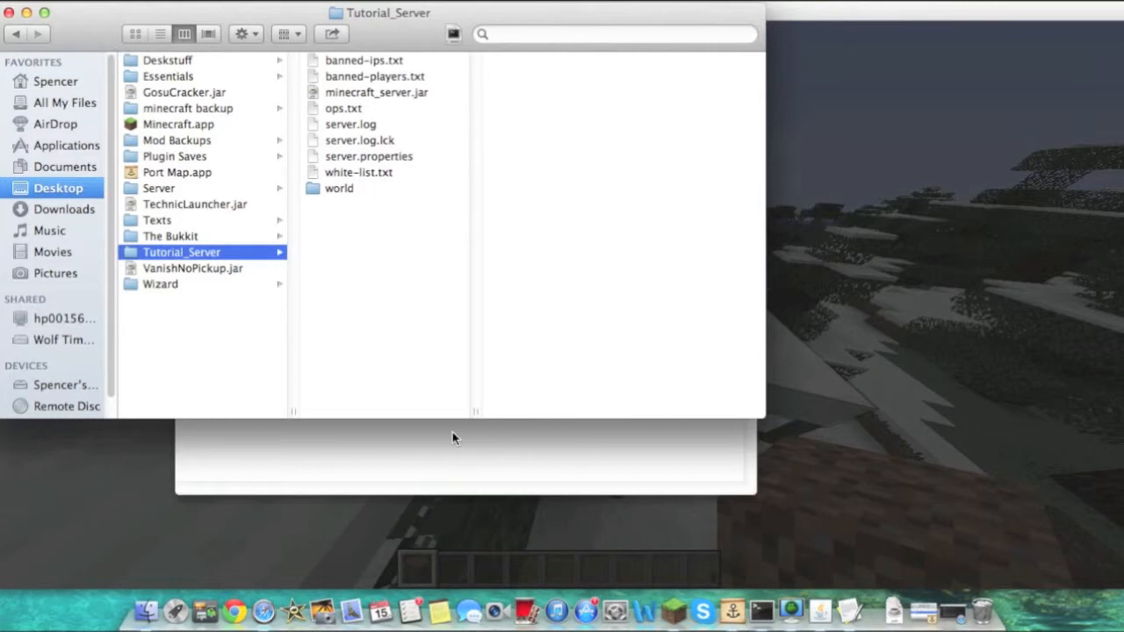
# Open server.properties from the Tutorial_Server folder in TextEdit instead of AppleScript Editor
pyautogui.doubleClick(372, 155)
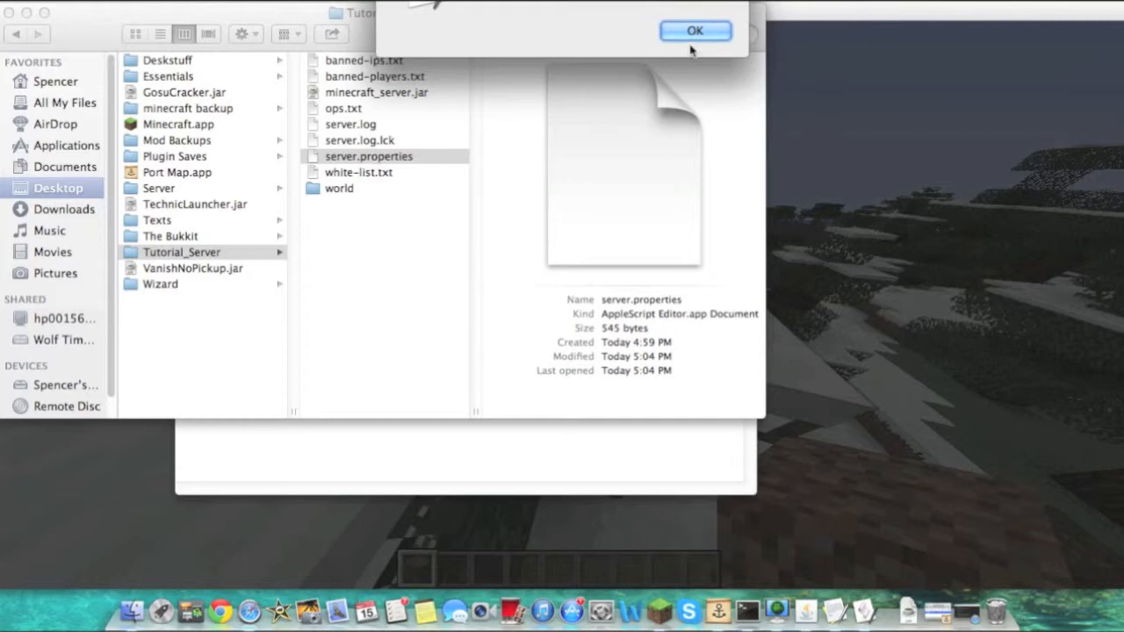
pyautogui.click(687, 33)
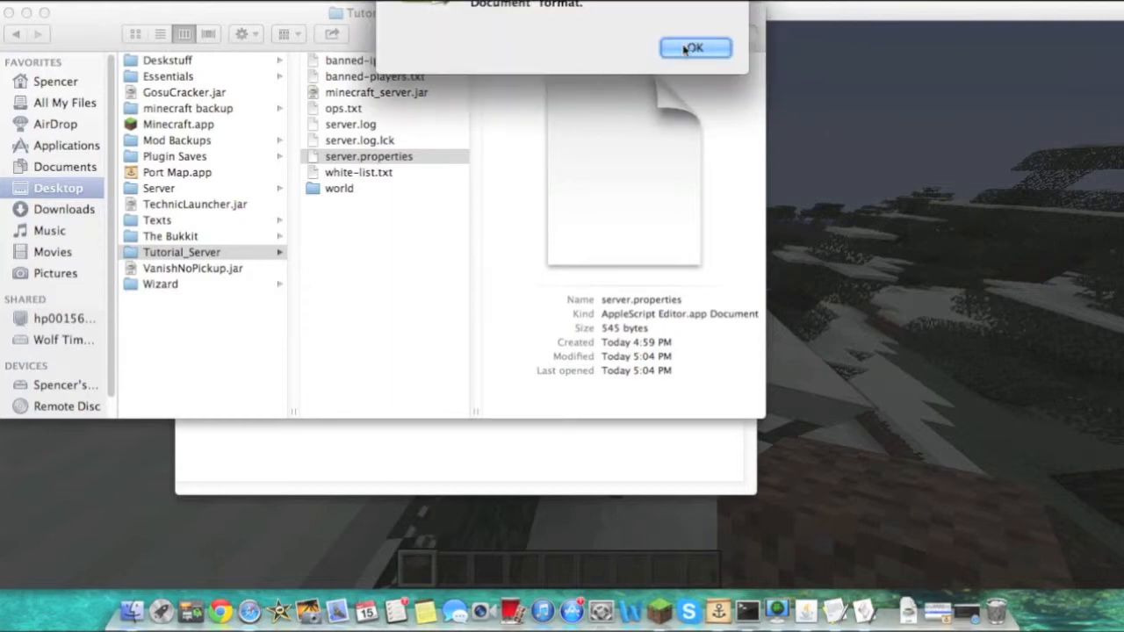
pyautogui.click(690, 47)
pyautogui.rightClick(390, 157)
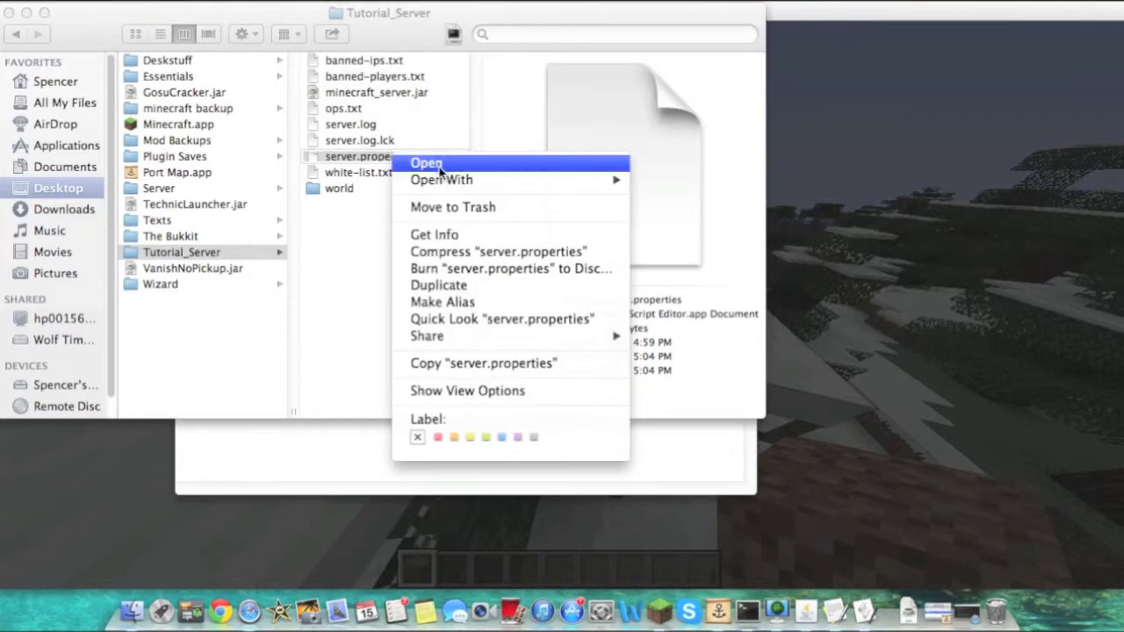
pyautogui.moveTo(446, 182)
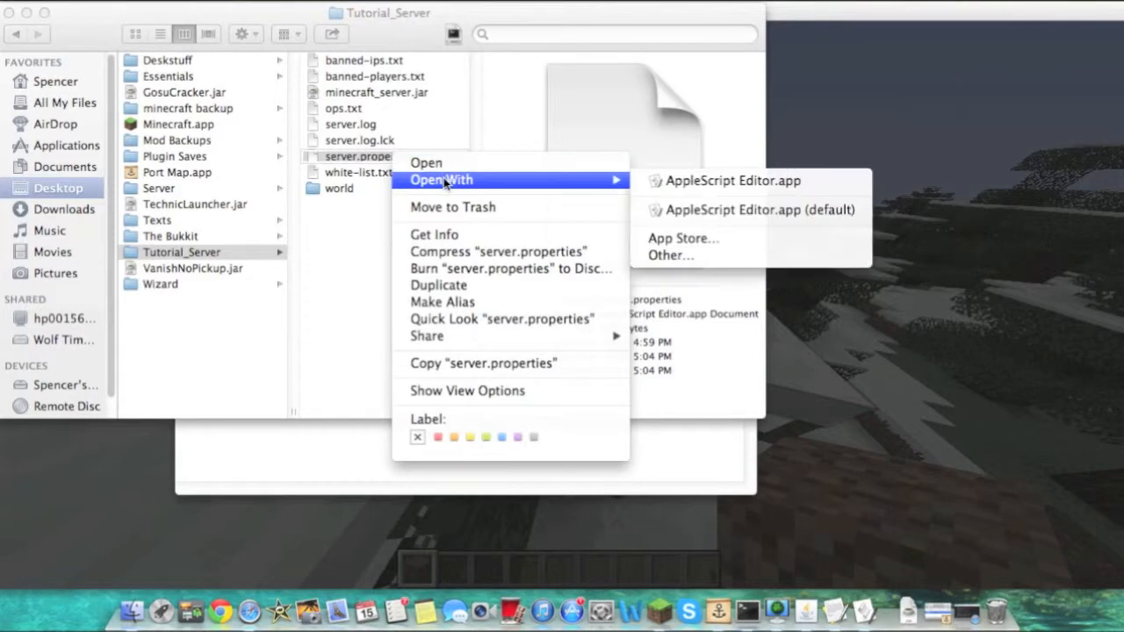
pyautogui.click(722, 263)
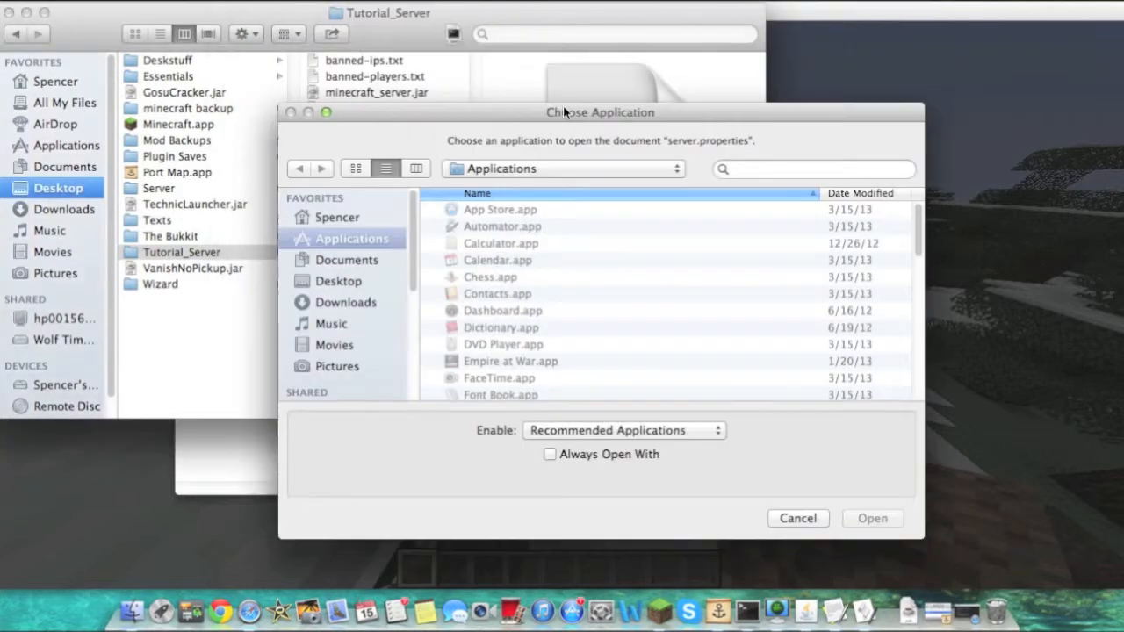
pyautogui.scroll(-10, 613, 367)
pyautogui.doubleClick(524, 342)
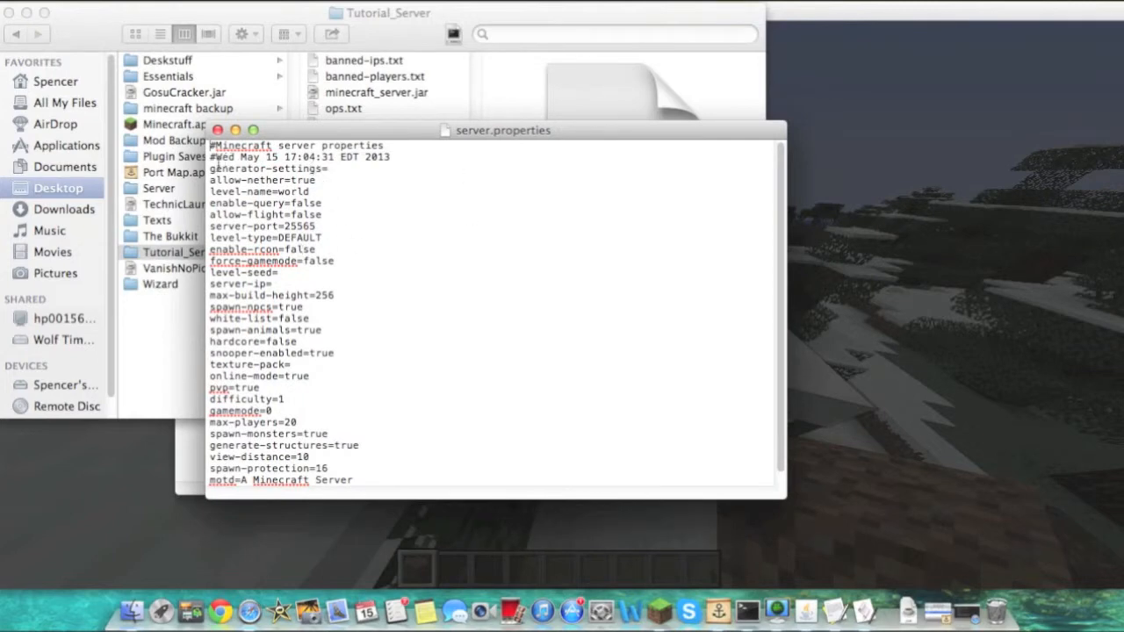
# Review the individual settings in server.properties line by line
pyautogui.moveTo(212, 169); pyautogui.dragTo(371, 167)
pyautogui.click(381, 223)
pyautogui.tripleClick(311, 181)
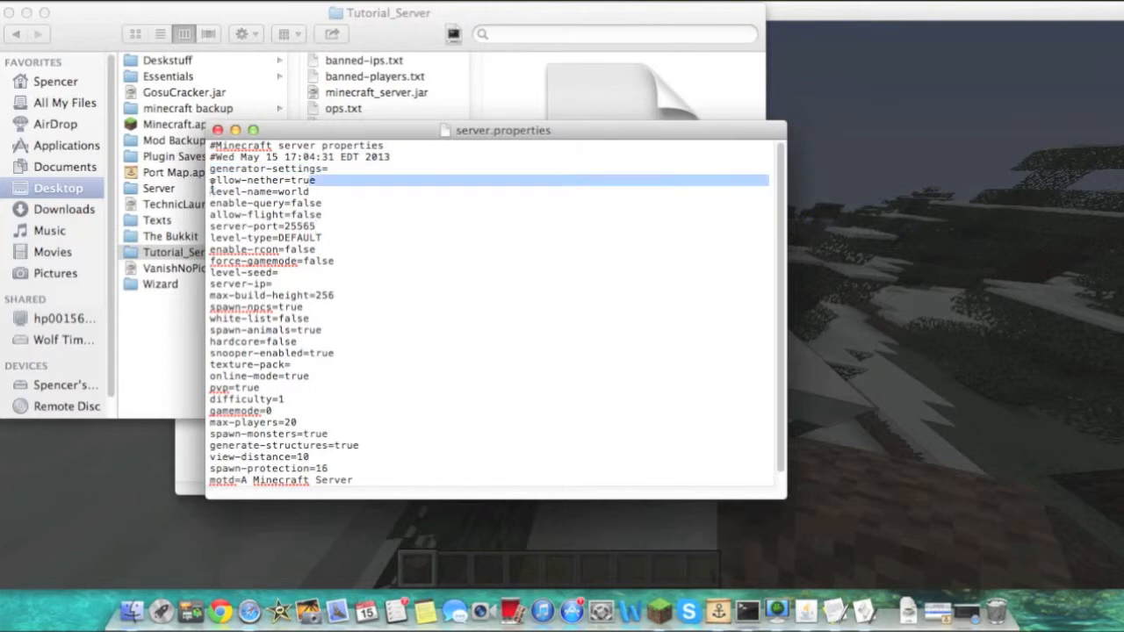
pyautogui.click(373, 199)
pyautogui.moveTo(344, 193)
pyautogui.mouseDown()
pyautogui.moveTo(182, 180)
pyautogui.moveTo(347, 204)
pyautogui.moveTo(347, 185)
pyautogui.moveTo(358, 195)
pyautogui.mouseUp()
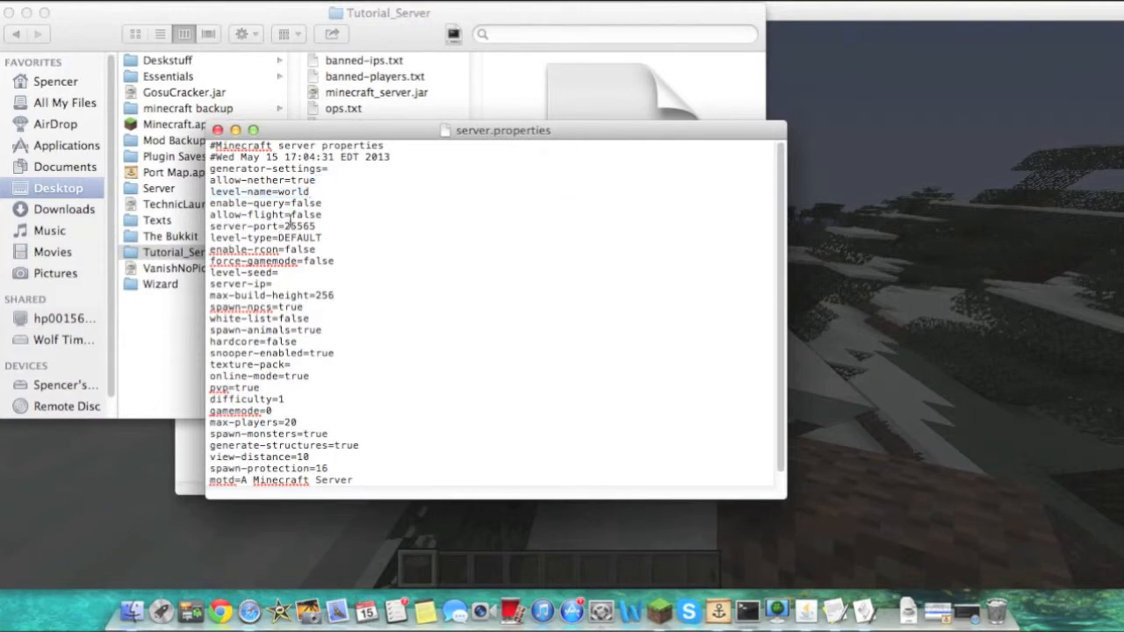
pyautogui.tripleClick(292, 214)
pyautogui.doubleClick(329, 214)
pyautogui.click(334, 219)
pyautogui.moveTo(303, 261); pyautogui.dragTo(336, 263)
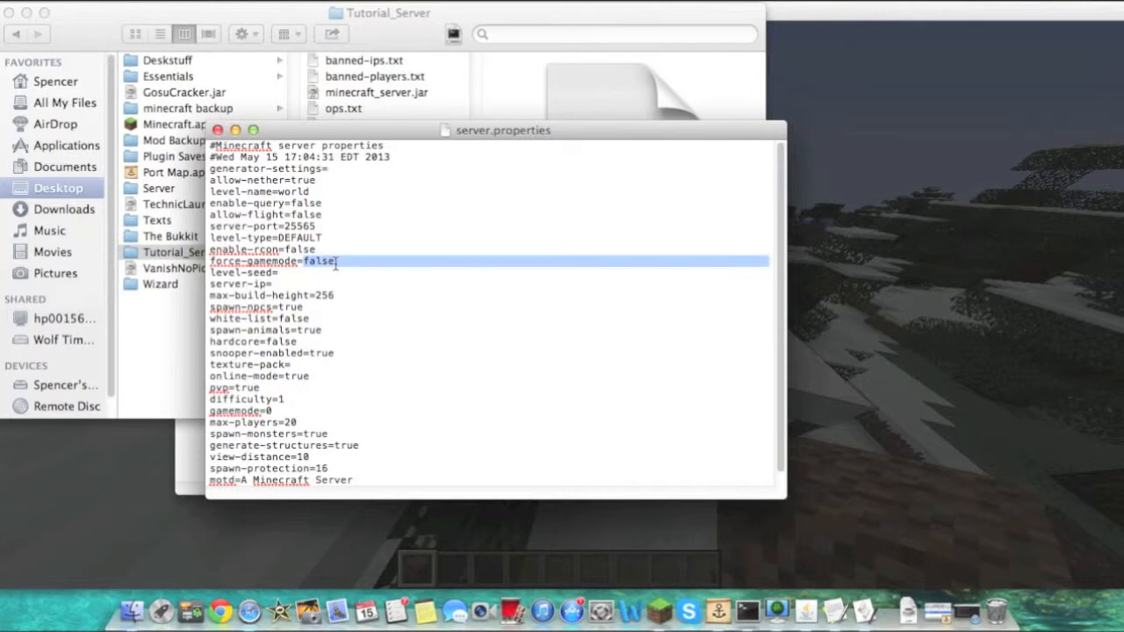
pyautogui.click(331, 282)
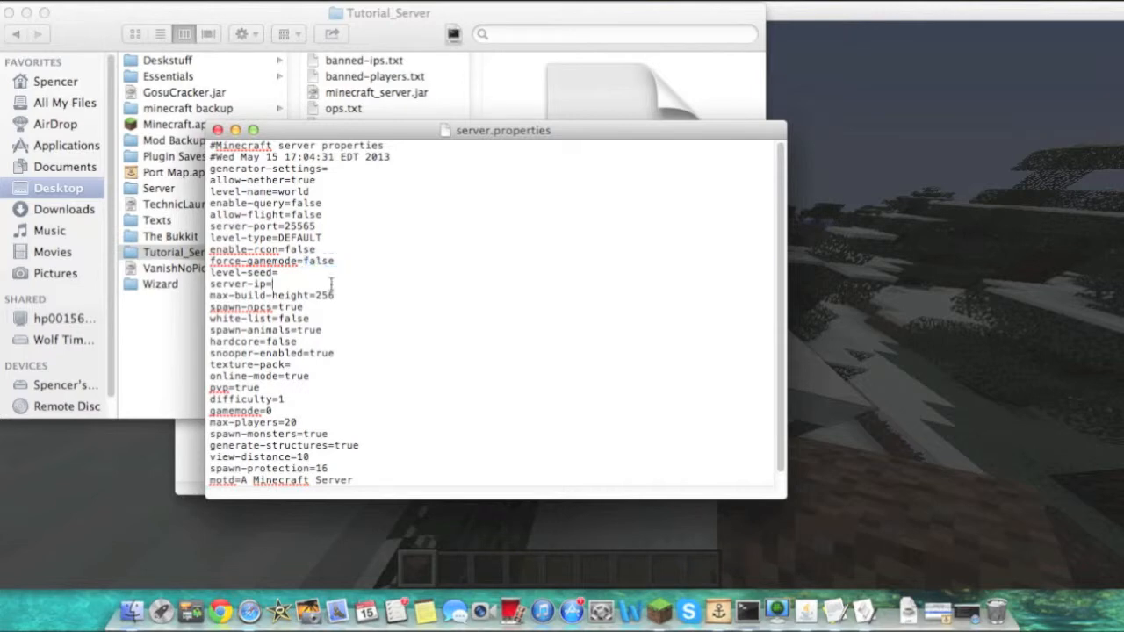
pyautogui.click(300, 274)
pyautogui.doubleClick(299, 275)
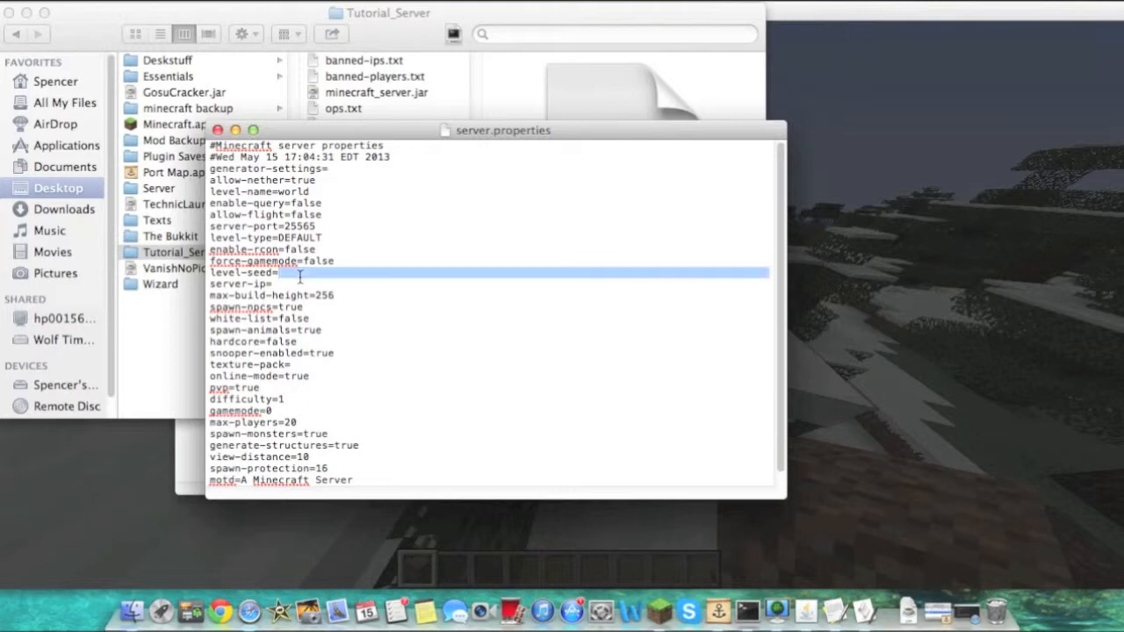
pyautogui.click(300, 279)
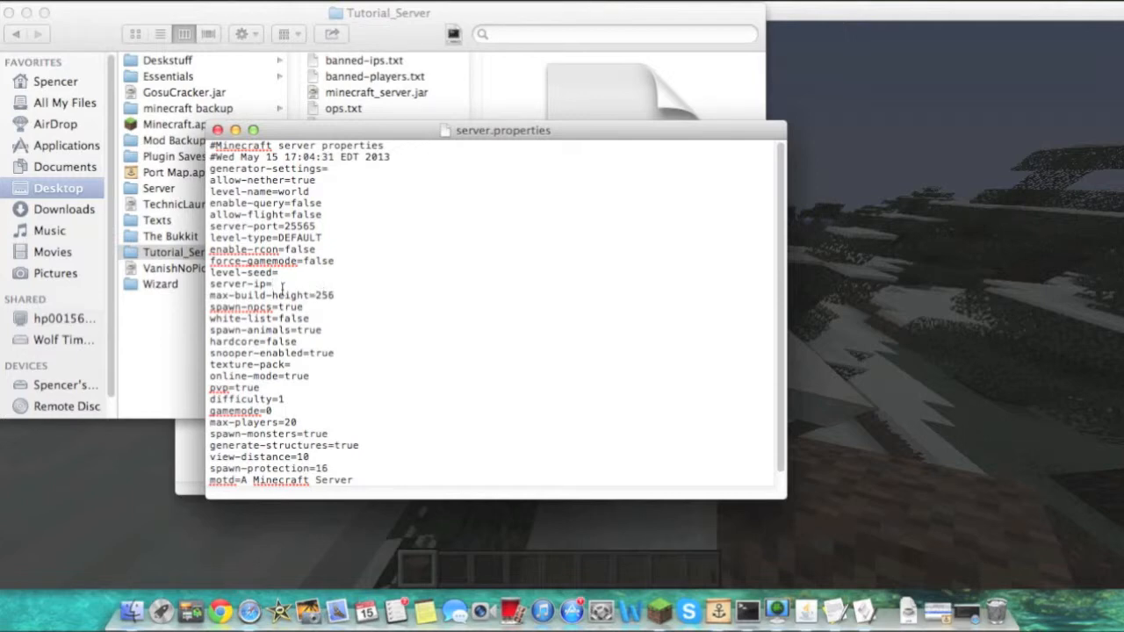
pyautogui.moveTo(318, 307)
pyautogui.mouseDown()
pyautogui.moveTo(332, 301)
pyautogui.moveTo(322, 296)
pyautogui.mouseUp()
pyautogui.click(313, 295)
pyautogui.scroll(-1, 307, 303)
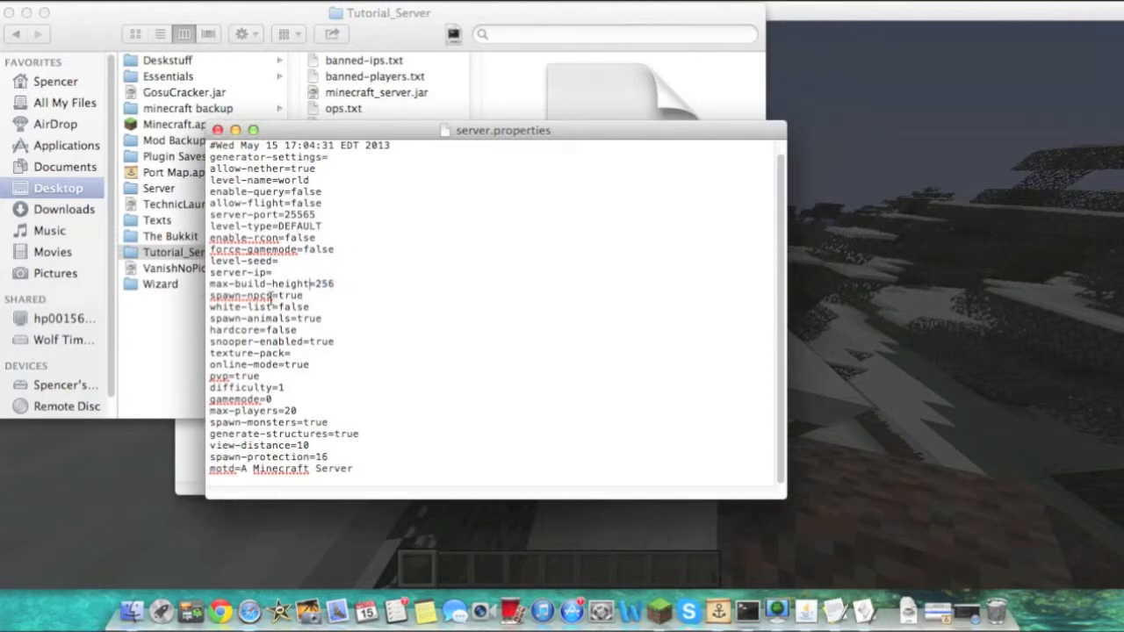
# Set white-list to true and then back to false
pyautogui.doubleClick(340, 297)
pyautogui.click(331, 308)
pyautogui.moveTo(331, 309); pyautogui.dragTo(280, 308)
pyautogui.write('tru')
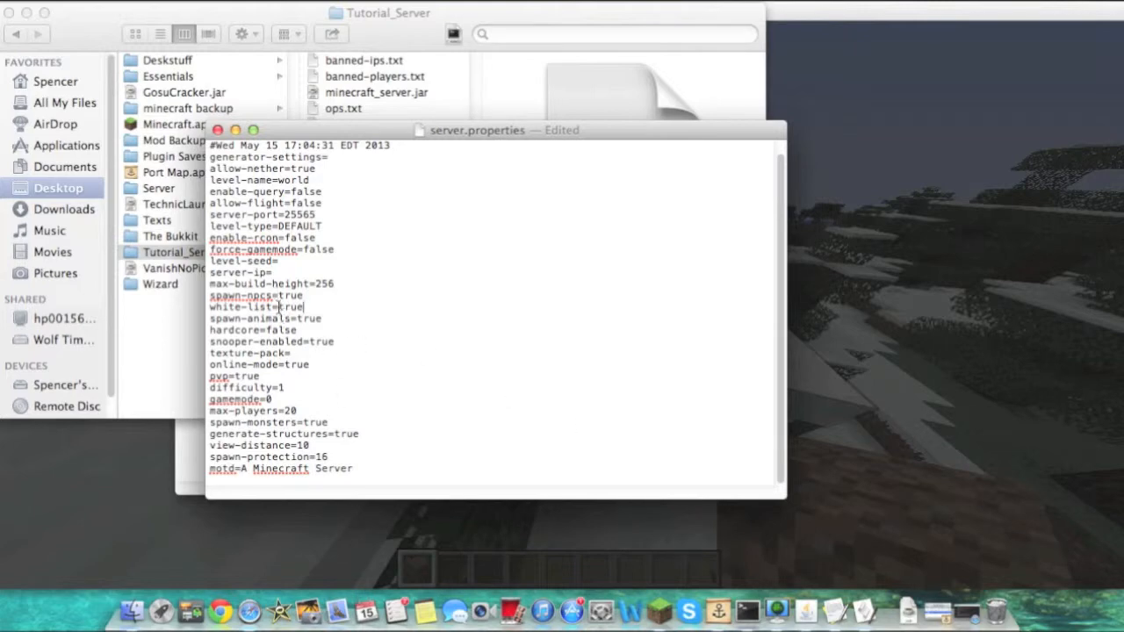
pyautogui.doubleClick(294, 307)
pyautogui.write('fals')
# Switch to Minecraft, leave the inventory and open the multiplayer server list
pyautogui.moveTo(317, 342); pyautogui.dragTo(239, 376)
pyautogui.click(319, 401)
pyautogui.doubleClick(291, 410)
pyautogui.click(301, 411)
pyautogui.click(861, 544)
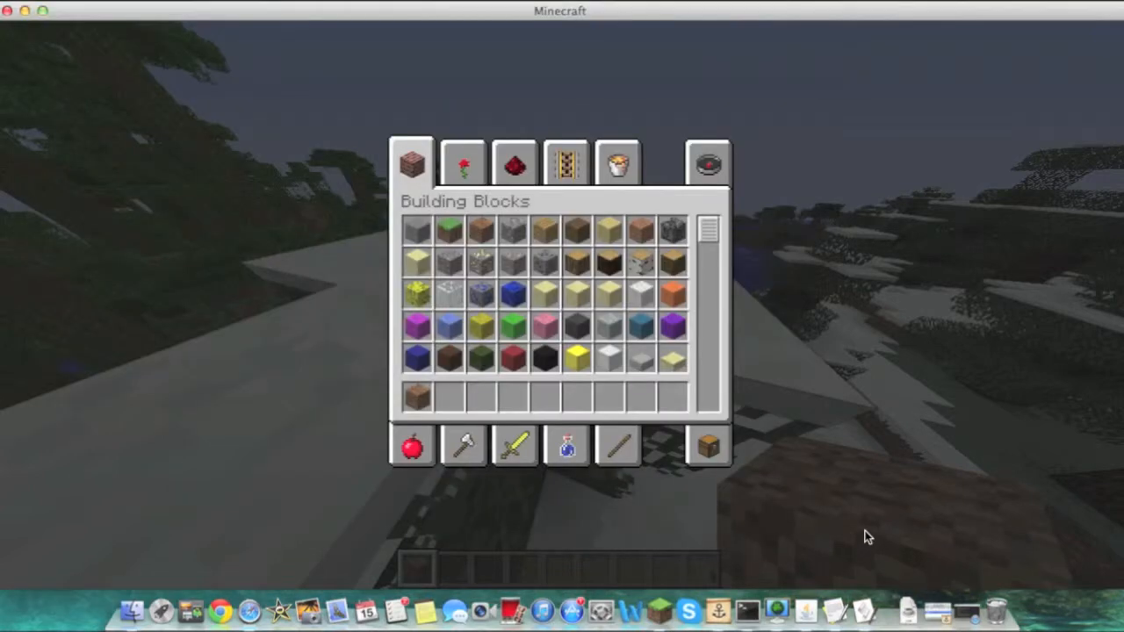
pyautogui.press('Escape')
pyautogui.click(498, 371)
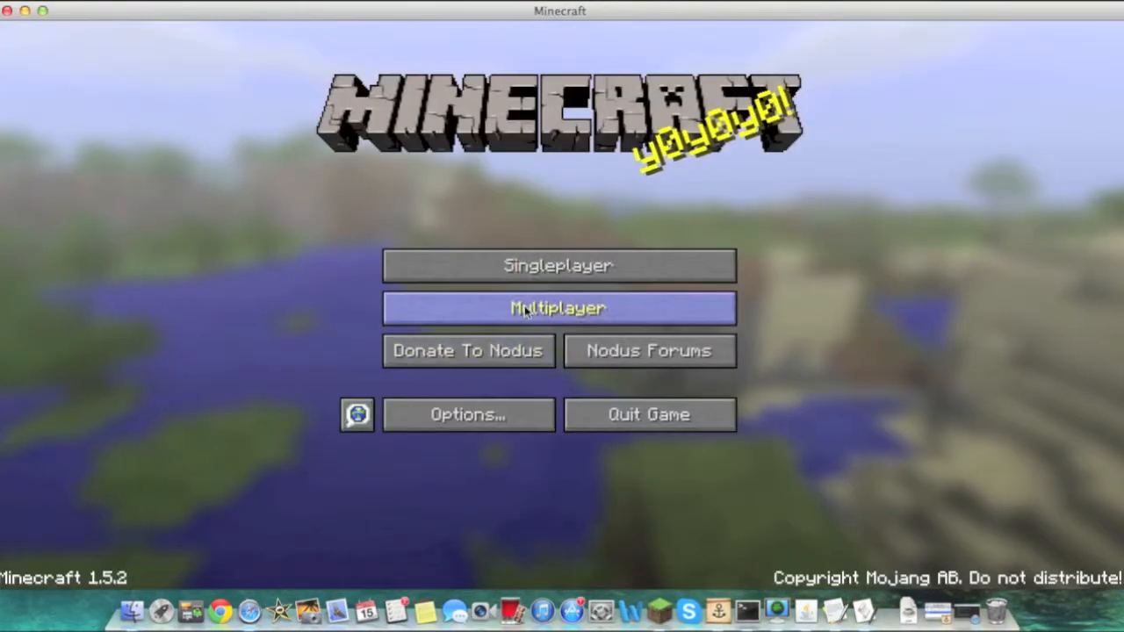
pyautogui.click(527, 309)
pyautogui.click(527, 307)
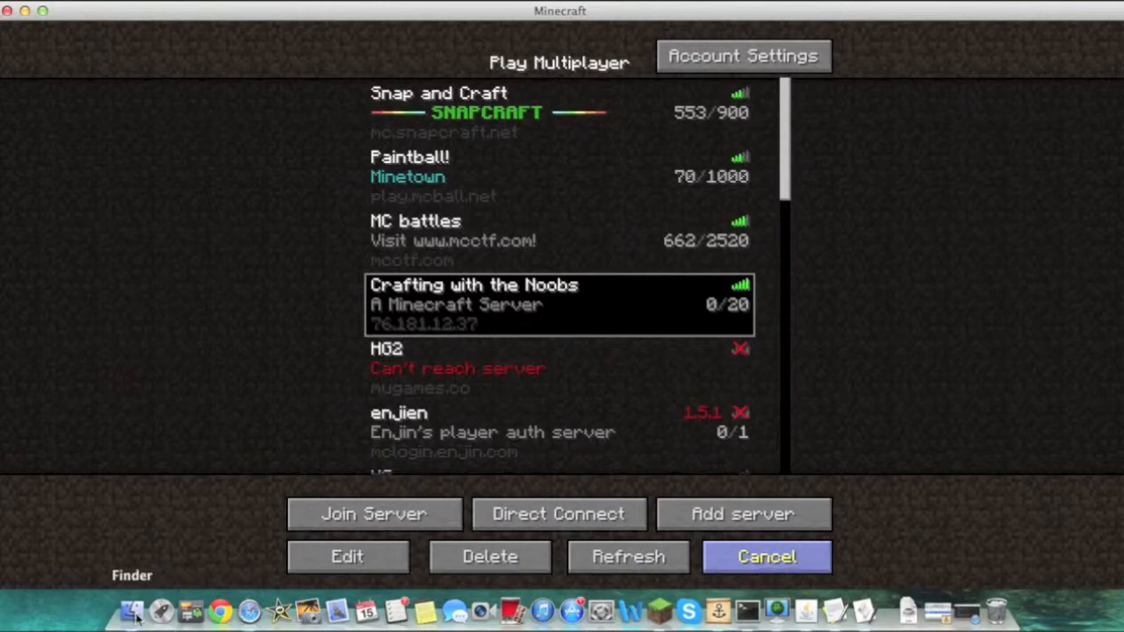
# Return to server.properties, set motd to THE FREAKING AWSOME SERVER, and close the file saving it
pyautogui.click(837, 615)
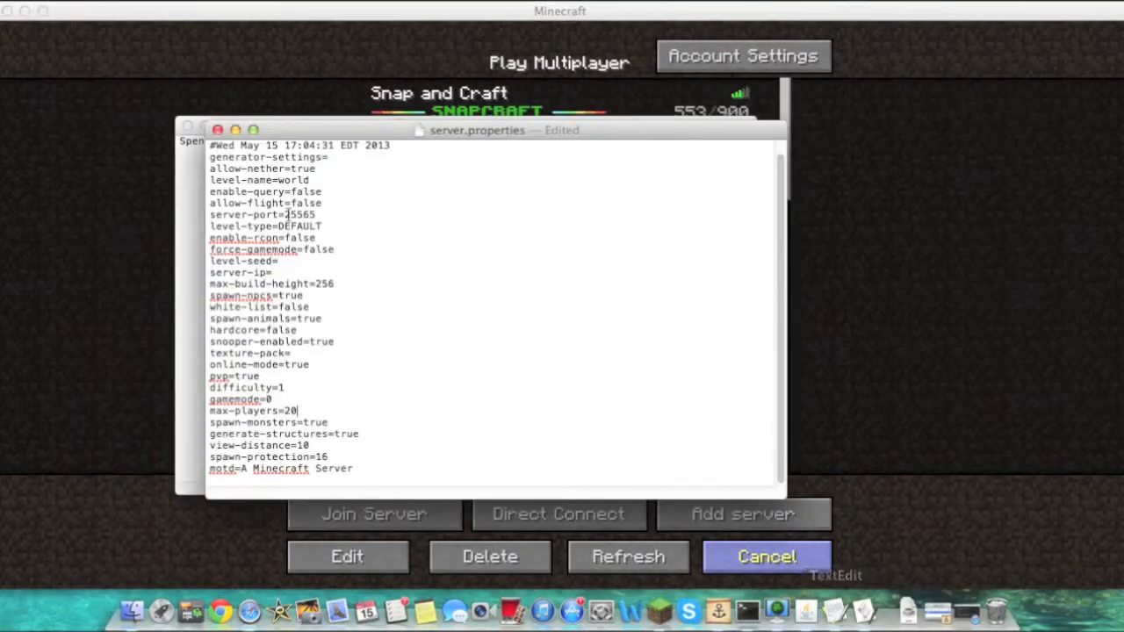
pyautogui.click(294, 426)
pyautogui.doubleClick(320, 456)
pyautogui.moveTo(329, 456); pyautogui.dragTo(314, 458)
pyautogui.click(339, 455)
pyautogui.moveTo(241, 474); pyautogui.dragTo(369, 489)
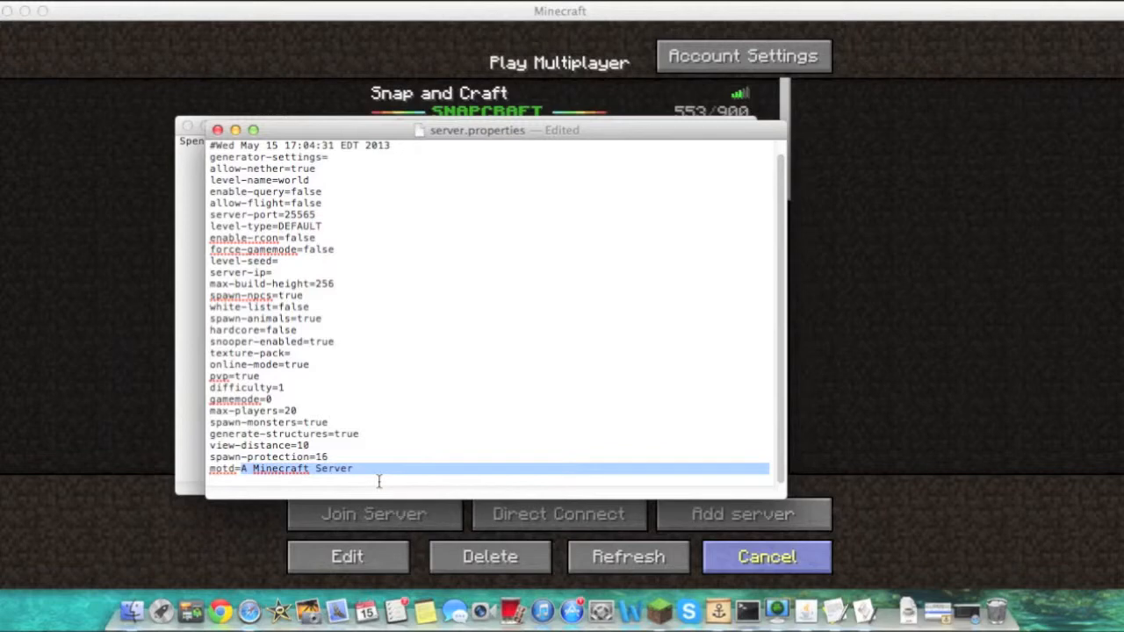
pyautogui.write('THE FREAKING AWE')
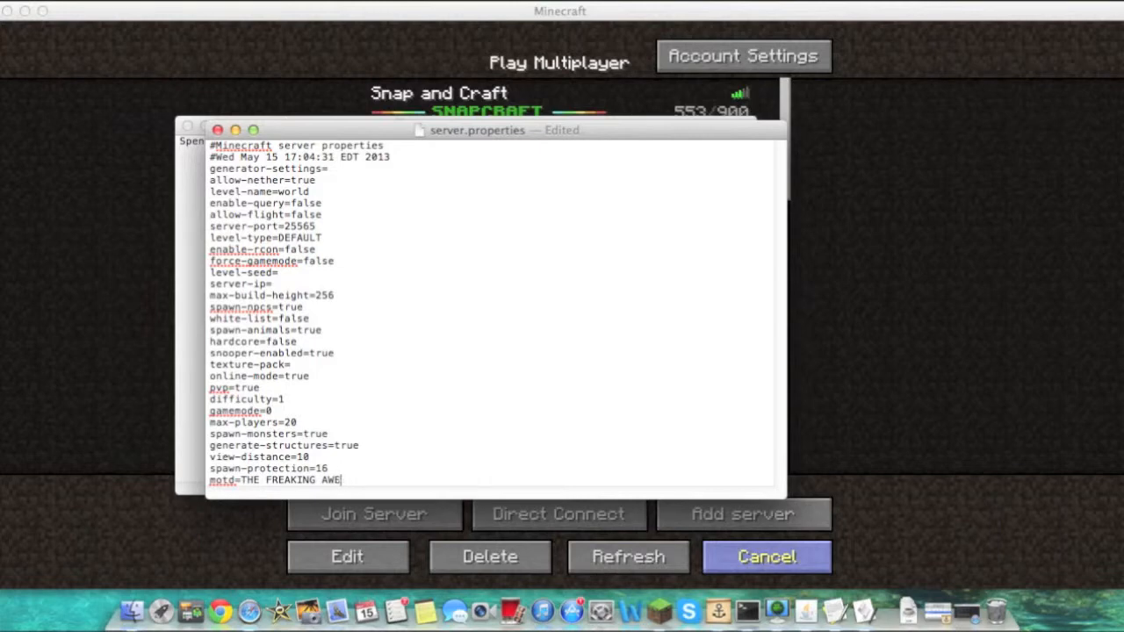
pyautogui.write('SOME SERVER')
pyautogui.click(217, 130)
pyautogui.click(187, 126)
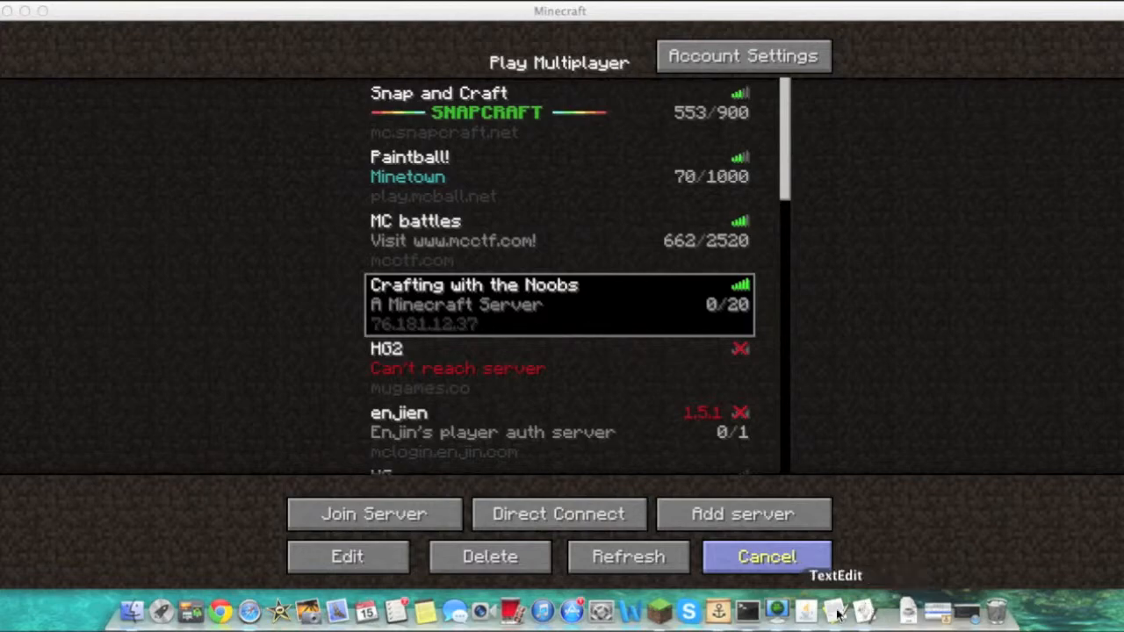
# Bring up the Minecraft server window and stop the server by entering stop in its console
pyautogui.click(798, 618)
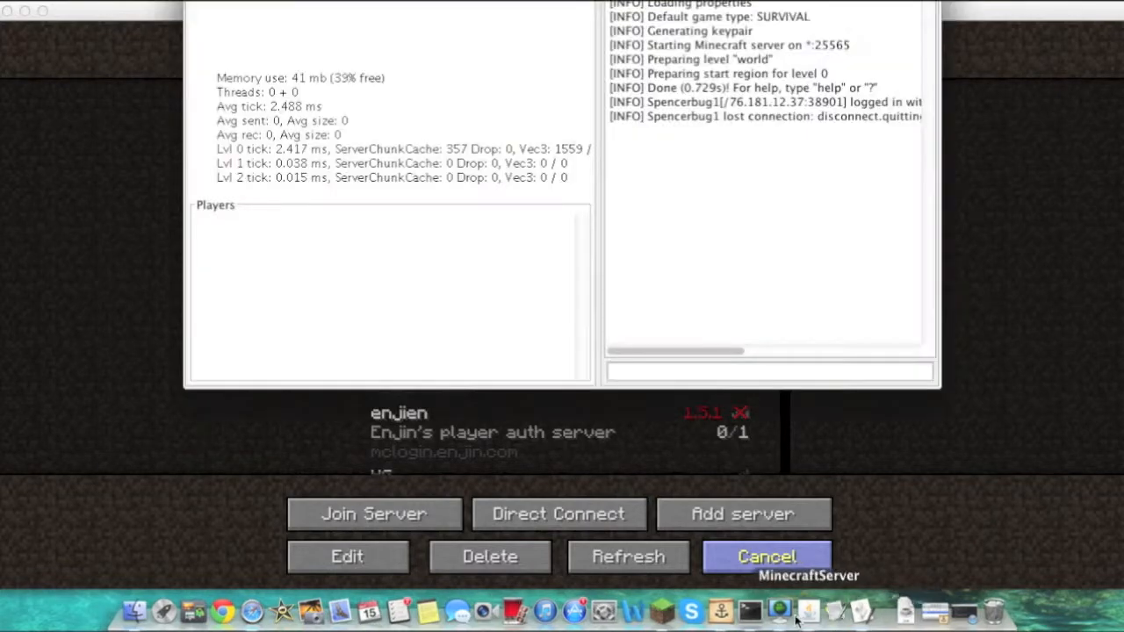
pyautogui.moveTo(549, 0); pyautogui.dragTo(537, 167)
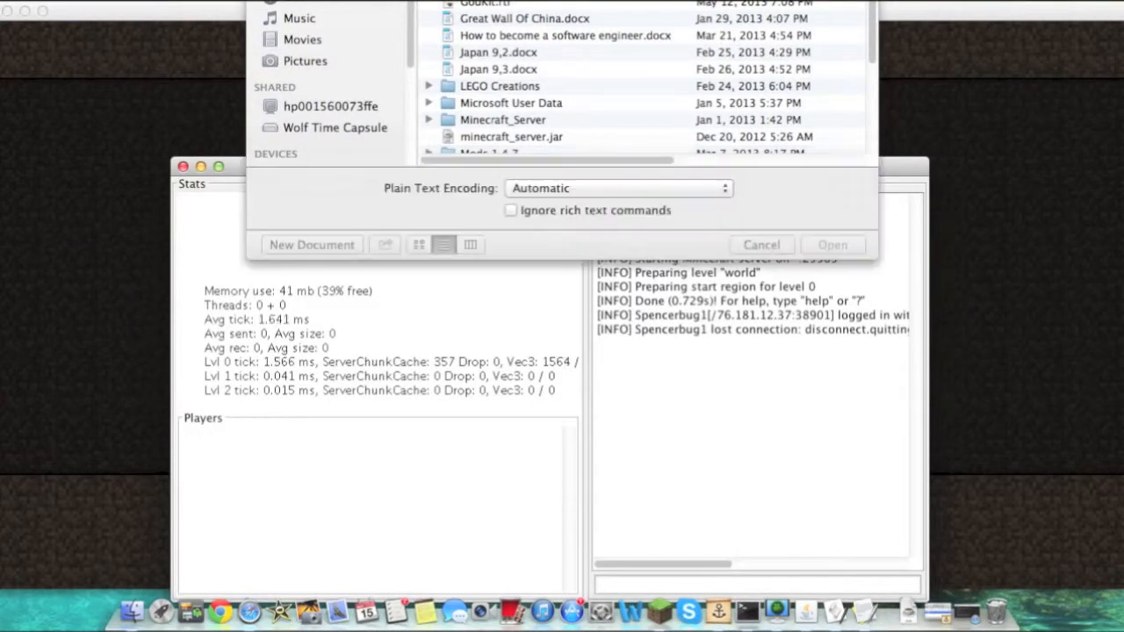
pyautogui.click(761, 247)
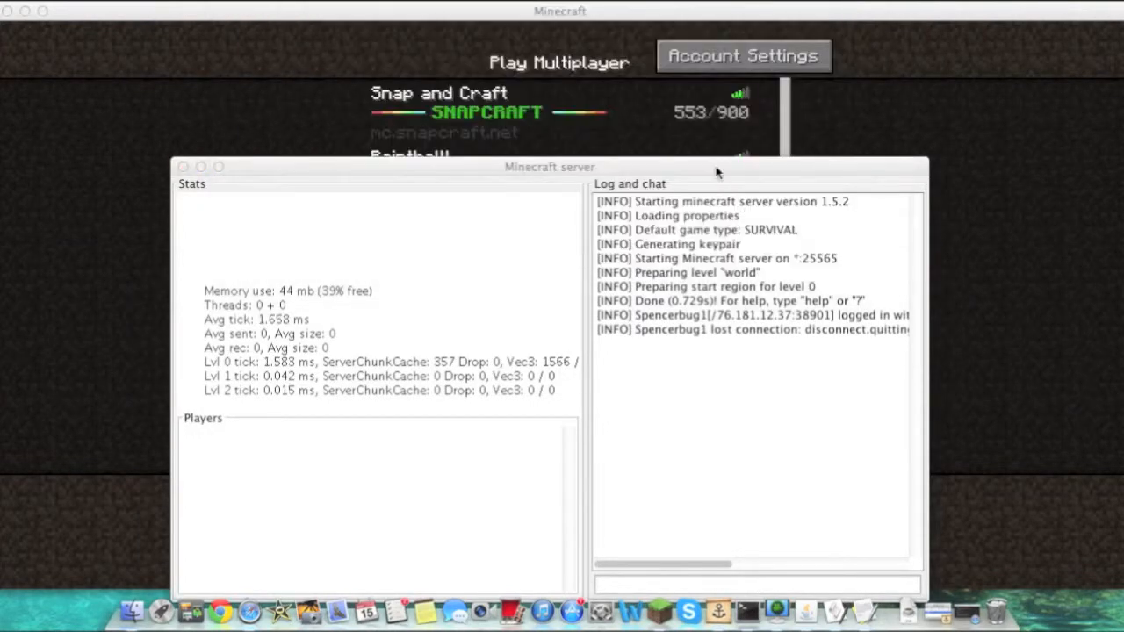
pyautogui.moveTo(716, 171); pyautogui.dragTo(719, 75)
pyautogui.click(742, 494)
pyautogui.write('stop')
pyautogui.press('Return')
pyautogui.write('stop')
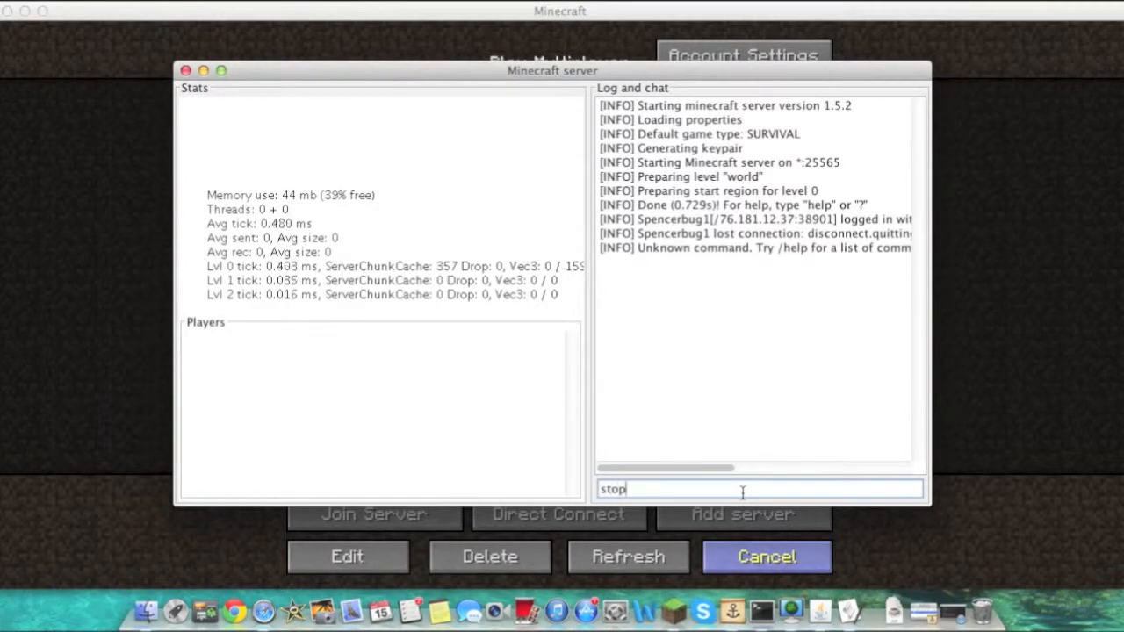
pyautogui.press('Return')
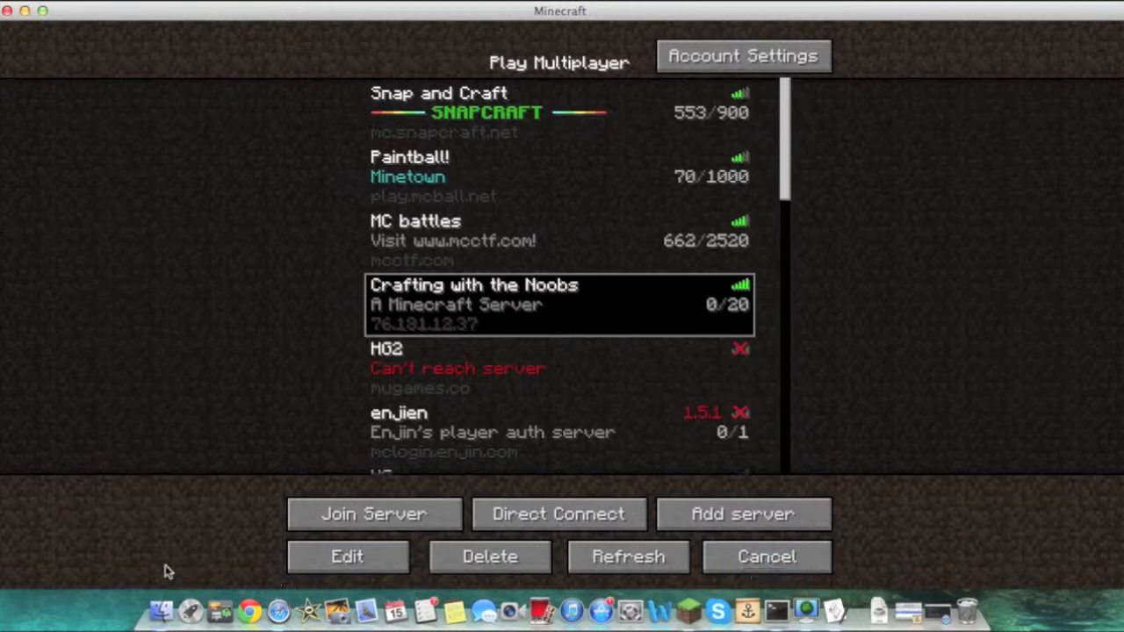
# Relaunch minecraft_server.jar from Tutorial_Server and refresh the multiplayer server list
pyautogui.click(161, 611)
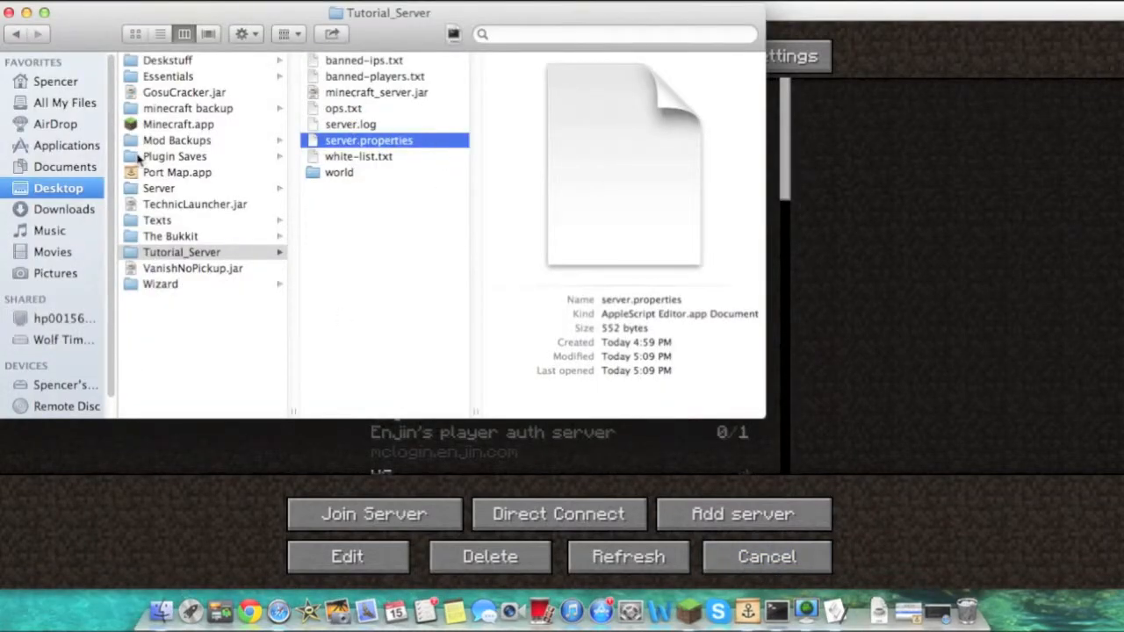
pyautogui.click(376, 93)
pyautogui.doubleClick(376, 92)
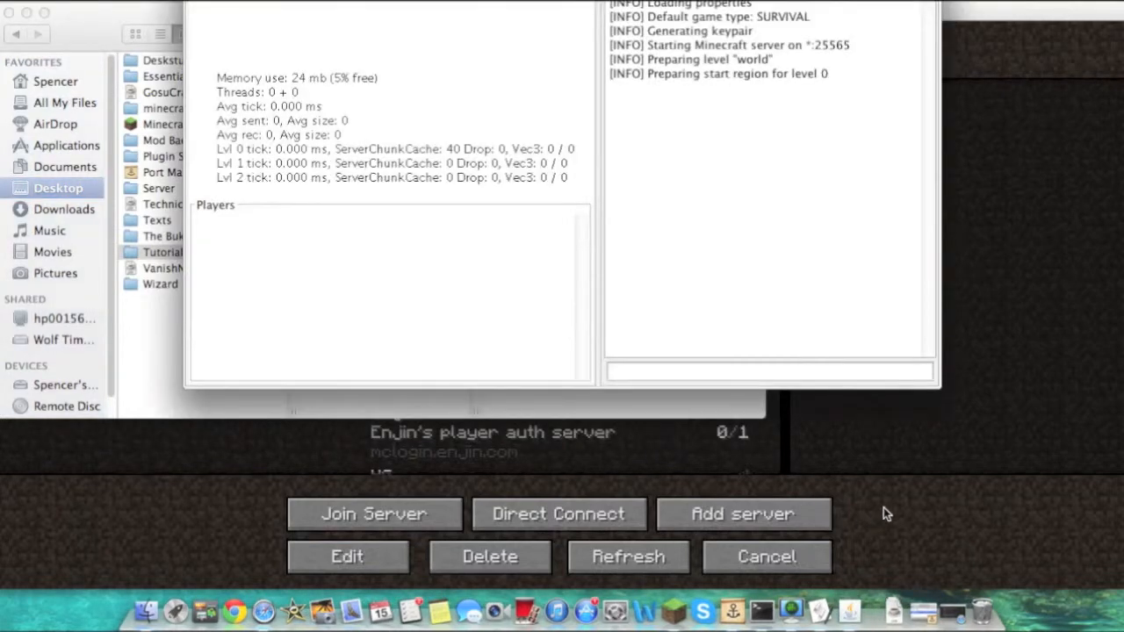
pyautogui.click(884, 514)
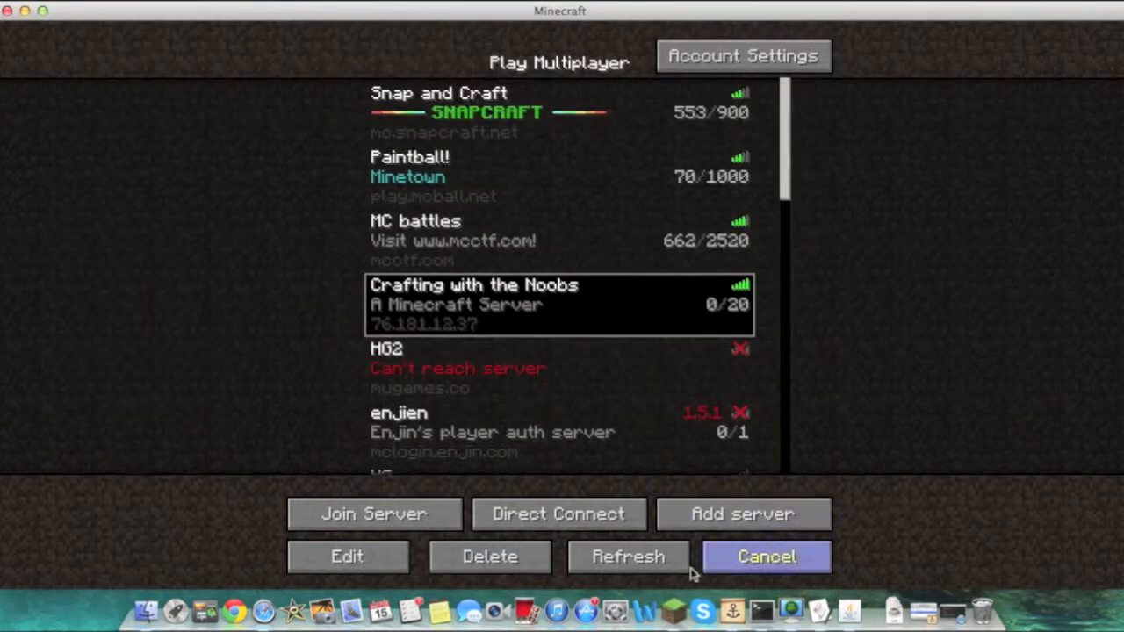
pyautogui.click(604, 566)
pyautogui.scroll(-1, 617, 403)
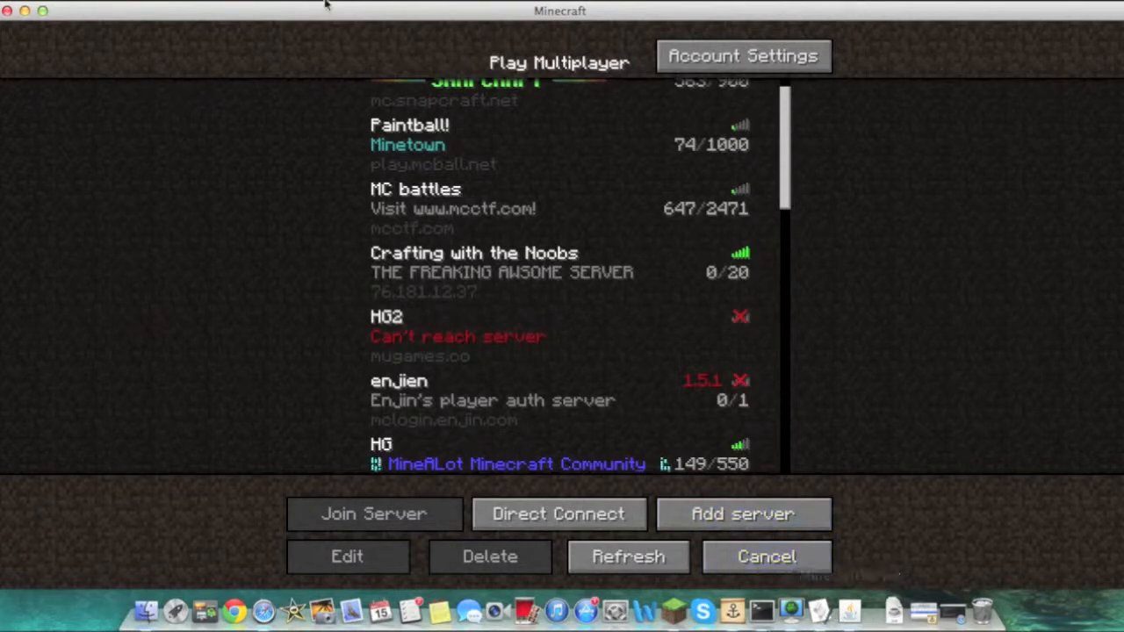
# Preview banned-ips.txt, banned-players.txt, minecraft_server.jar and ops.txt in the Tutorial_Server folder
pyautogui.click(146, 610)
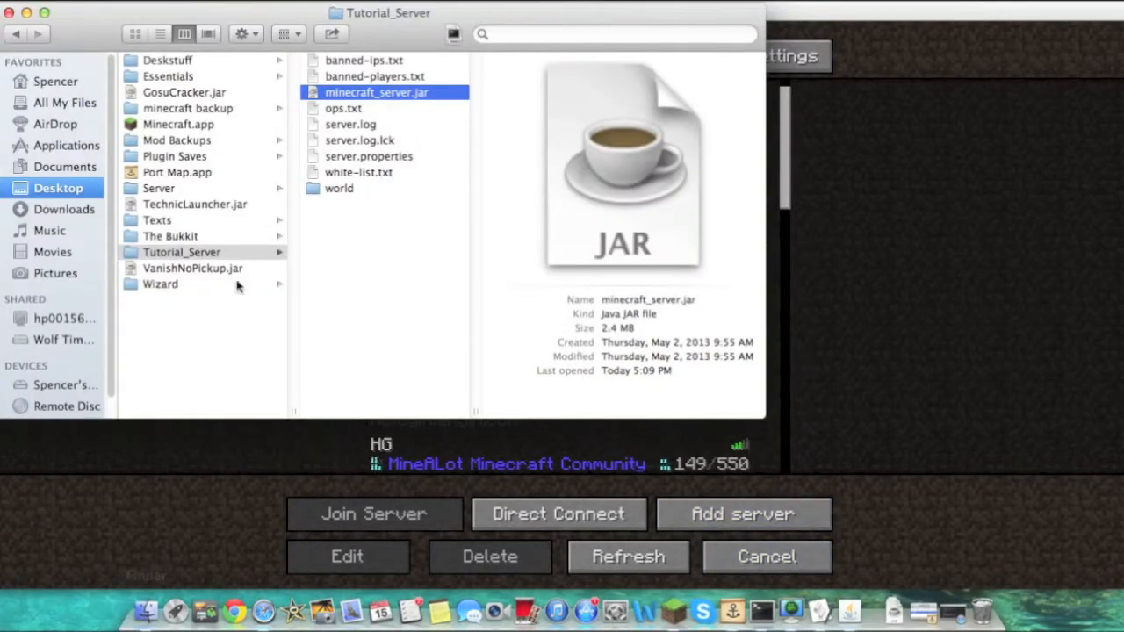
pyautogui.moveTo(345, 267); pyautogui.dragTo(356, 119)
pyautogui.click(347, 63)
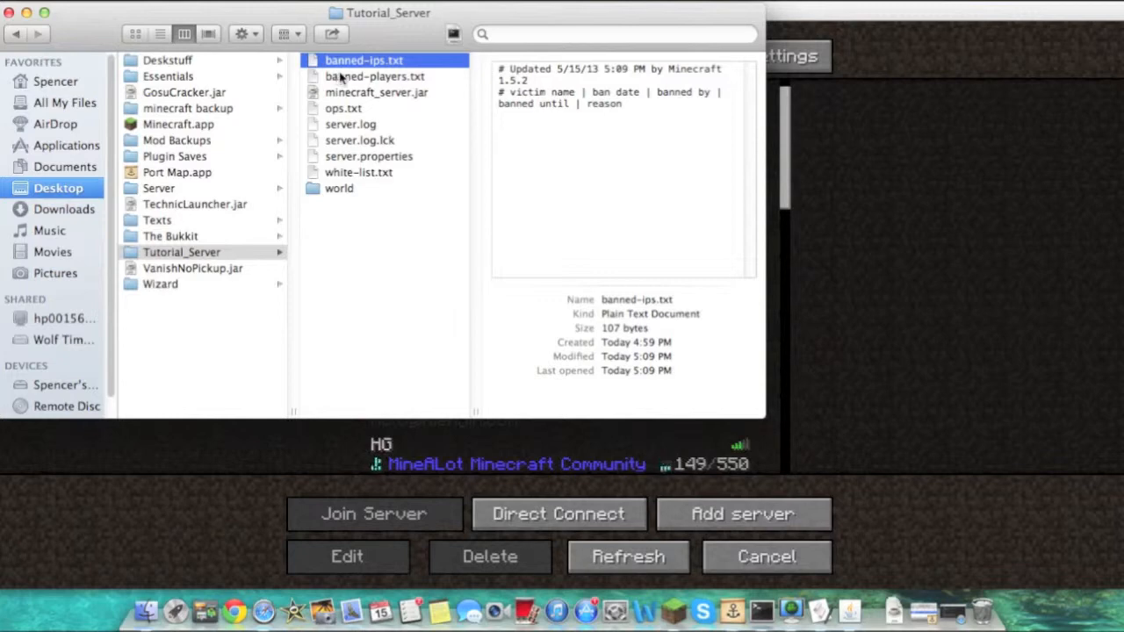
pyautogui.click(338, 77)
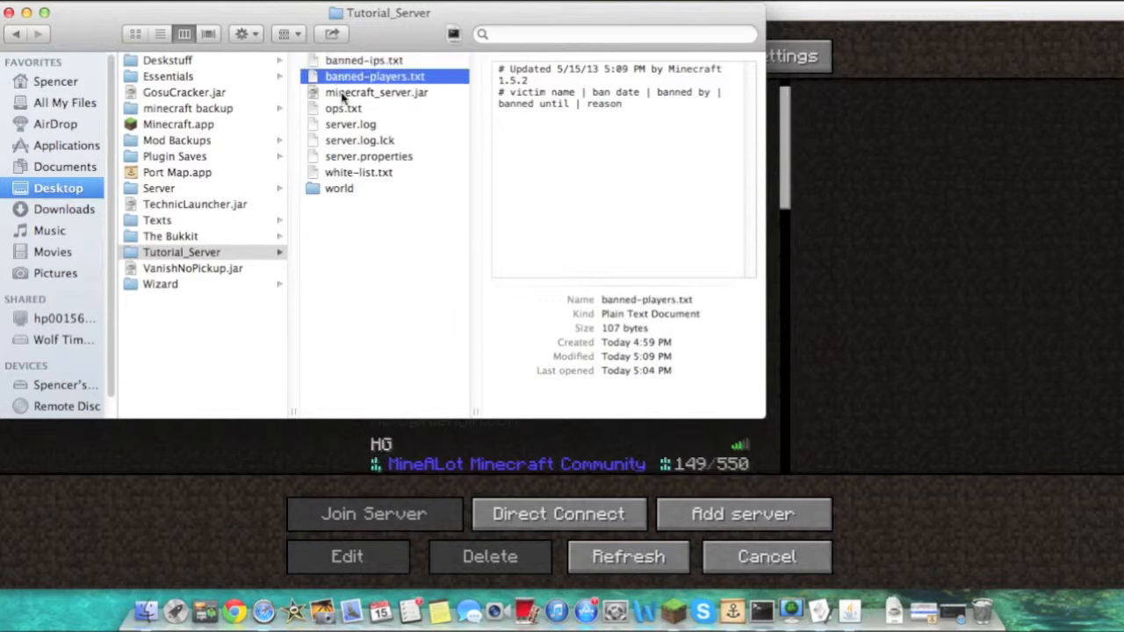
pyautogui.click(344, 93)
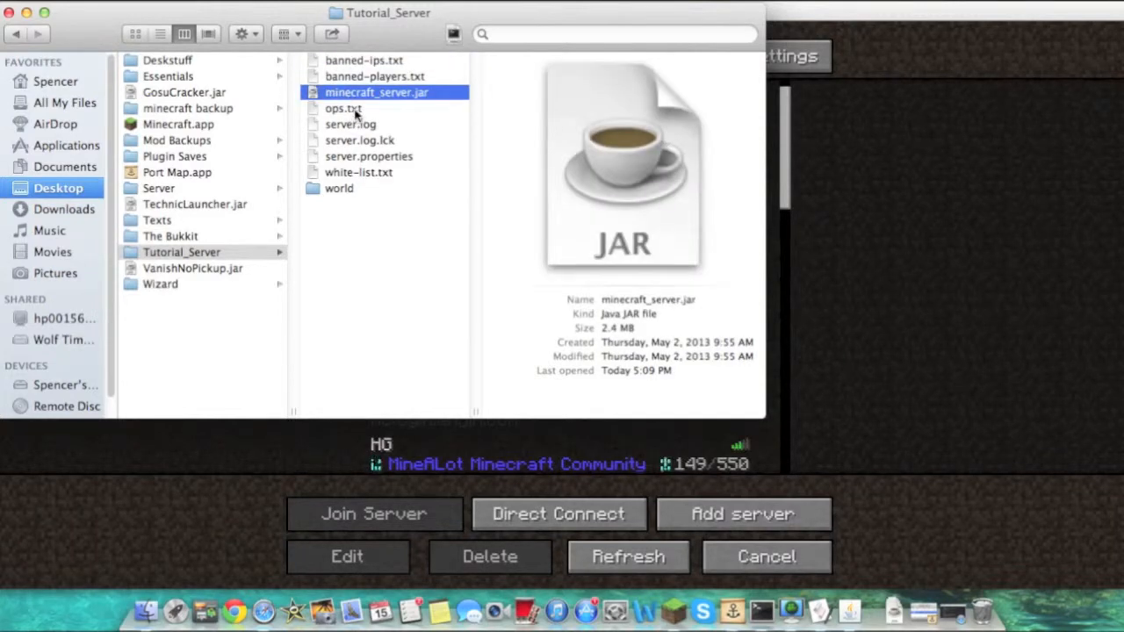
pyautogui.click(356, 112)
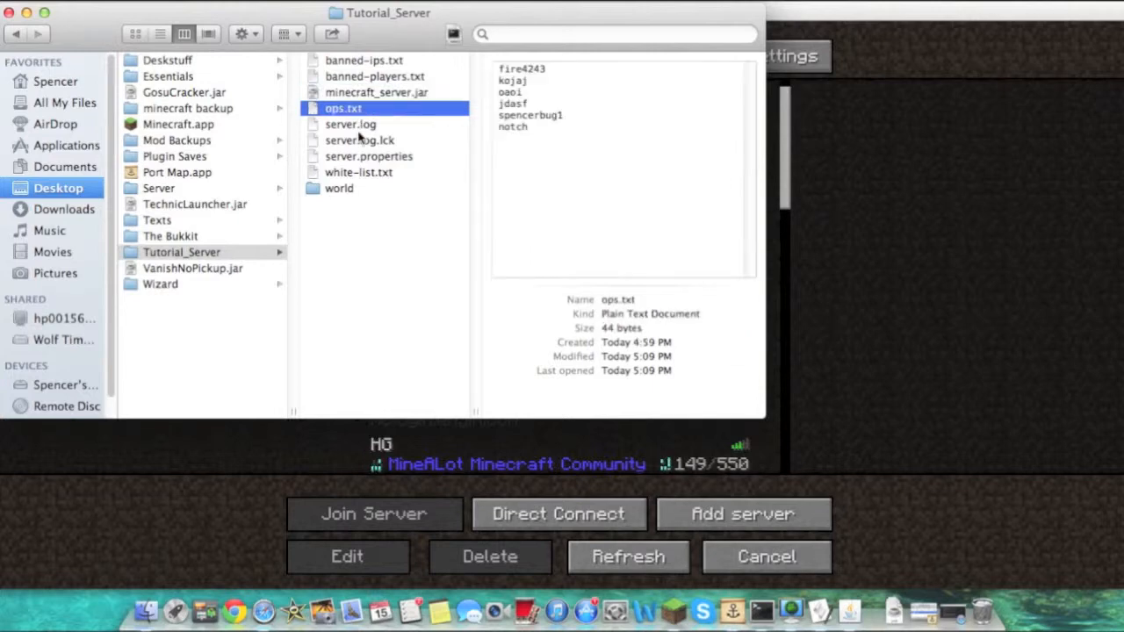
# Preview server.log in the Tutorial_Server folder and scroll through its log entries
pyautogui.click(360, 125)
pyautogui.scroll(-5, 522, 221)
pyautogui.scroll(-15, 521, 221)
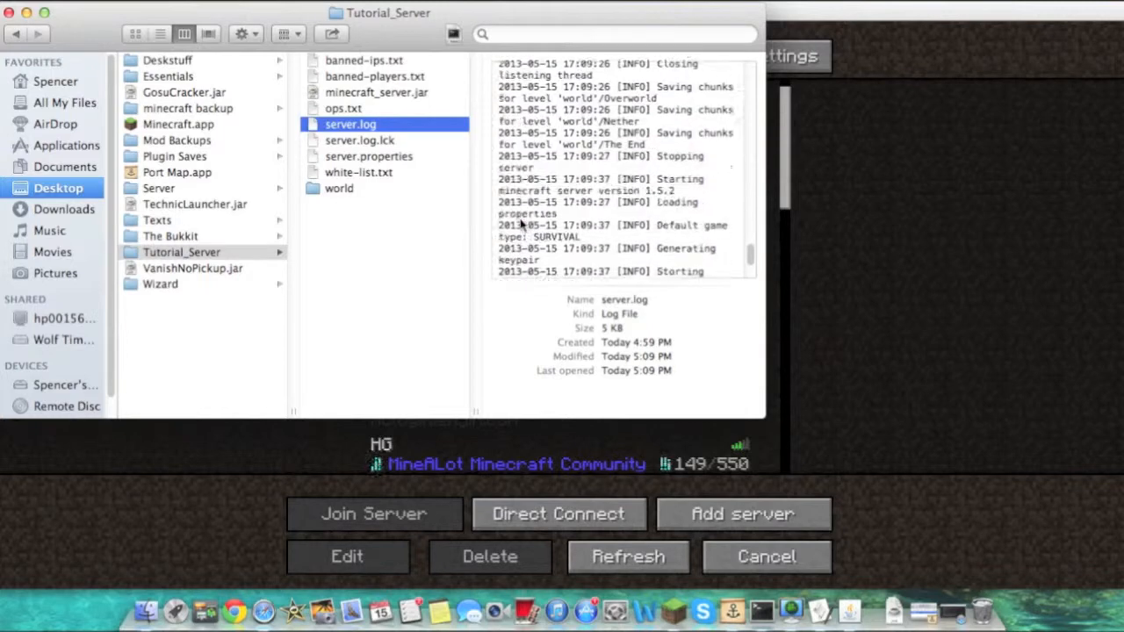
# Bring up the Minecraft server window, move it into view beside the folder, and return to the Finder window
pyautogui.click(850, 612)
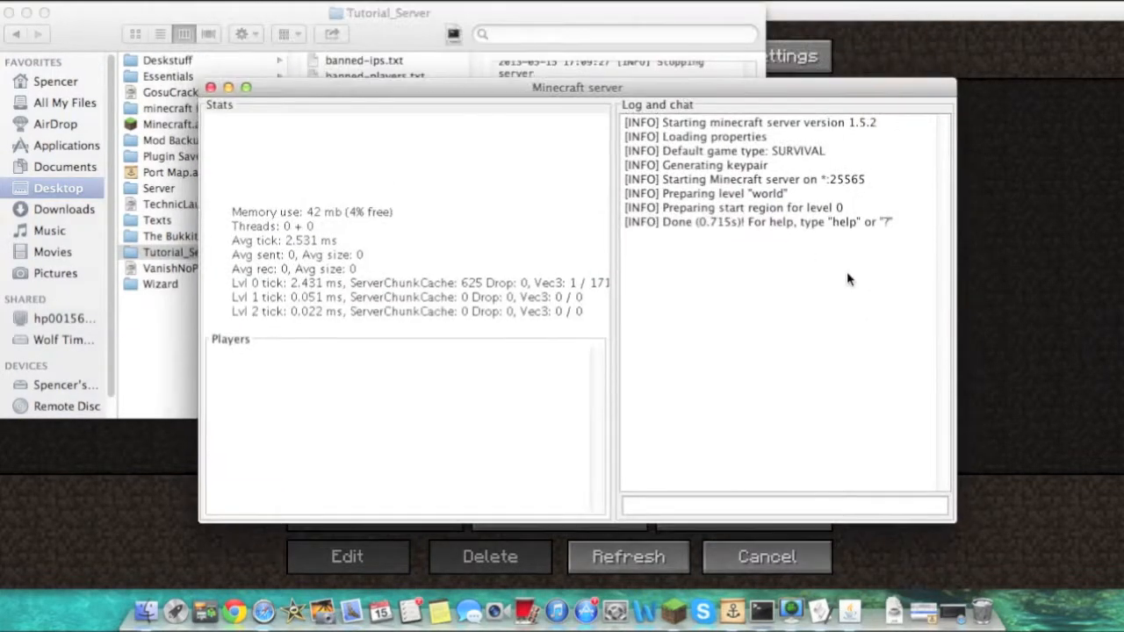
pyautogui.moveTo(847, 272); pyautogui.dragTo(627, 136)
pyautogui.click(725, 373)
pyautogui.click(173, 21)
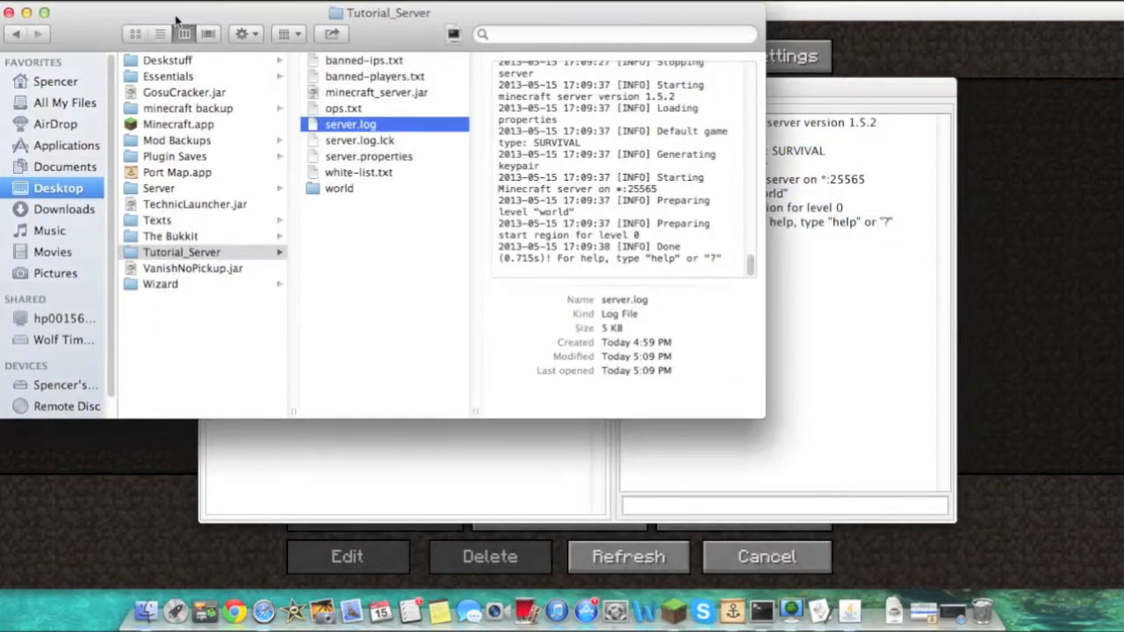
# Browse the contents of the world folder inside Tutorial_Server
pyautogui.click(391, 316)
pyautogui.click(393, 191)
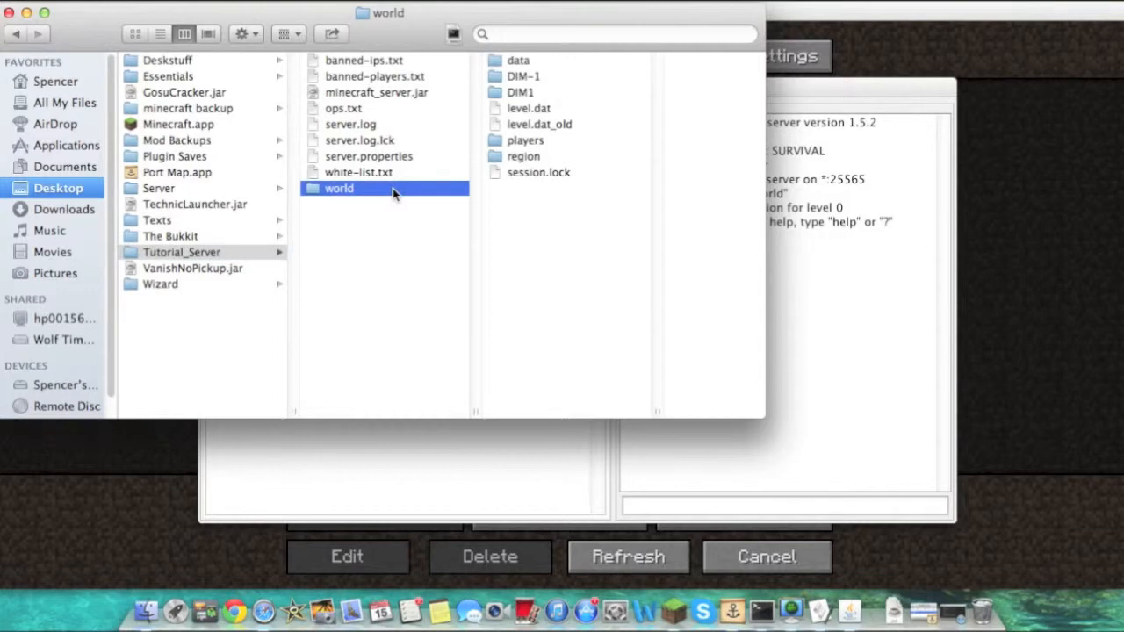
pyautogui.click(395, 255)
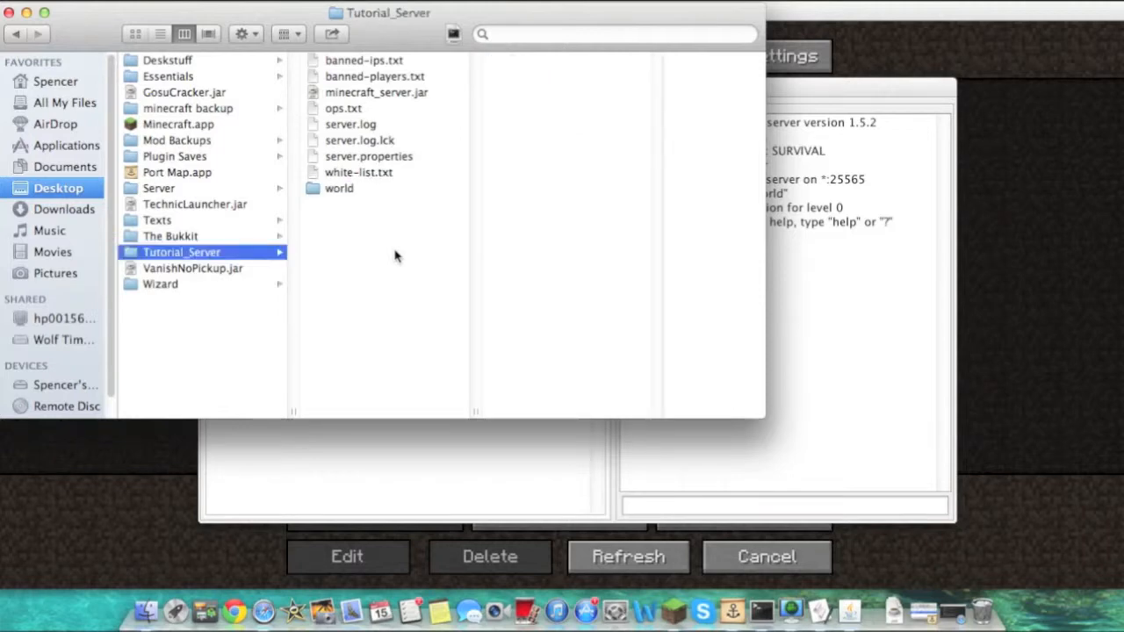
pyautogui.click(366, 174)
pyautogui.click(361, 189)
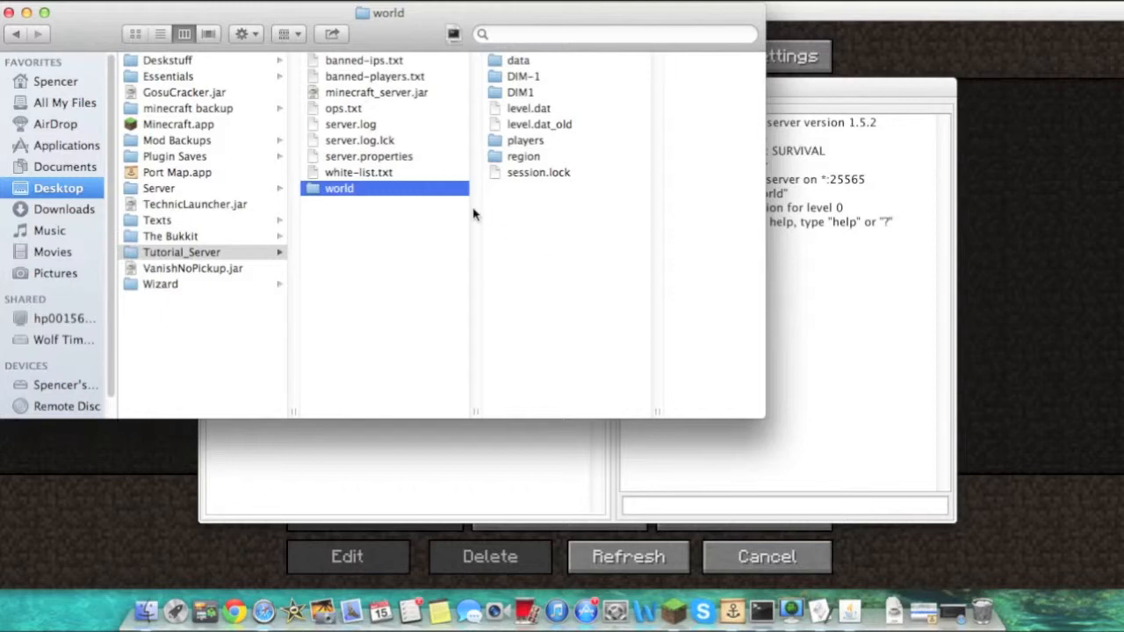
pyautogui.click(448, 223)
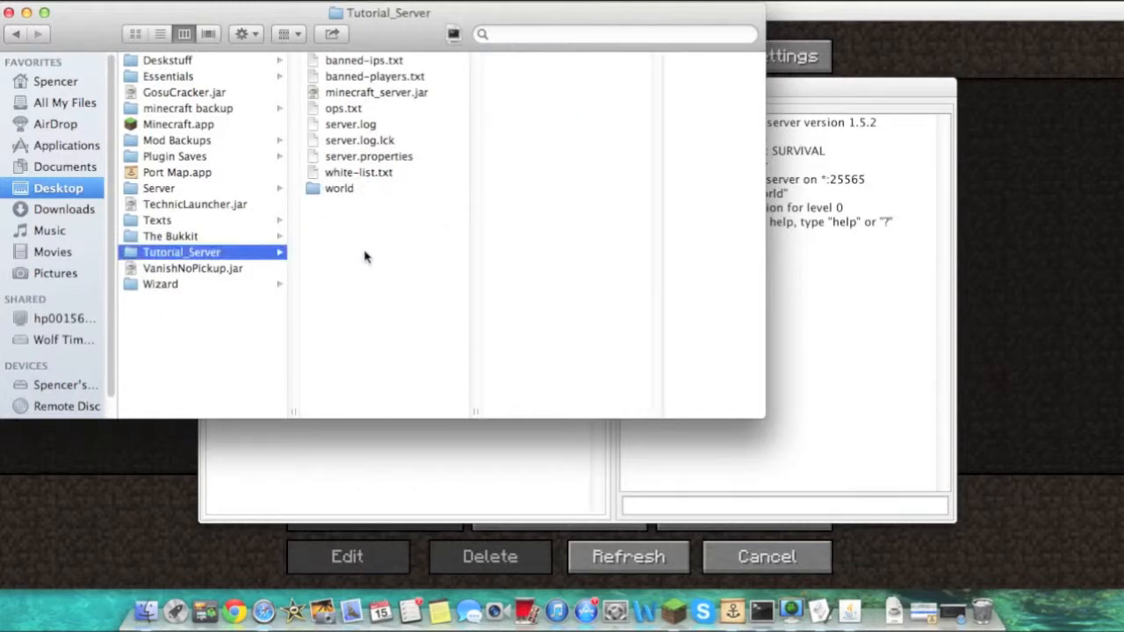